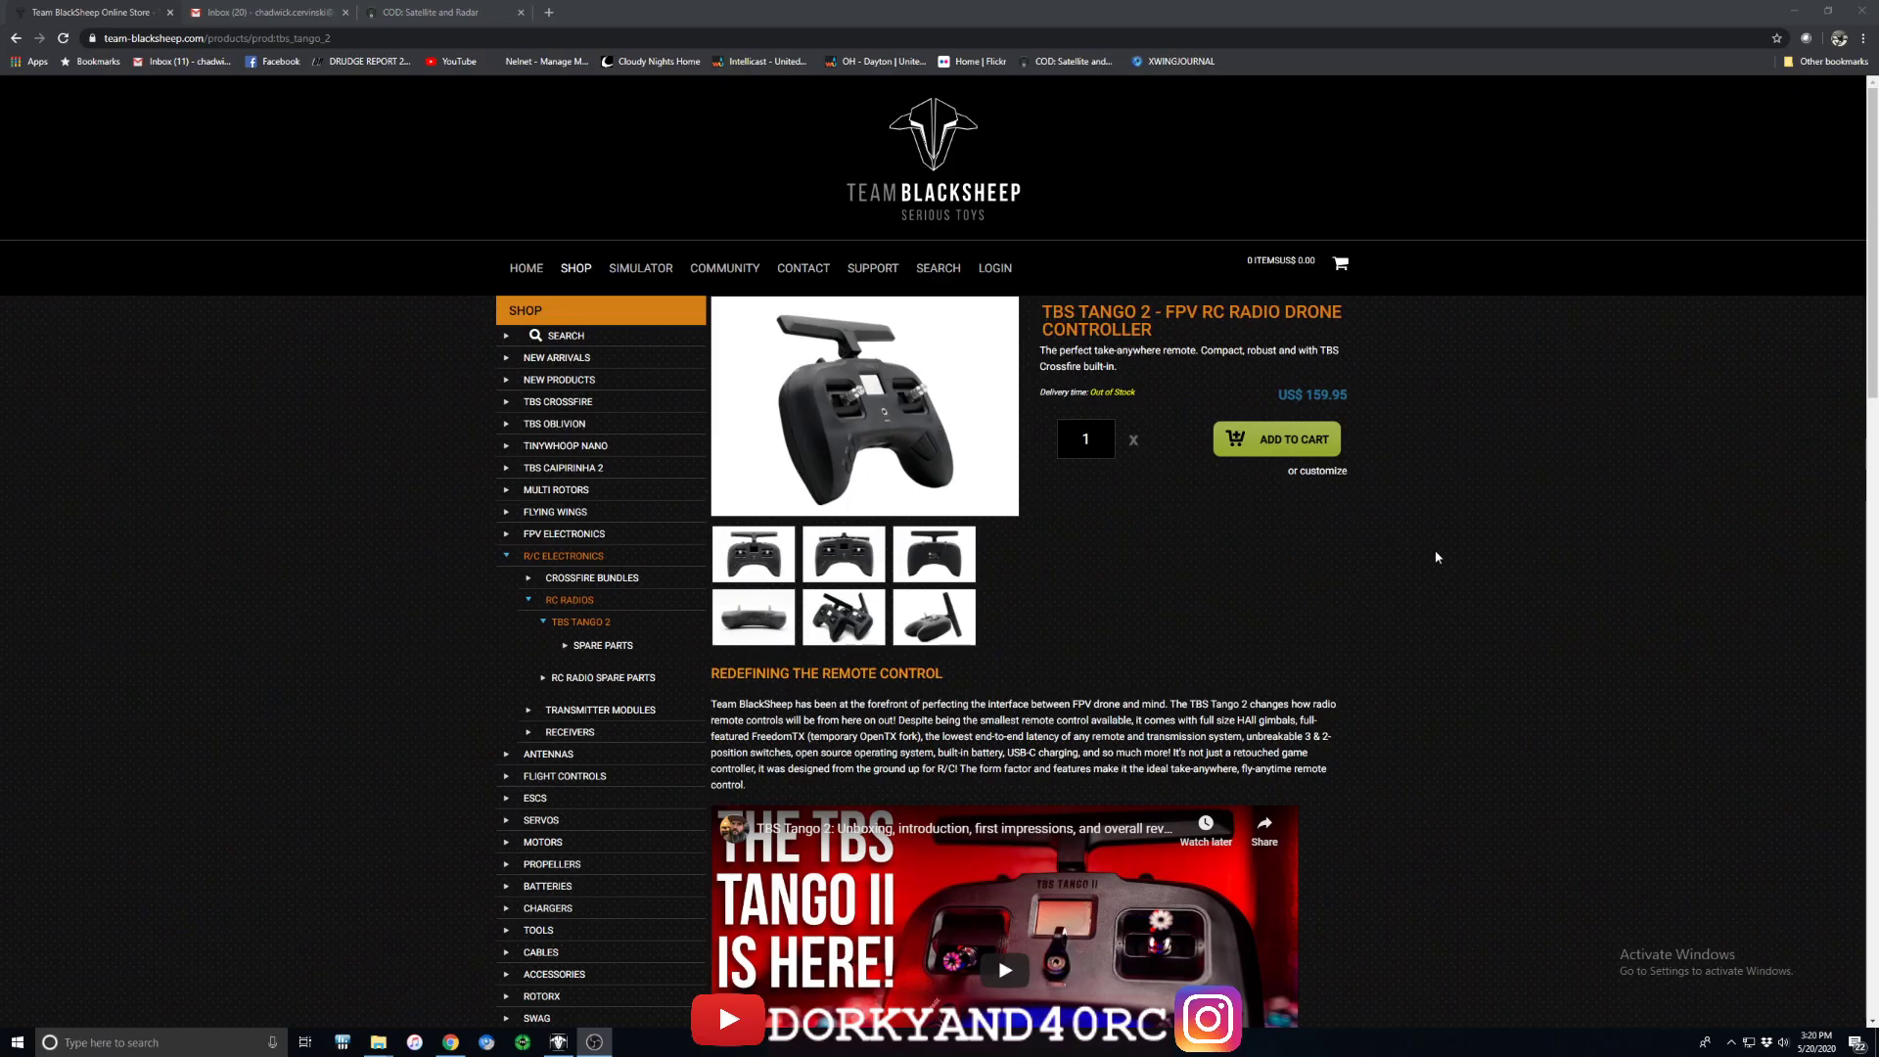
Review the TBS Tango 2 product page down to the SD card contents downloads, and minimize the browser.
{"action": "scroll", "coordinate": [1148, 636], "scroll_direction": "down", "scroll_amount": 13}
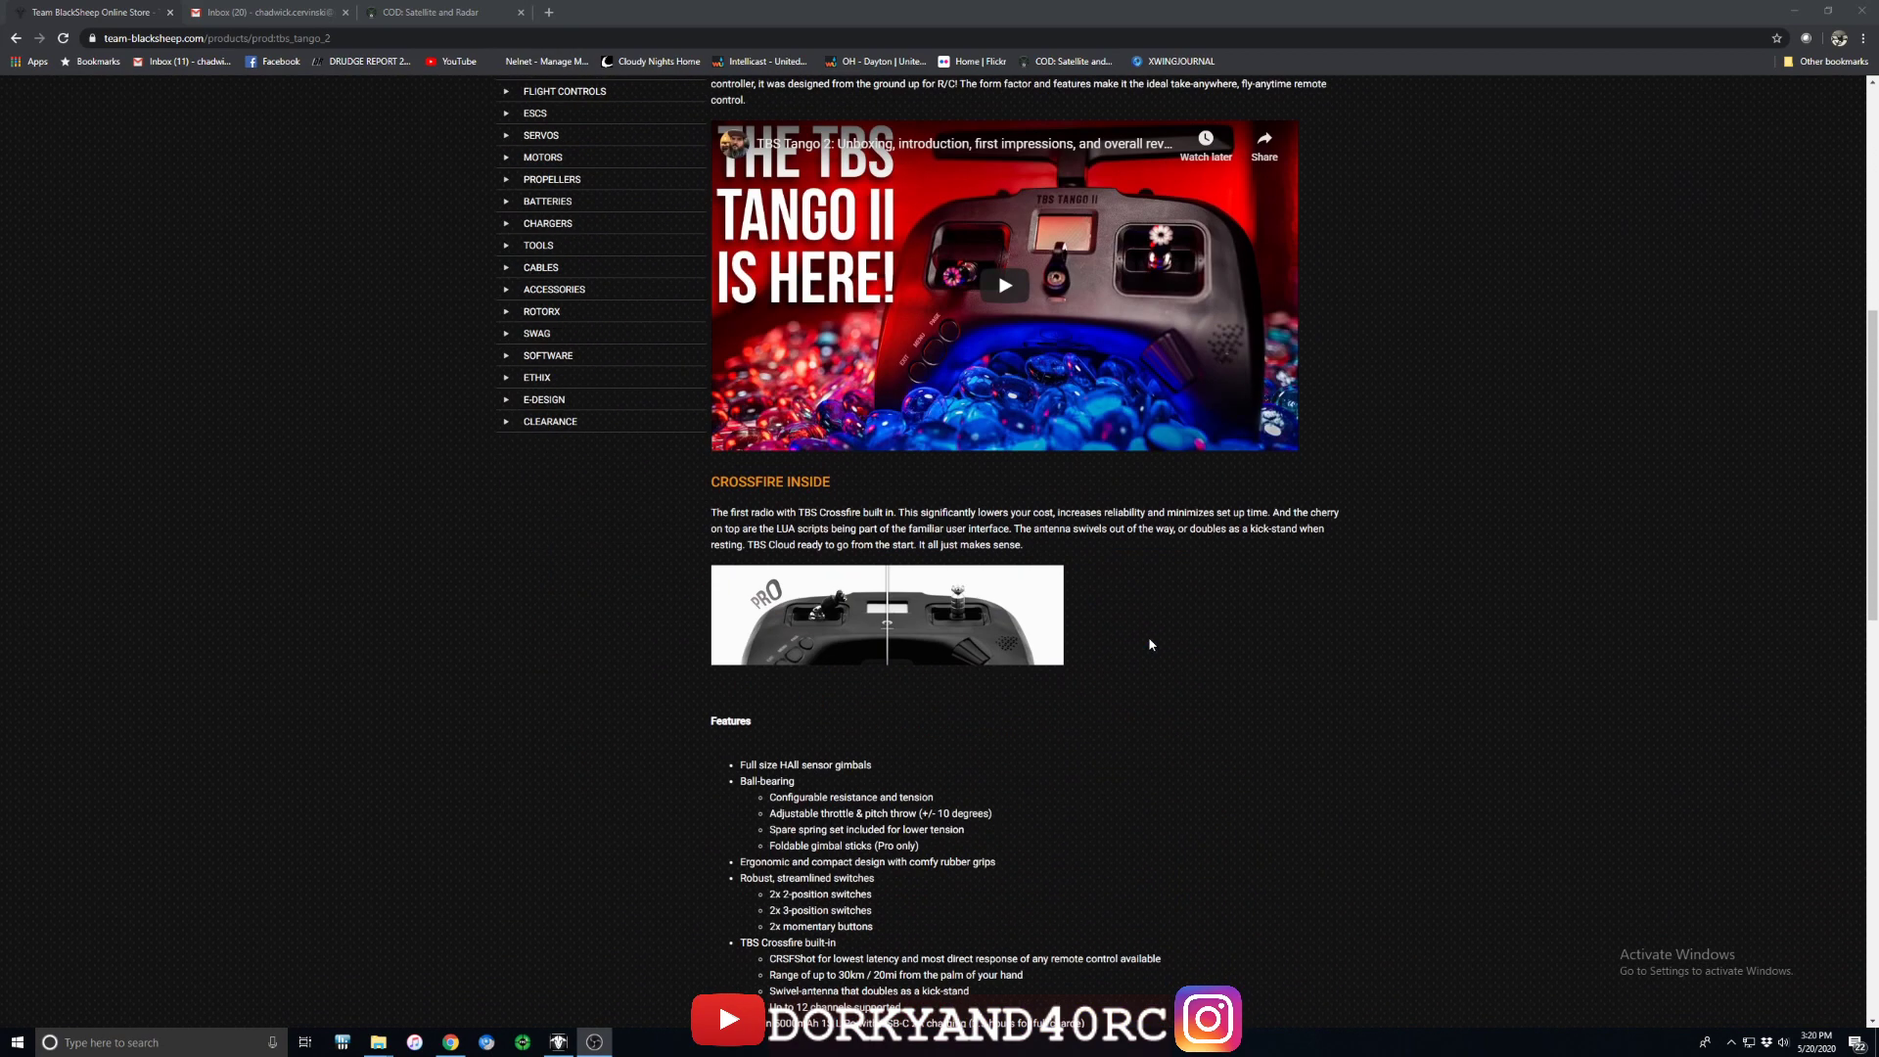
{"action": "scroll", "coordinate": [1150, 643], "scroll_direction": "down", "scroll_amount": 3}
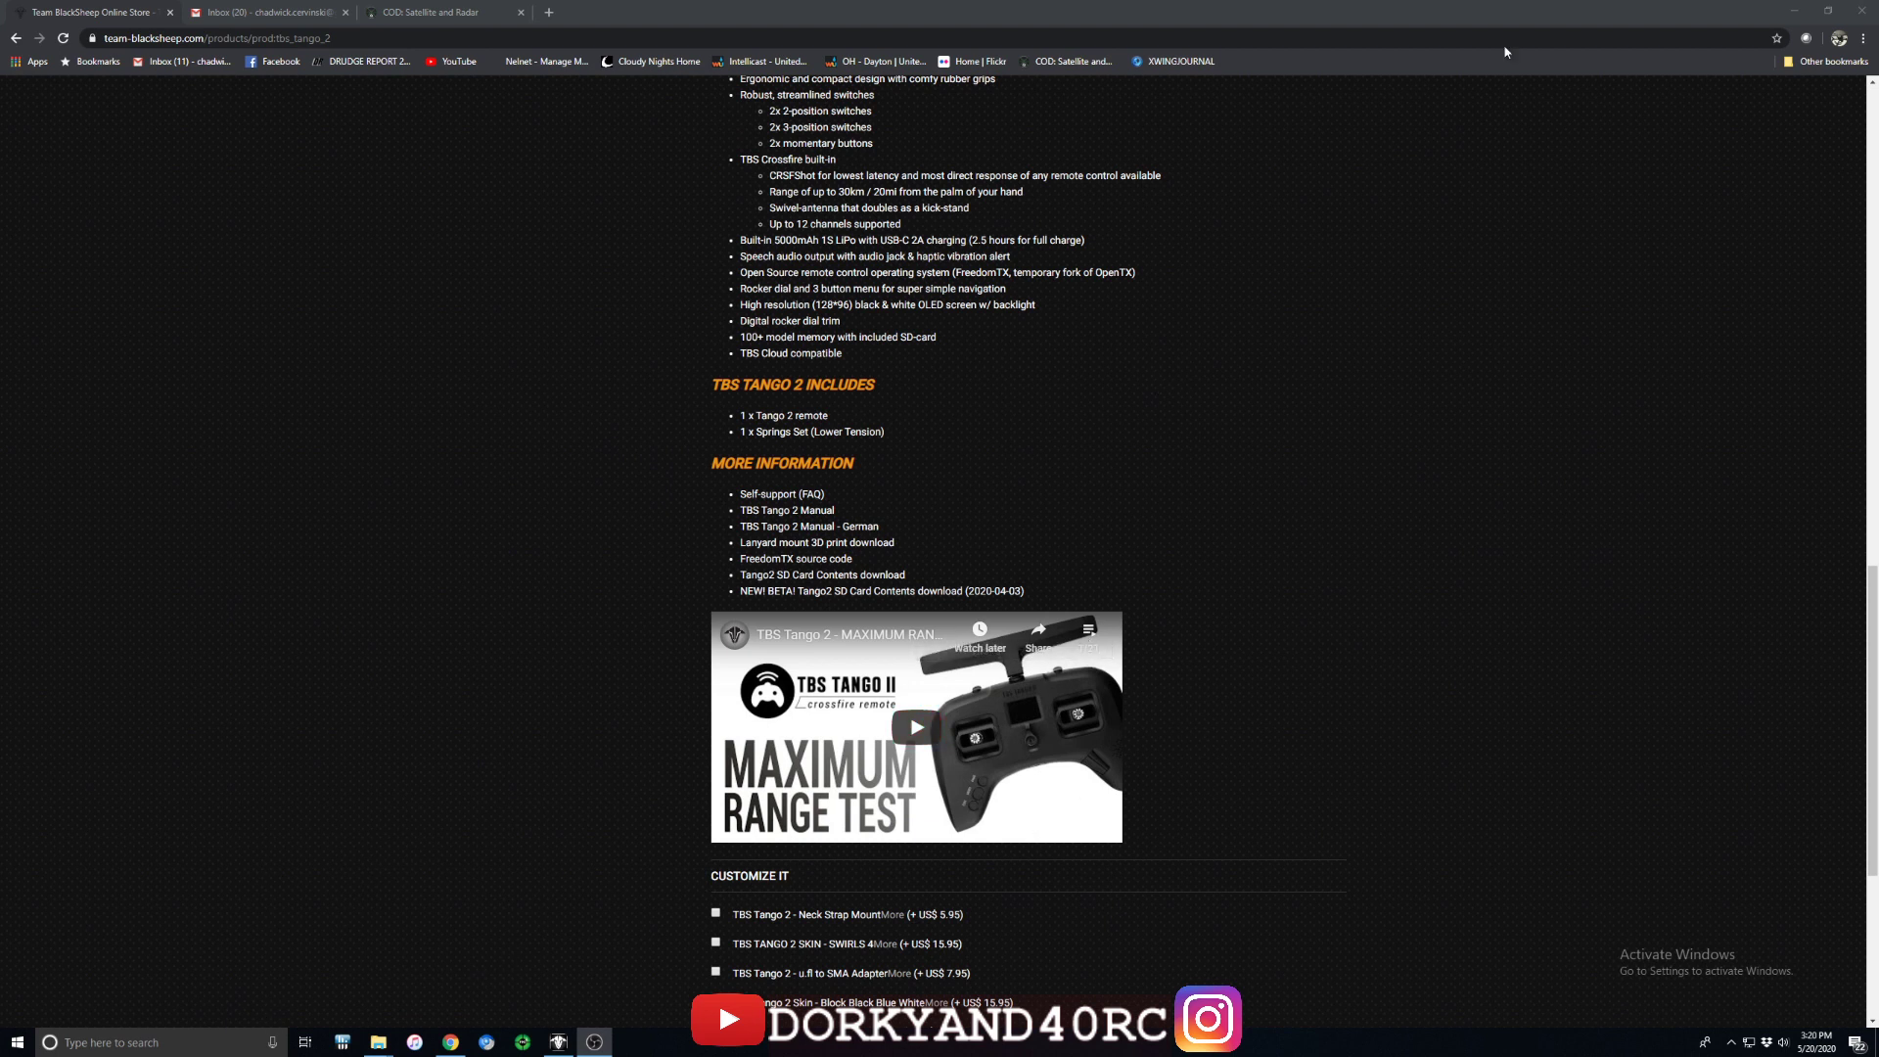
{"action": "left_click", "coordinate": [1797, 14]}
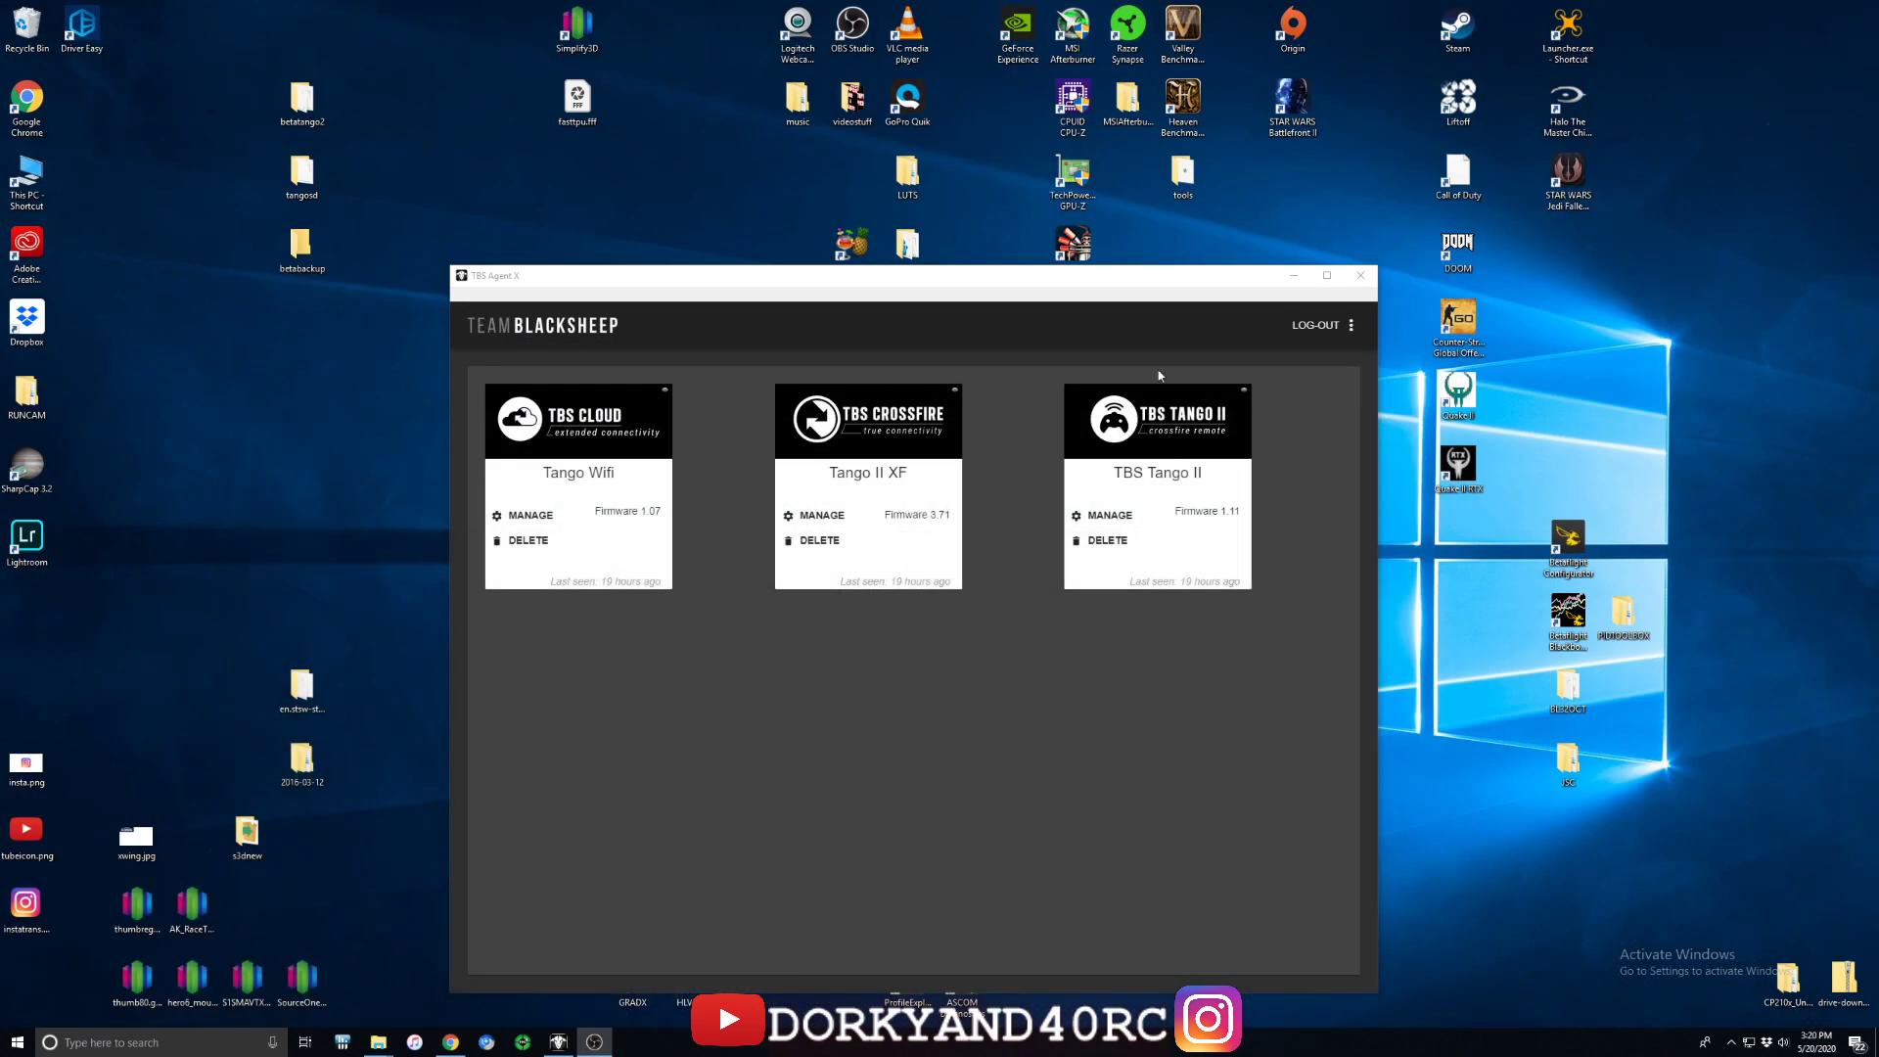
Move the TBS Agent X window clear of the desktop folders and inspect betatango2, tangosd and betabackup.
{"action": "left_click_drag", "start_coordinate": [1184, 285], "coordinate": [1435, 315]}
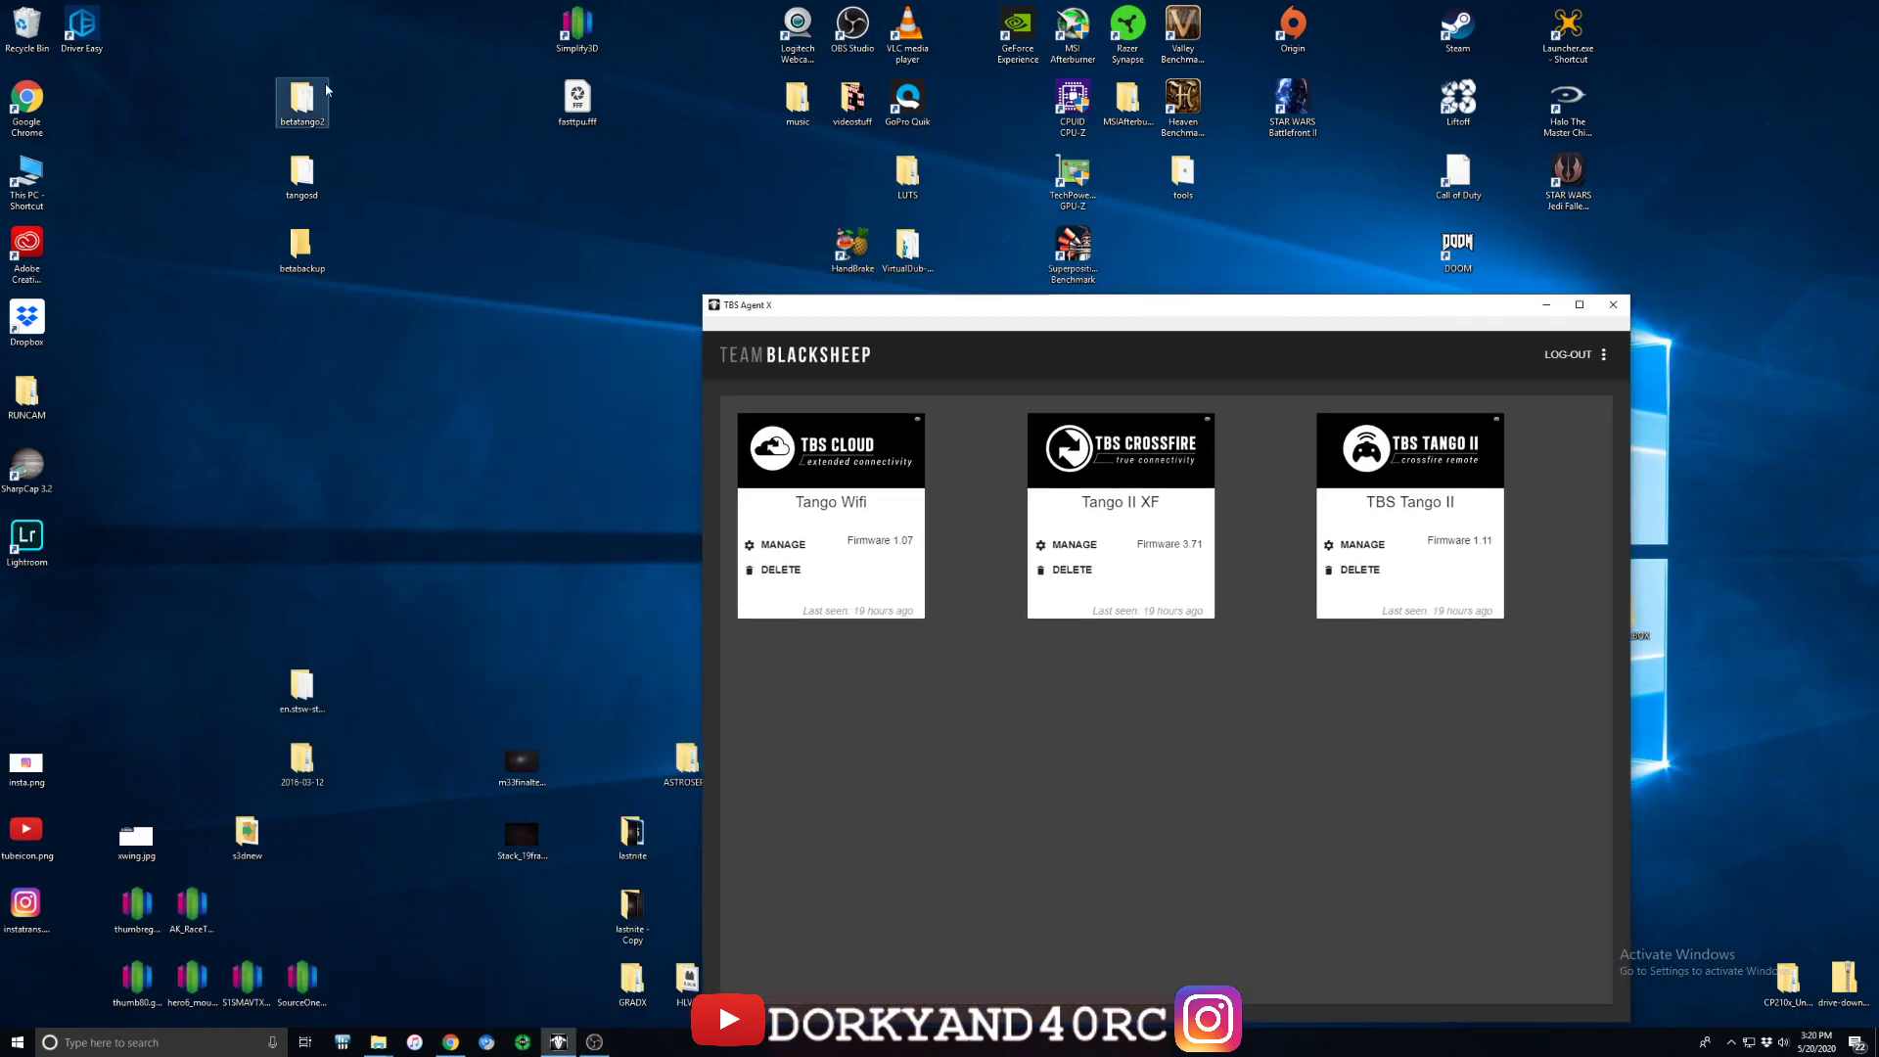
{"action": "left_click_drag", "start_coordinate": [368, 53], "coordinate": [208, 315]}
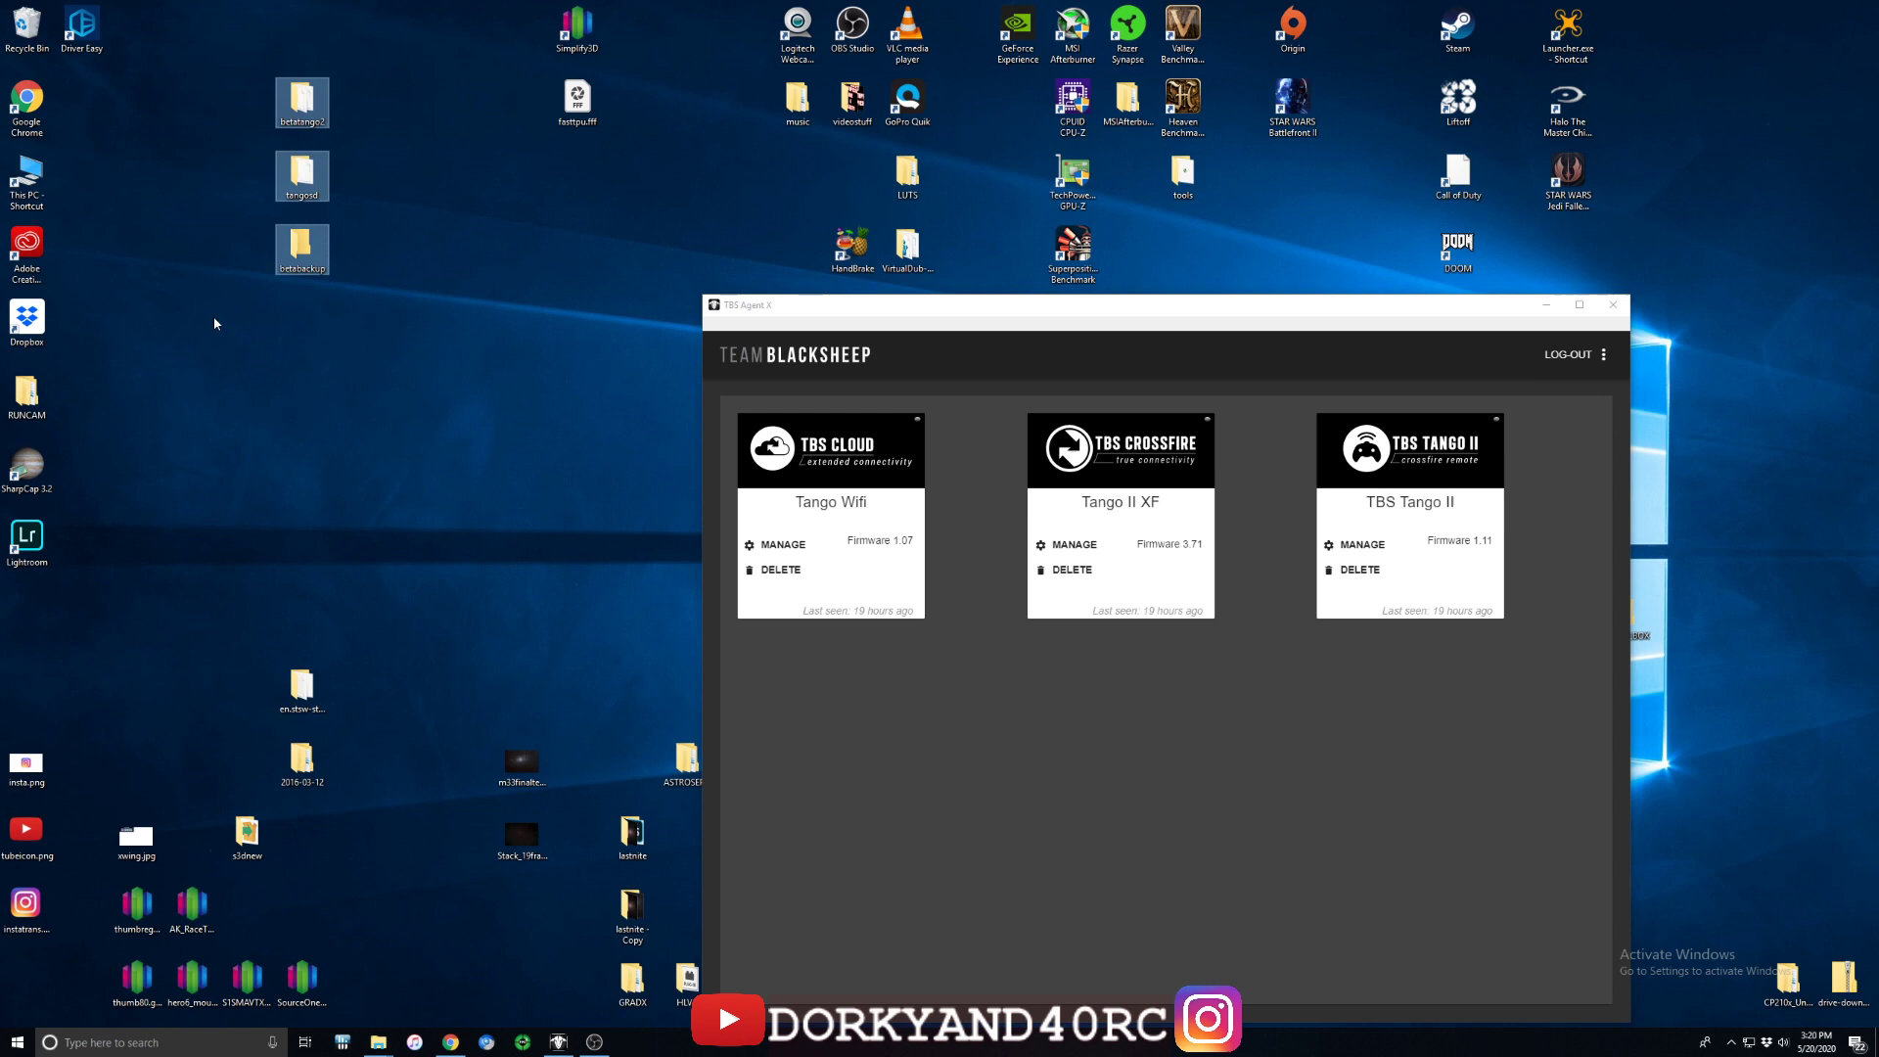
{"action": "mouse_move", "coordinate": [303, 182]}
{"action": "mouse_move", "coordinate": [300, 103]}
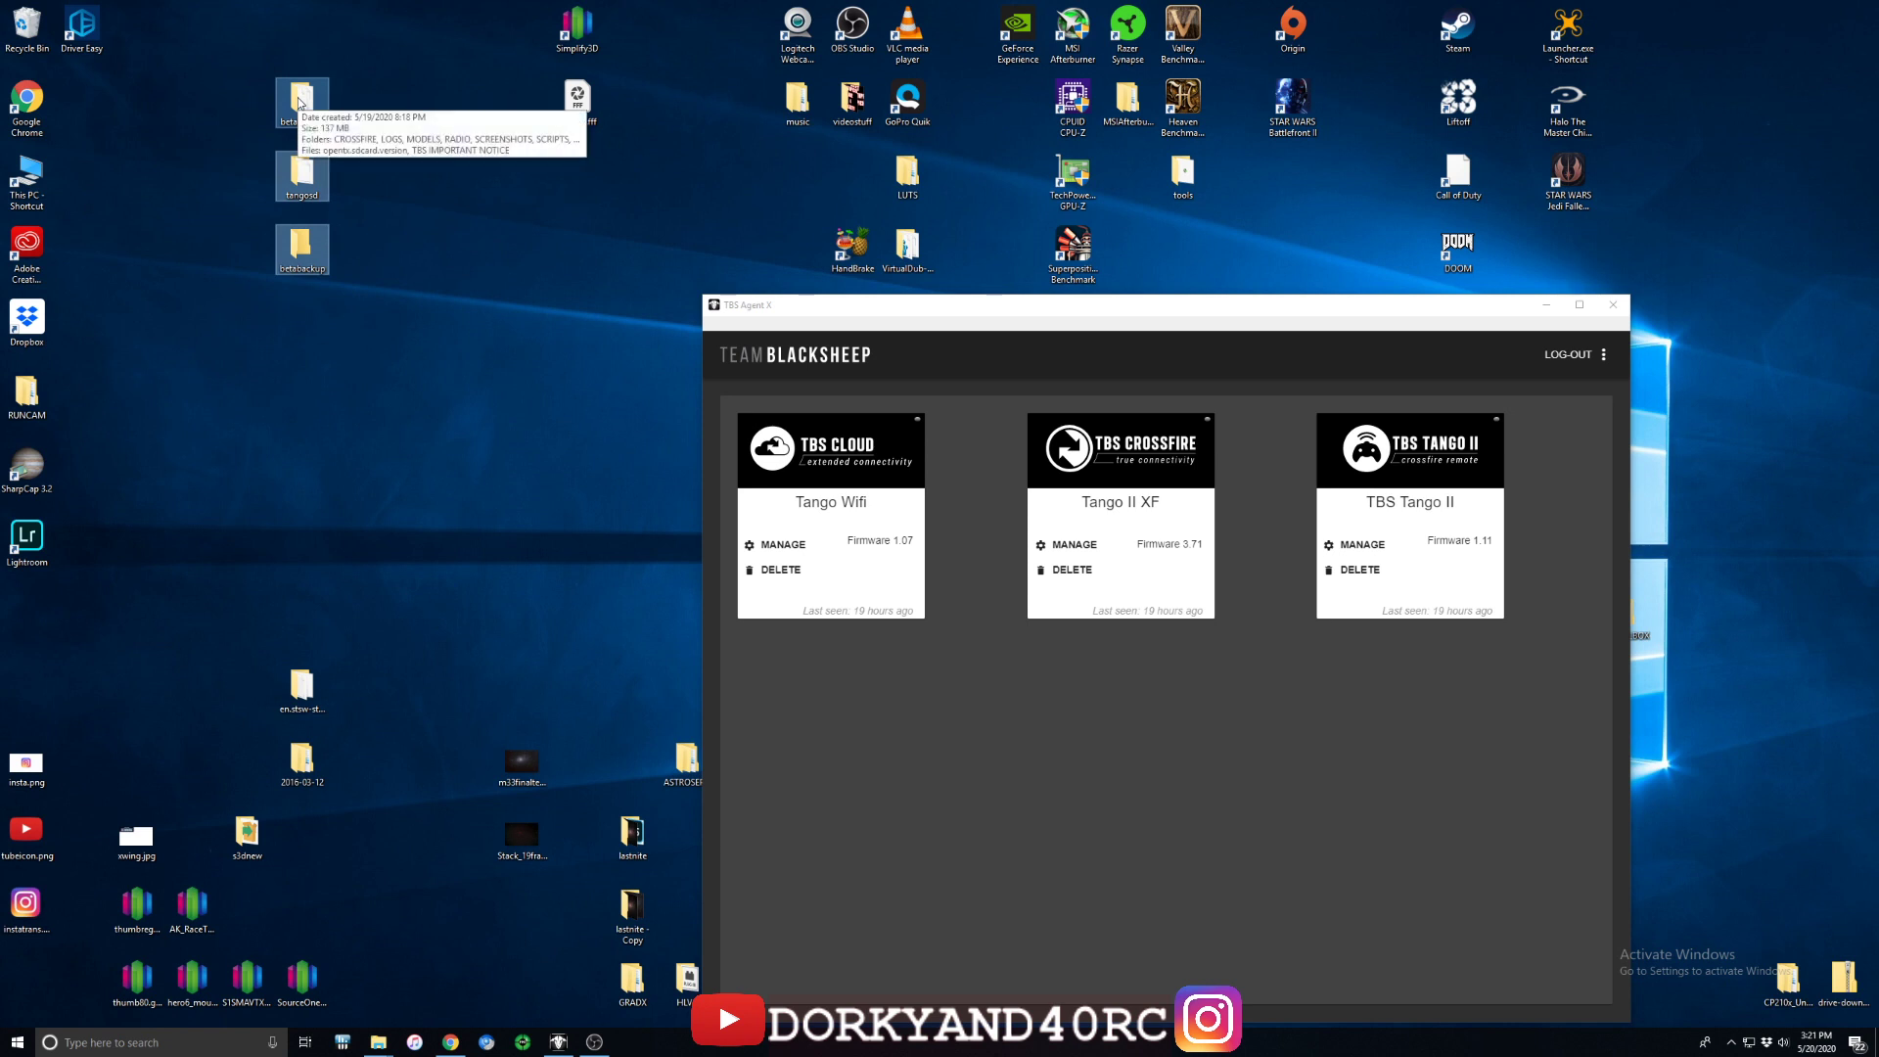
{"action": "mouse_move", "coordinate": [311, 266]}
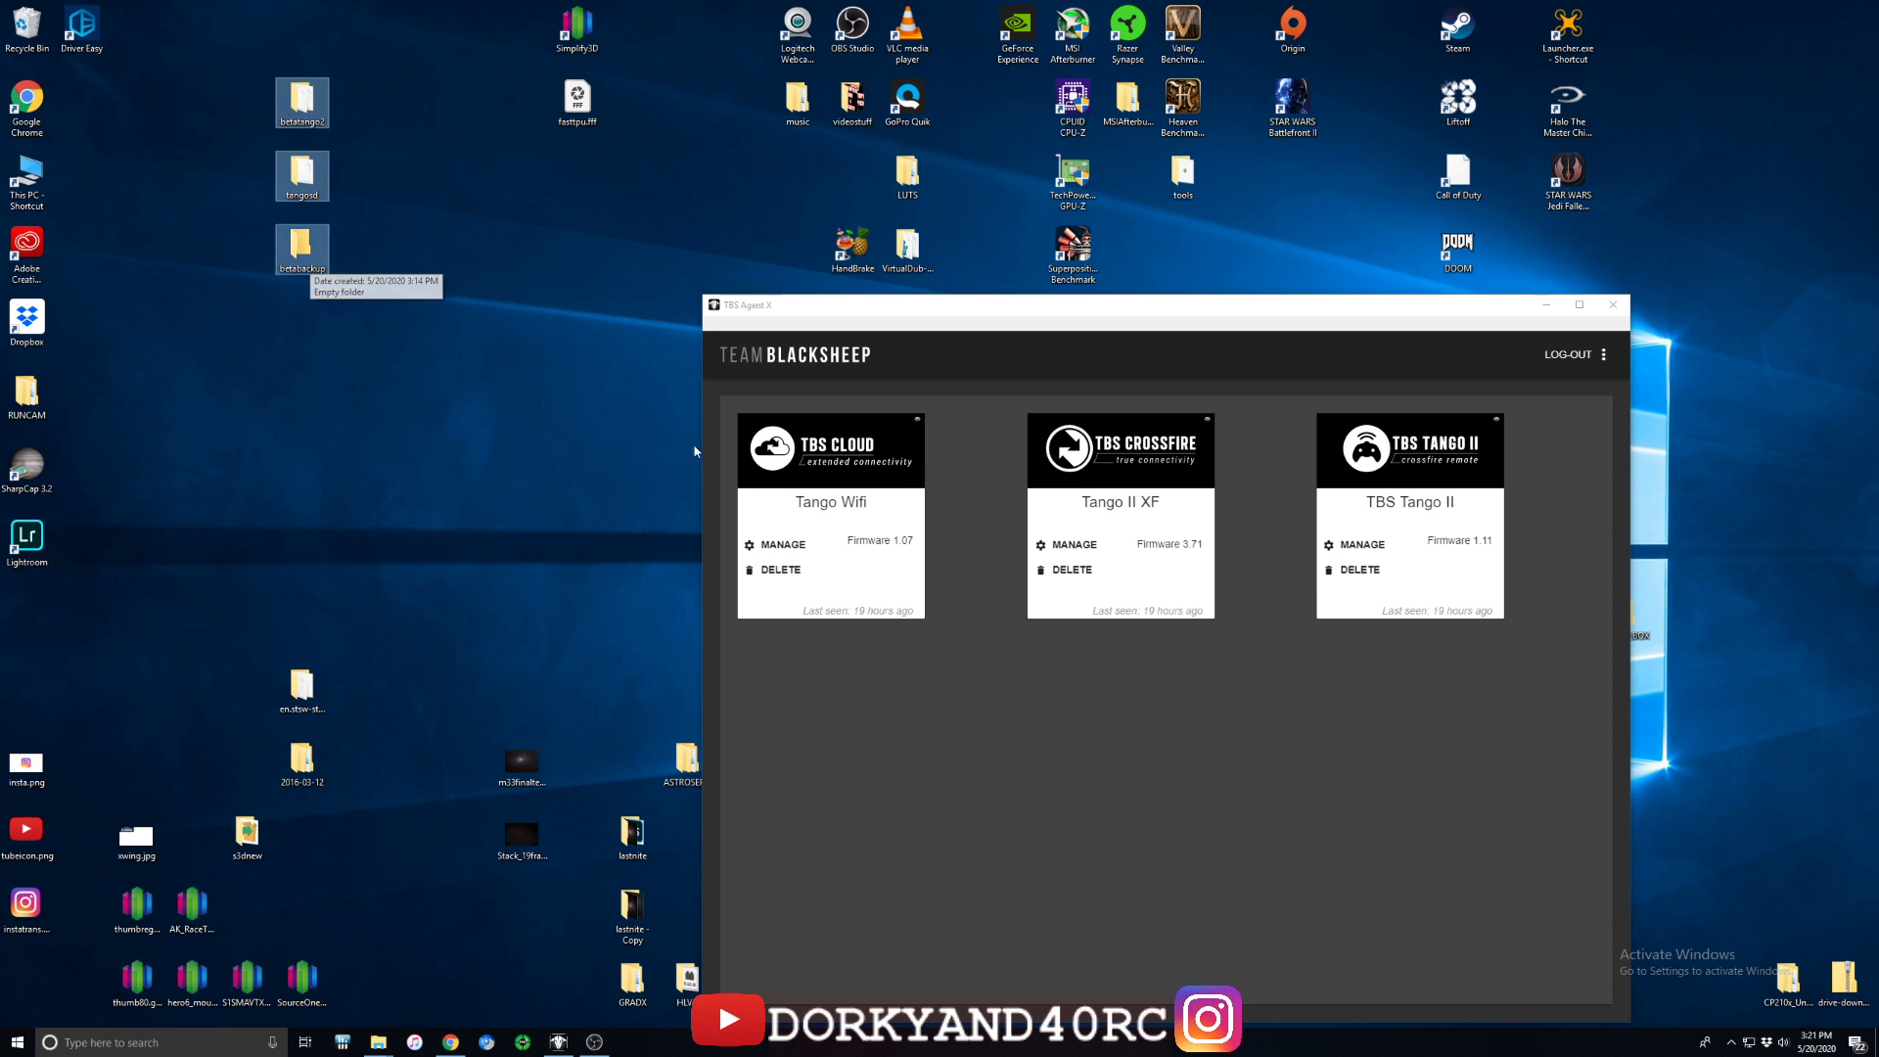
{"action": "left_click_drag", "start_coordinate": [1159, 308], "coordinate": [999, 137]}
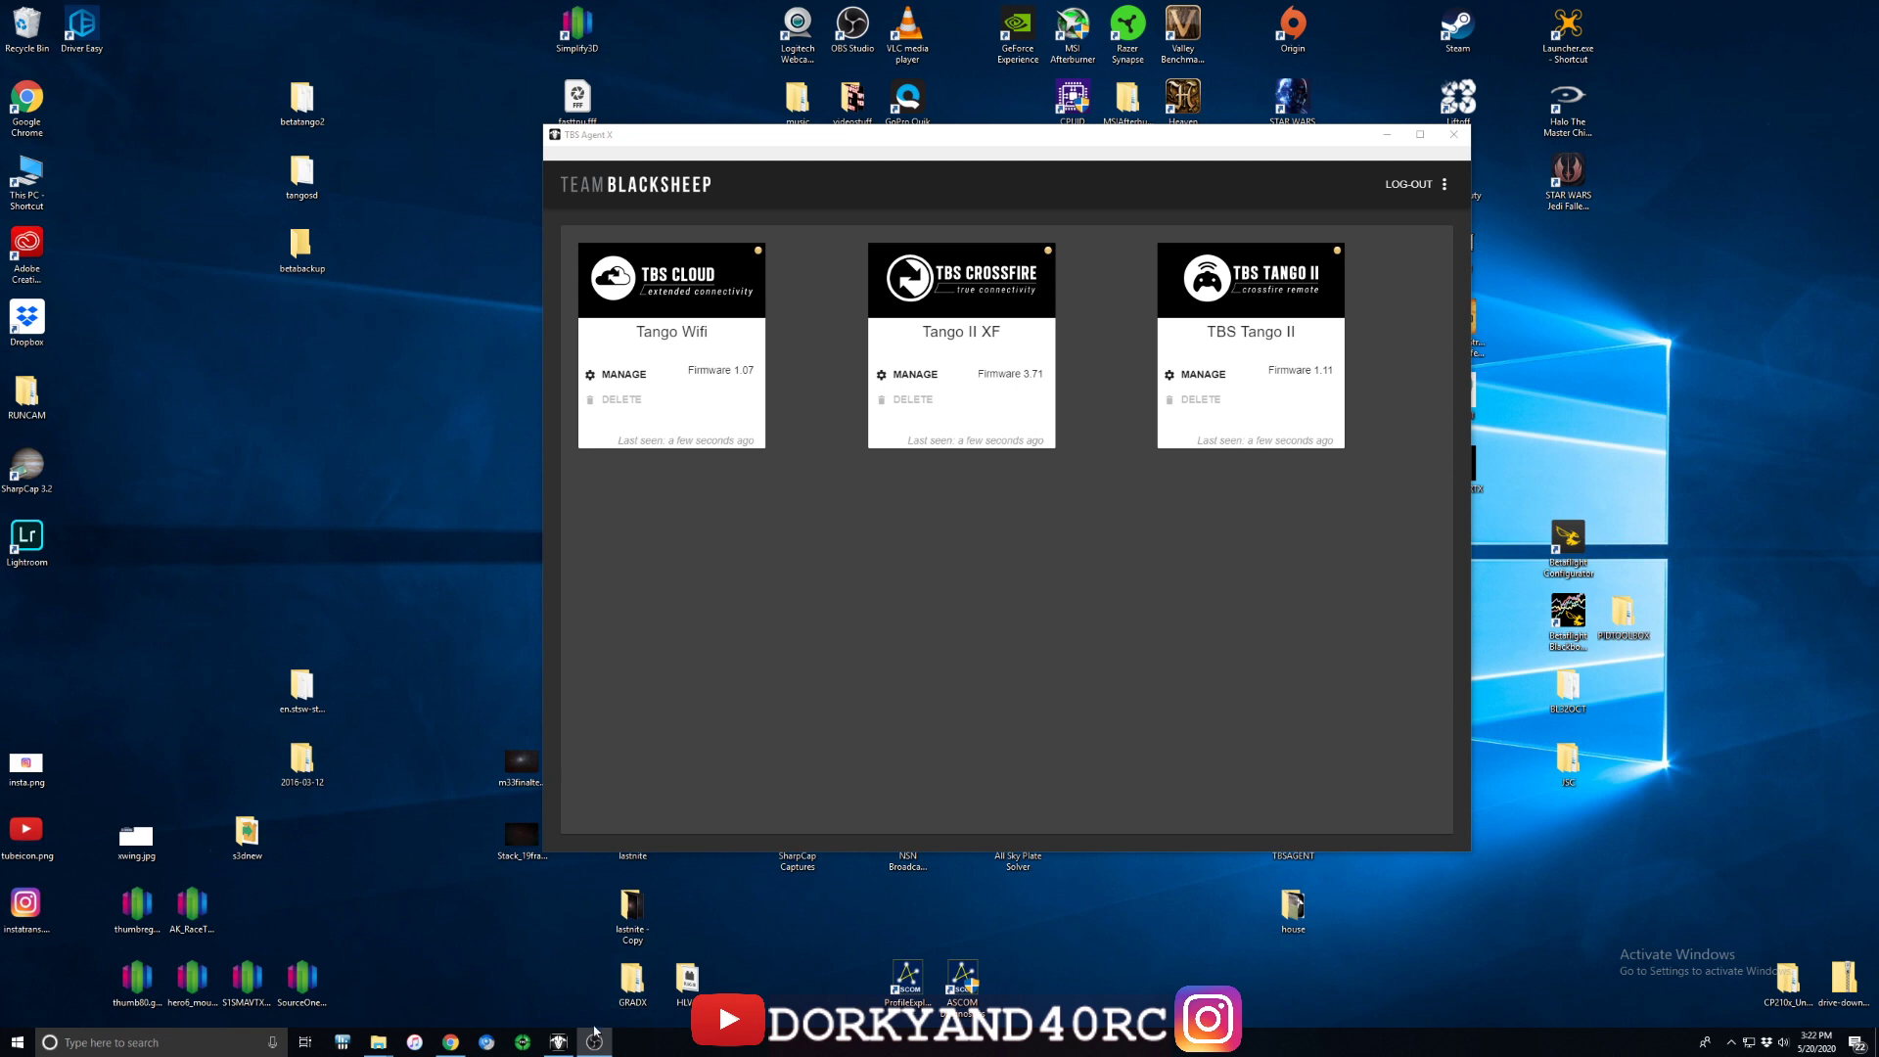
Switch to File Explorer, view the contents of the Tango 2 (F:) and USB Drive (E:) drives, and minimize the window.
{"action": "mouse_move", "coordinate": [389, 1042]}
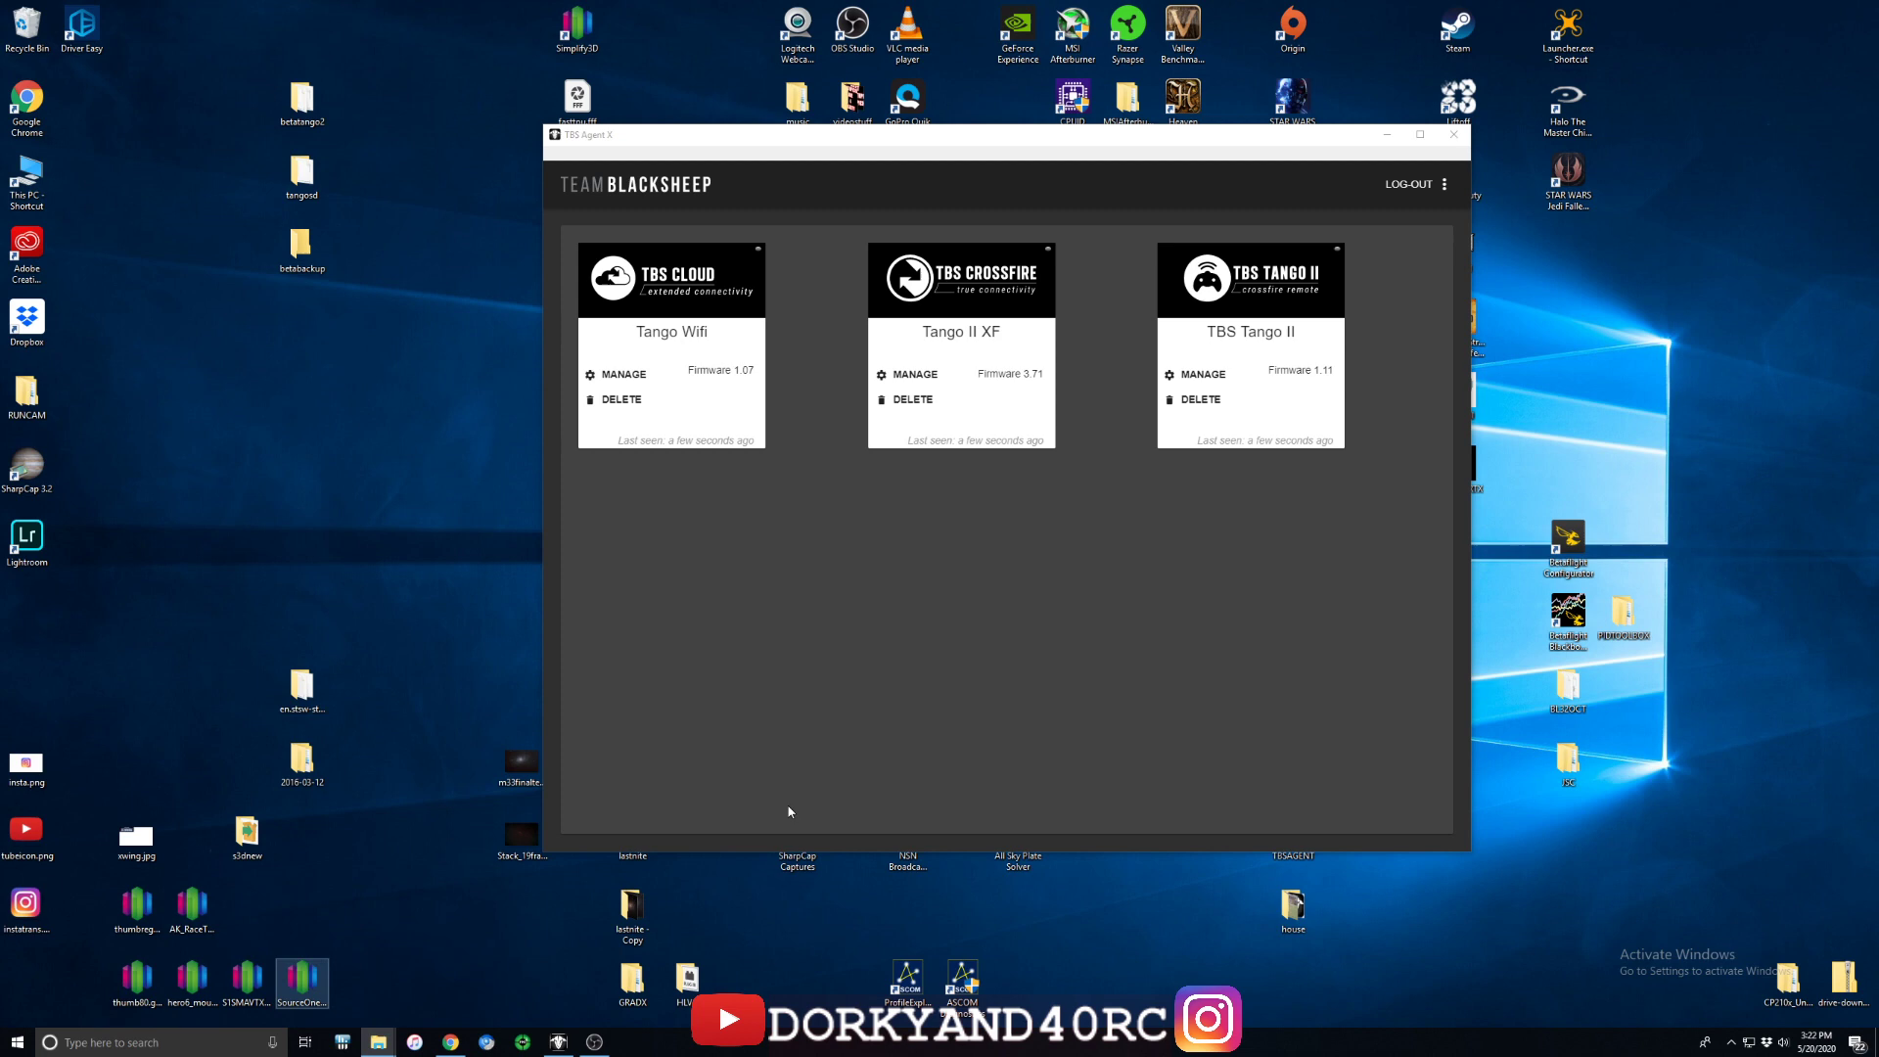
{"action": "key", "text": "alt+Tab"}
{"action": "left_click_drag", "start_coordinate": [1266, 278], "coordinate": [778, 278]}
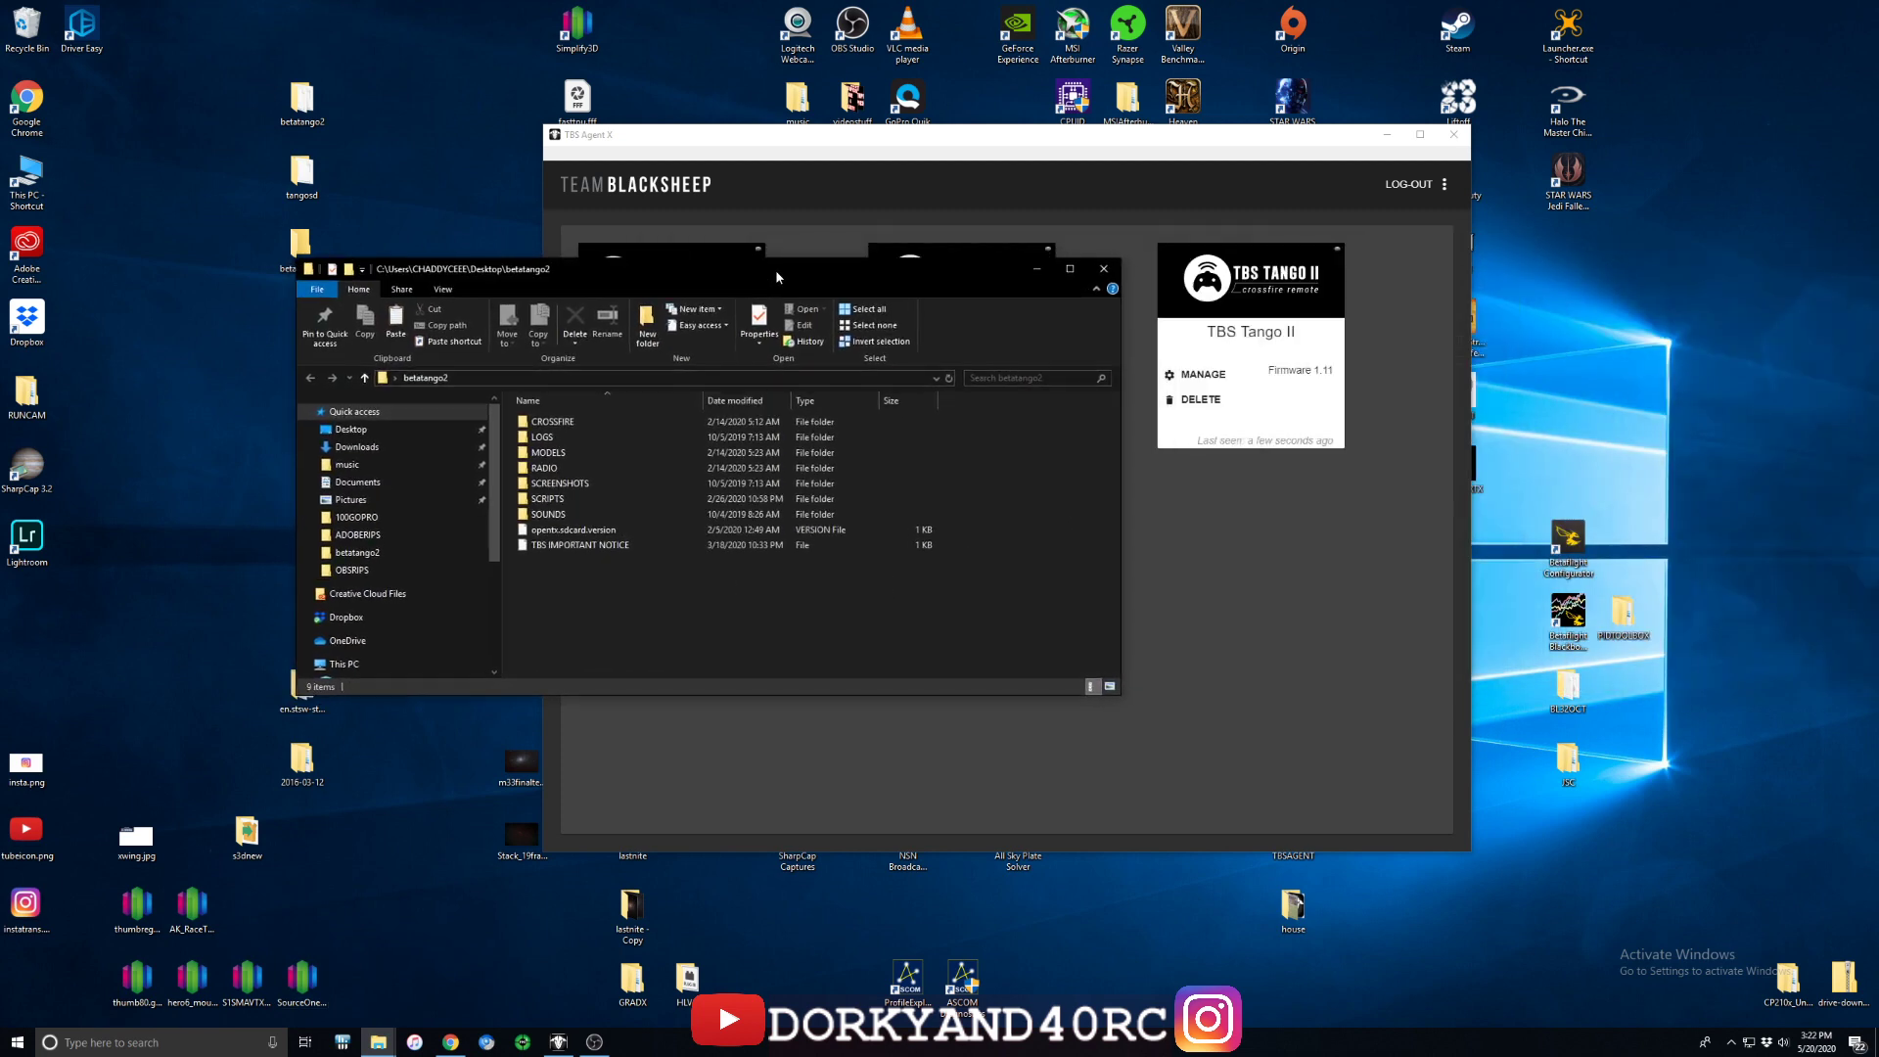
{"action": "left_click", "coordinate": [1070, 268]}
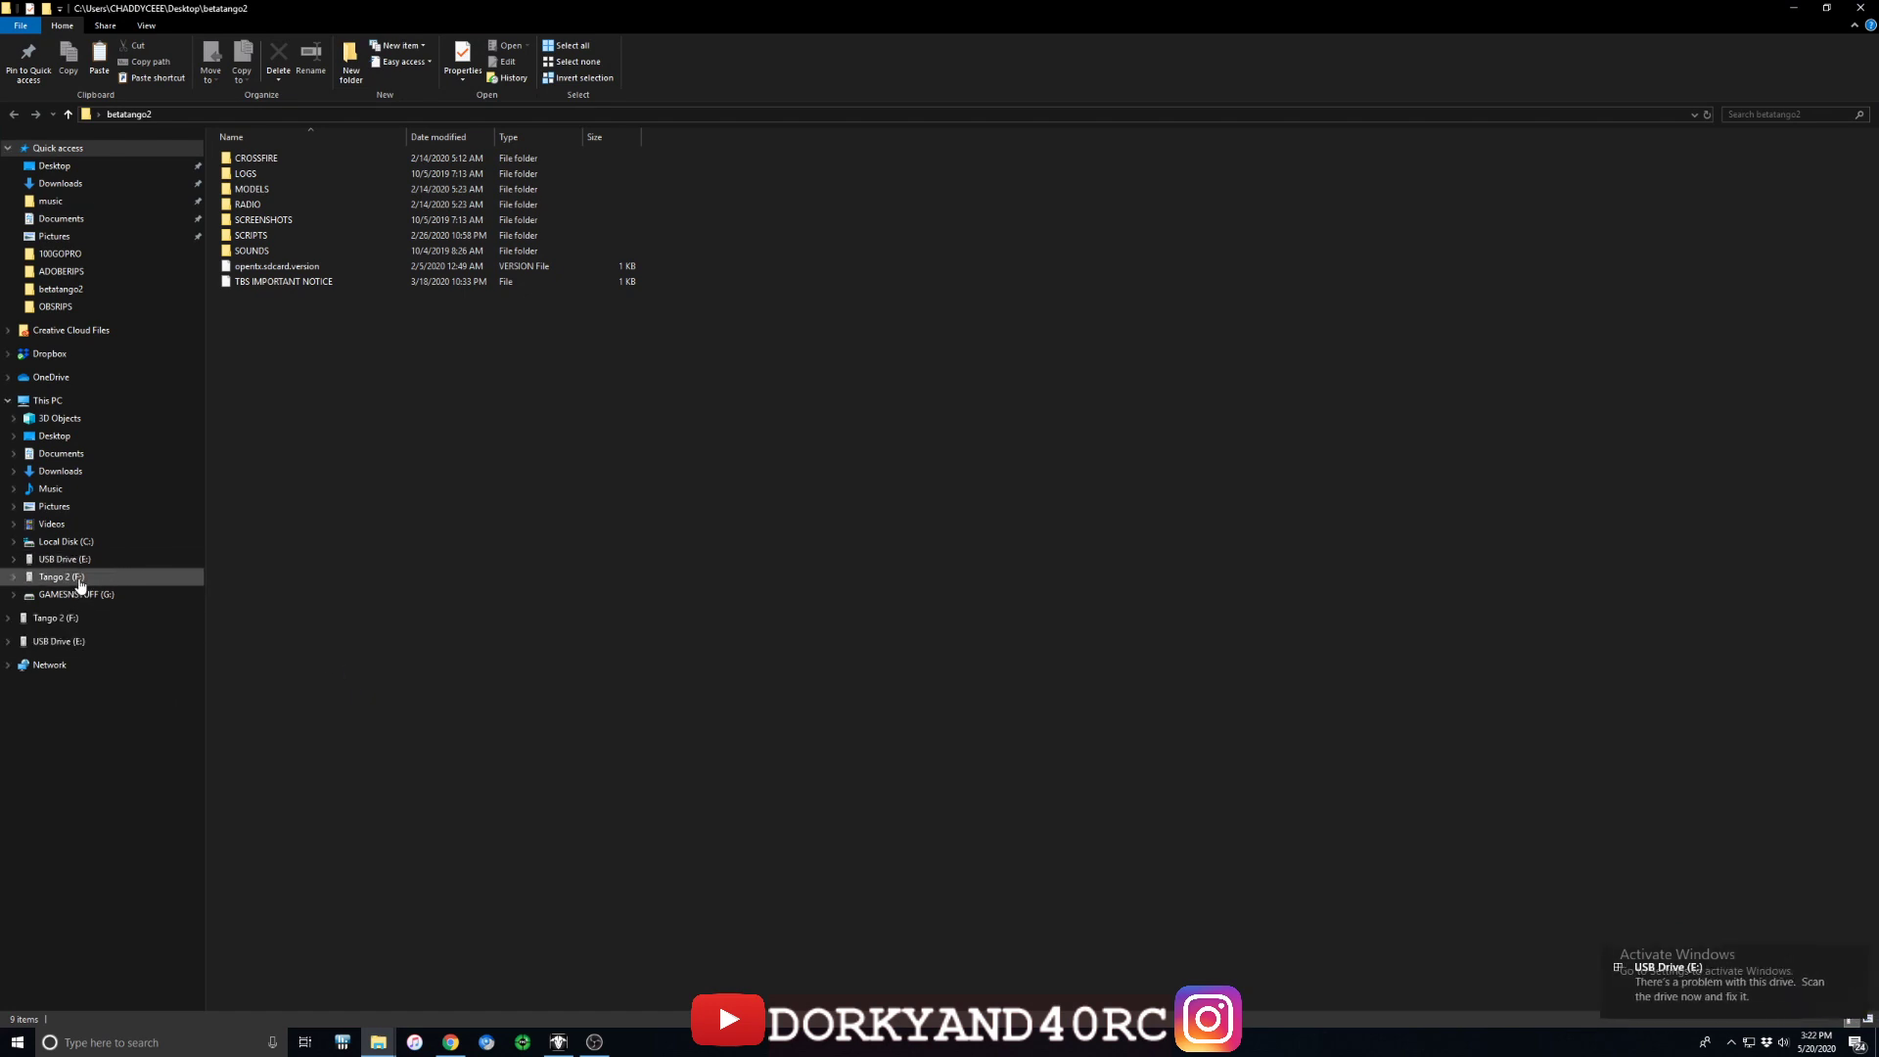
{"action": "left_click", "coordinate": [81, 581]}
{"action": "left_click", "coordinate": [79, 561]}
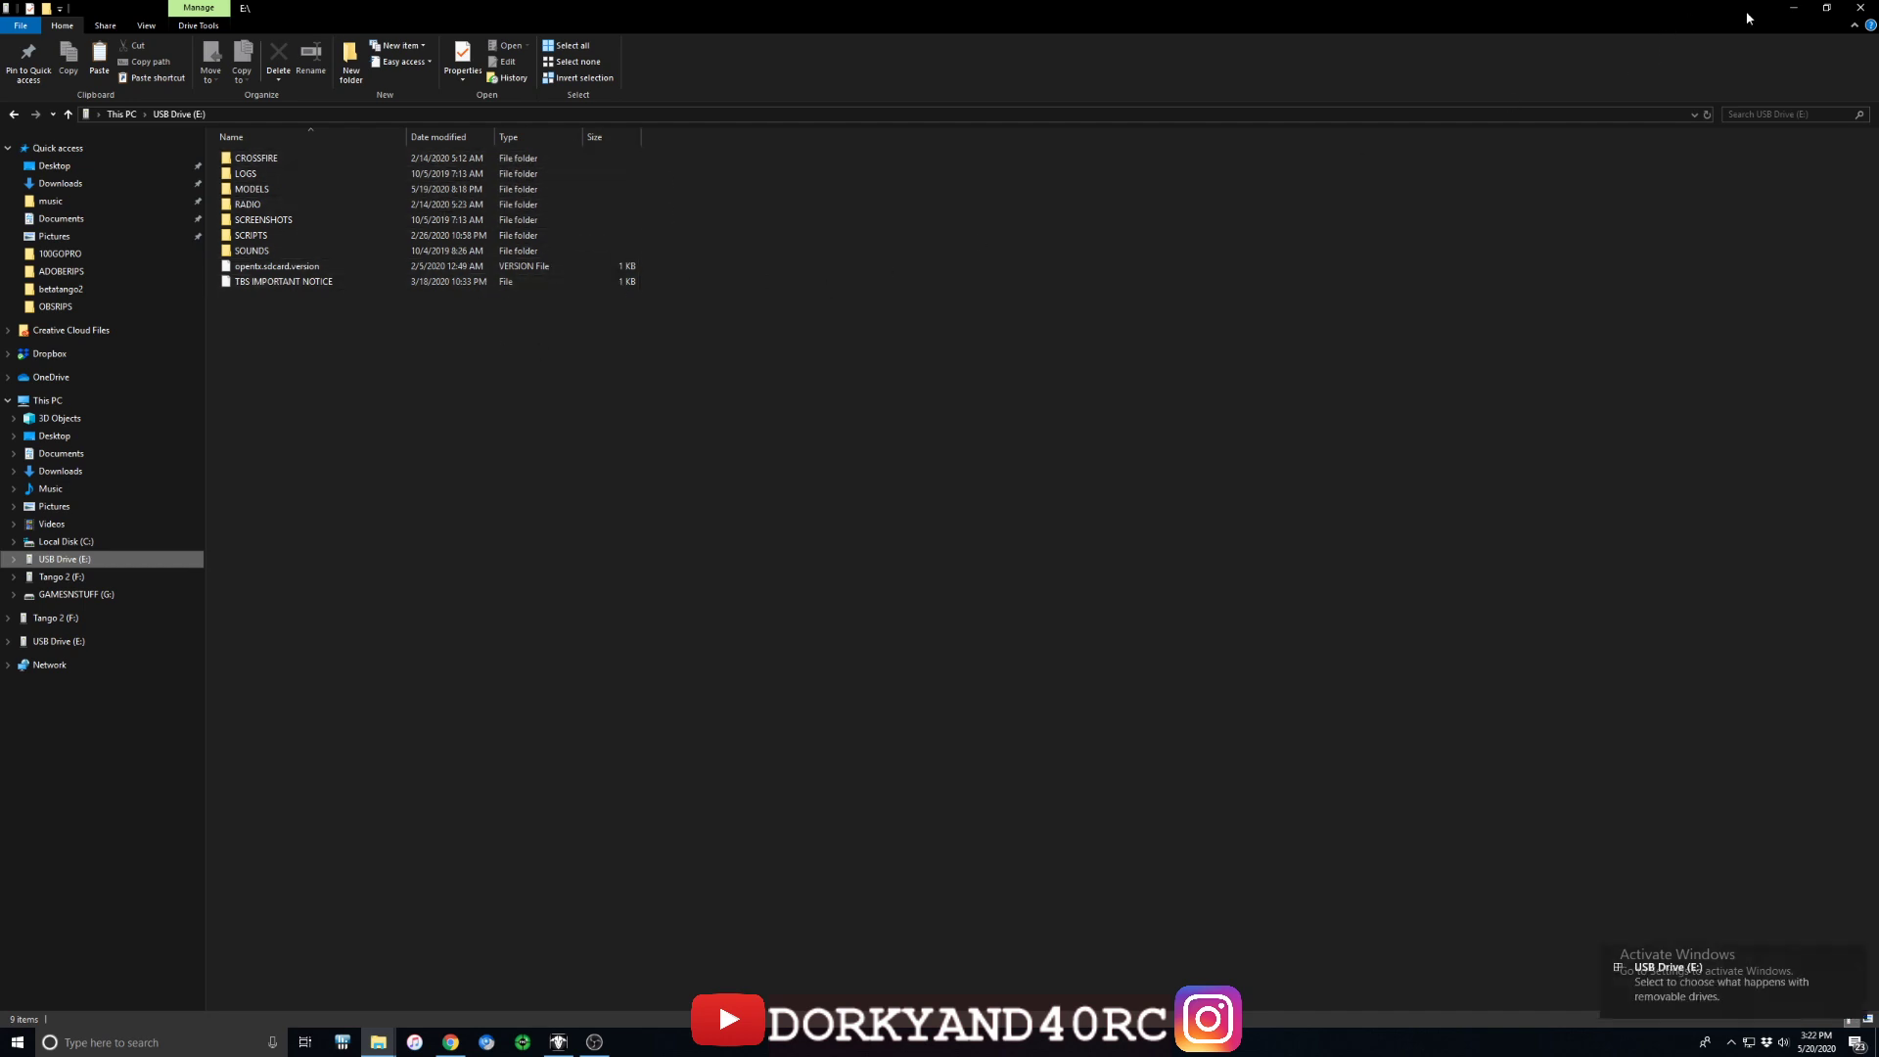
{"action": "left_click", "coordinate": [1793, 9]}
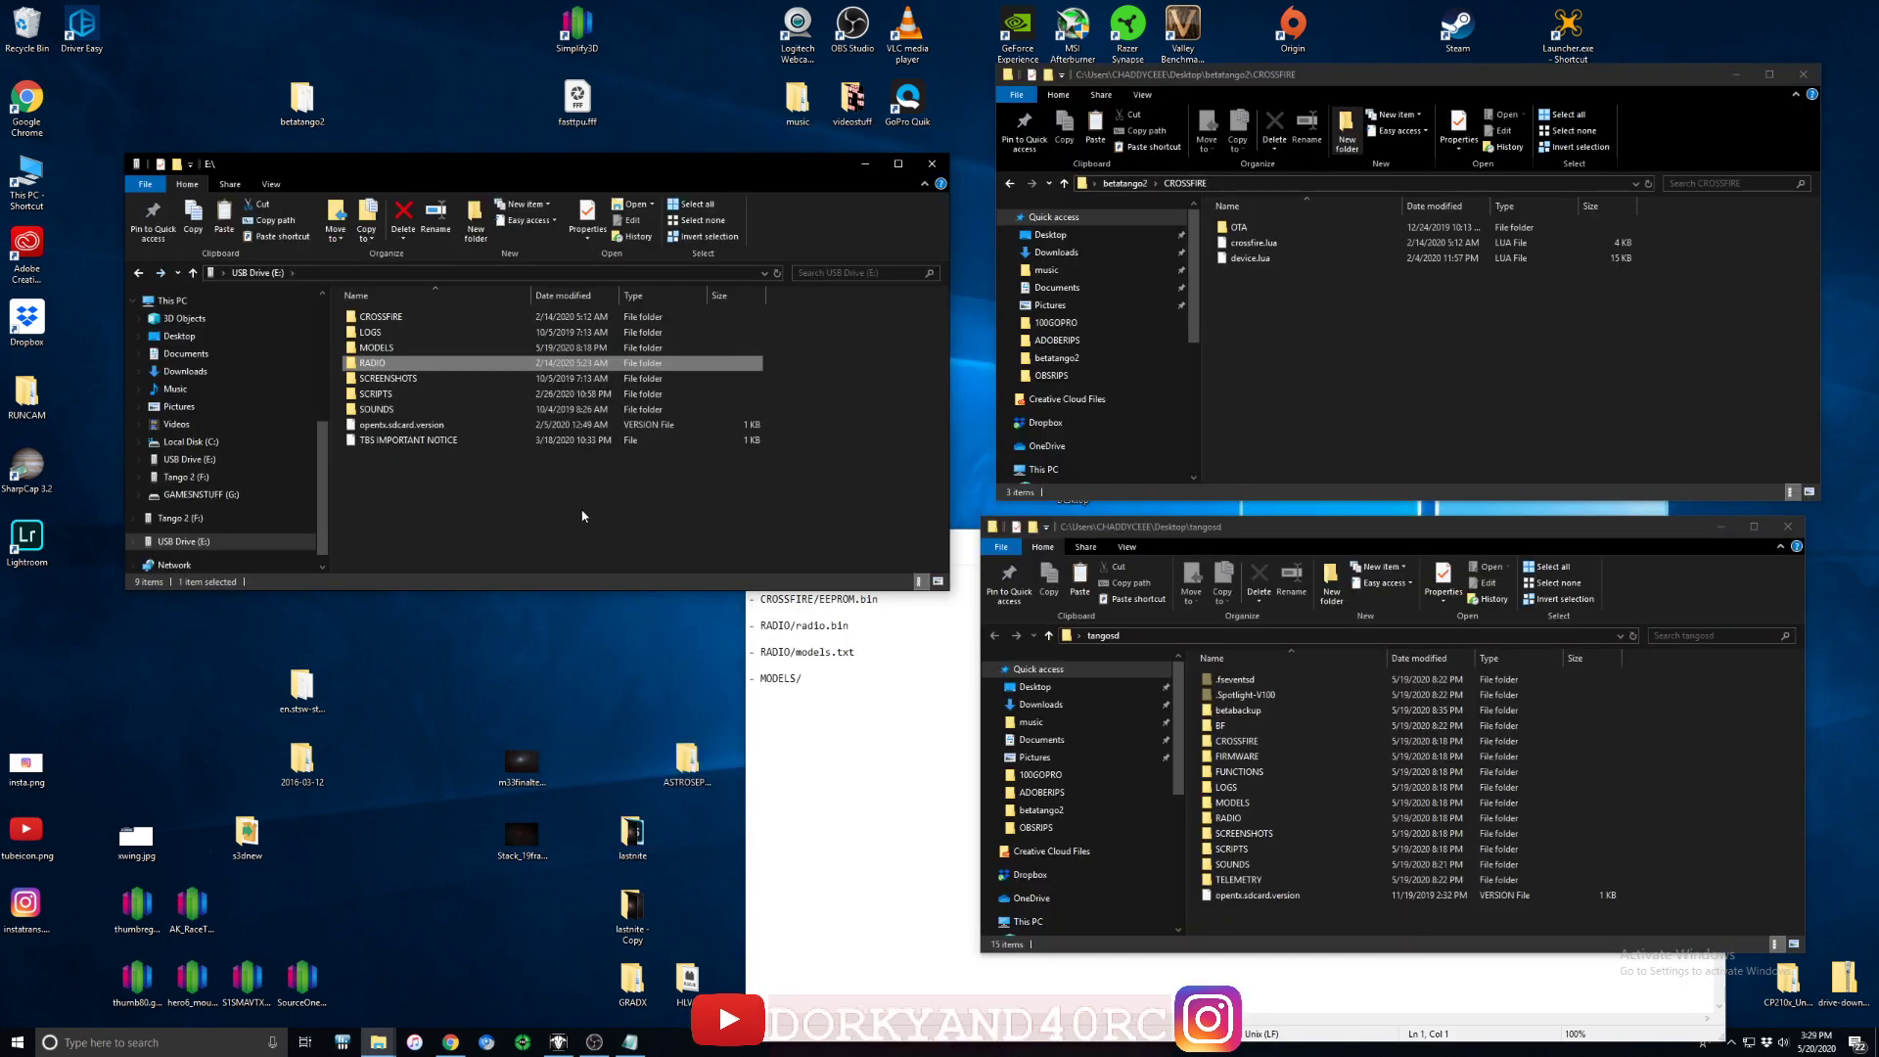
Return to the top level of betatango2 and move the USB Drive (E:) window clear of the desktop backup folders.
{"action": "left_click", "coordinate": [1011, 184]}
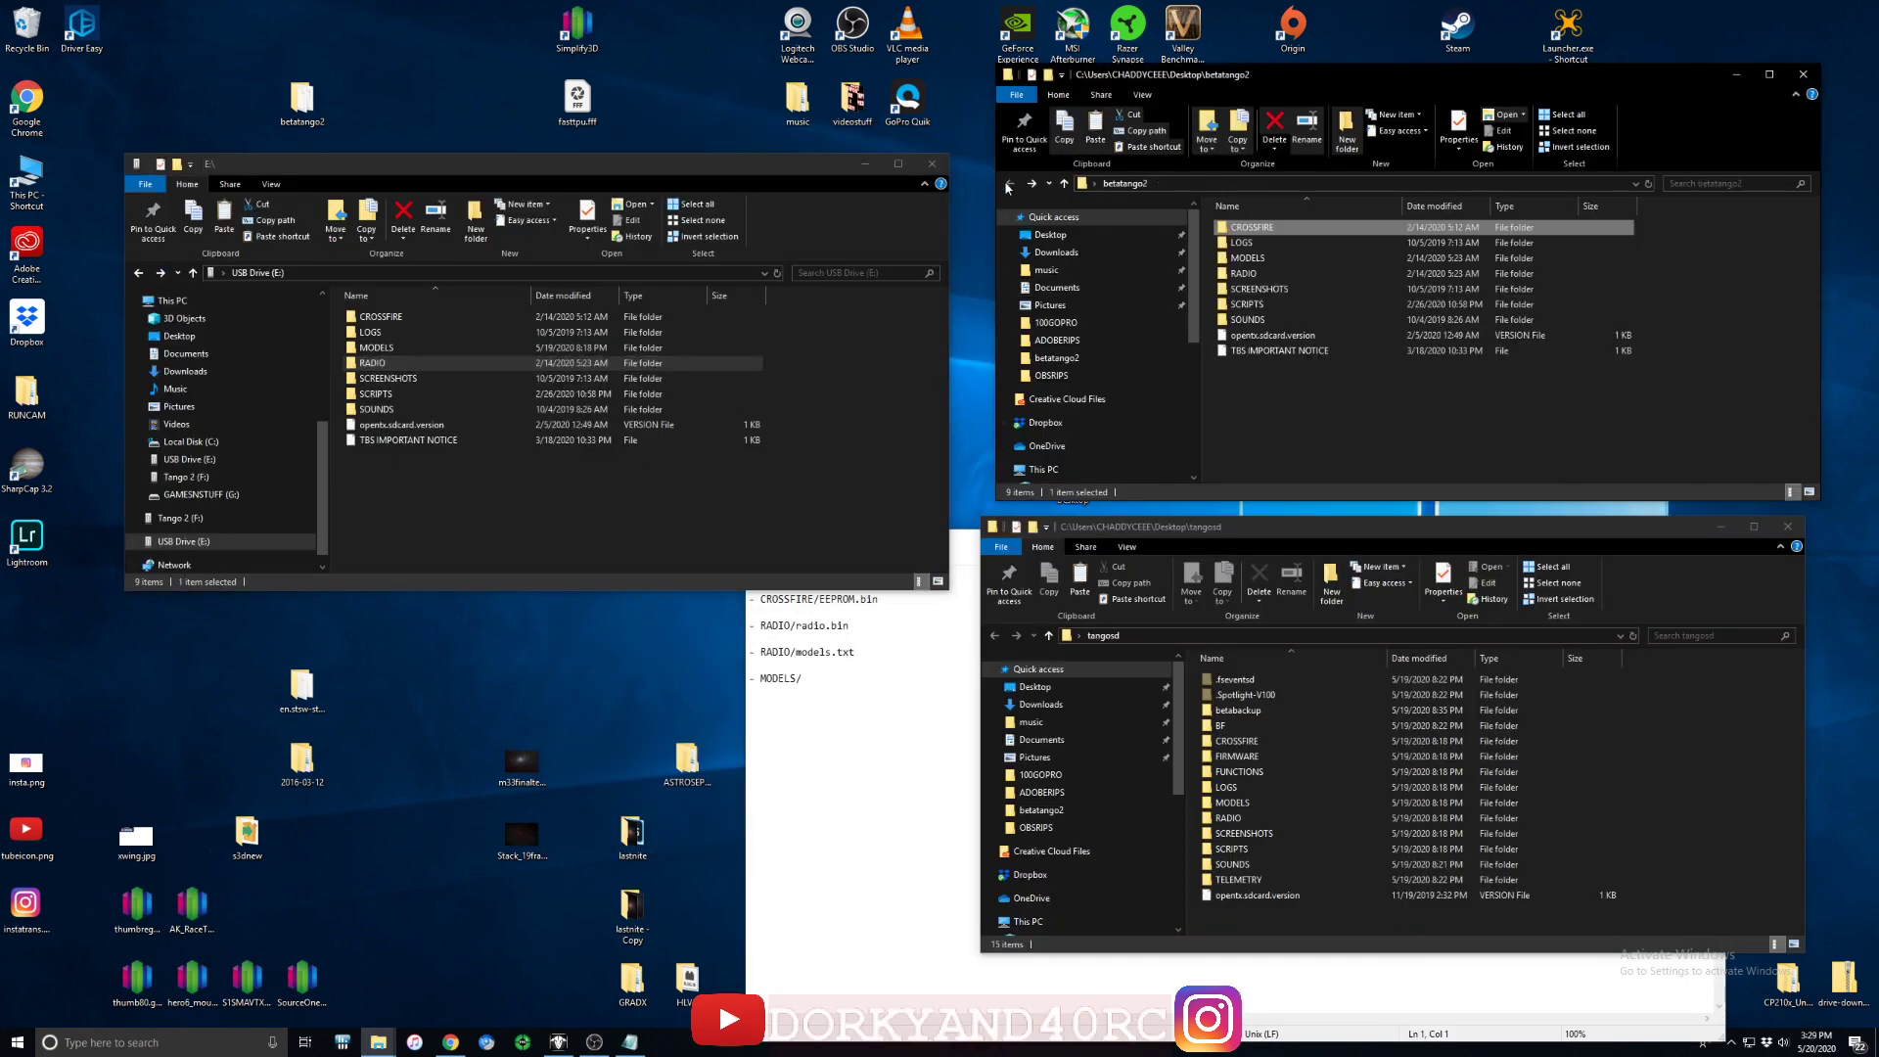
{"action": "left_click_drag", "start_coordinate": [619, 161], "coordinate": [620, 378]}
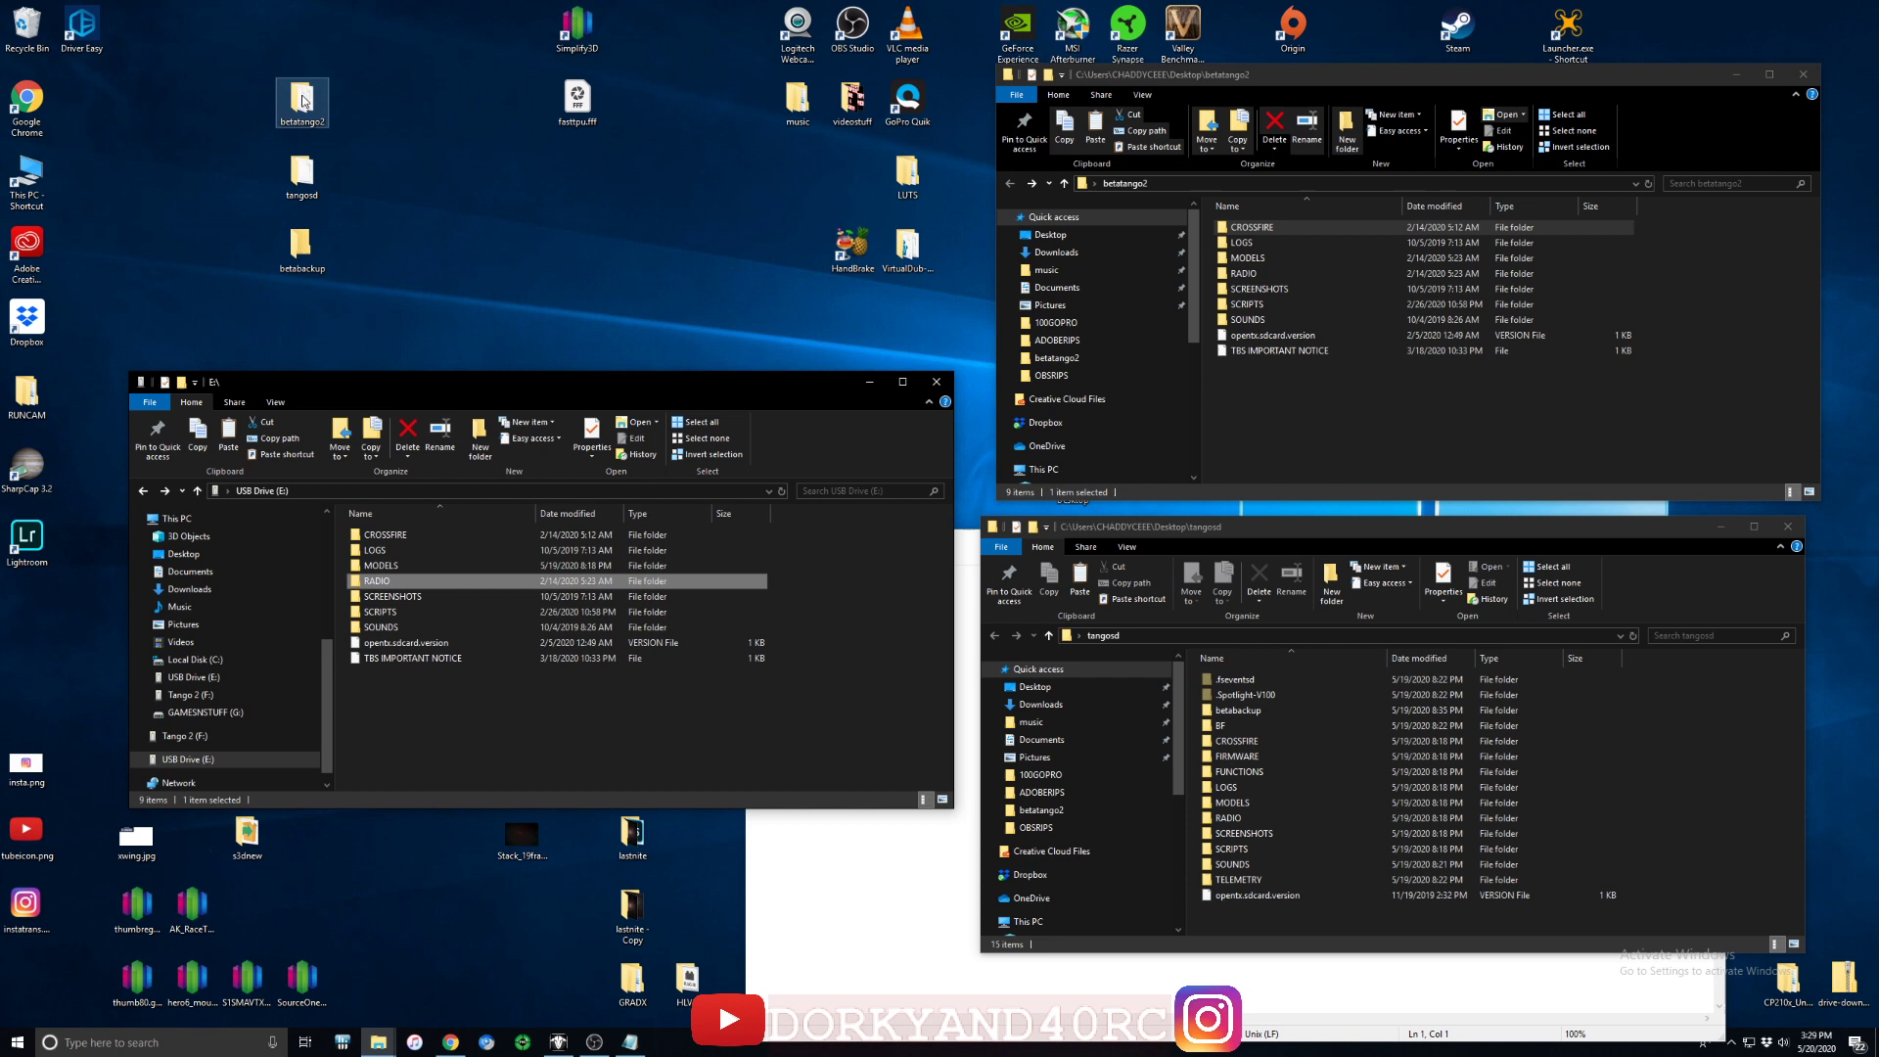
{"action": "left_click", "coordinate": [322, 182]}
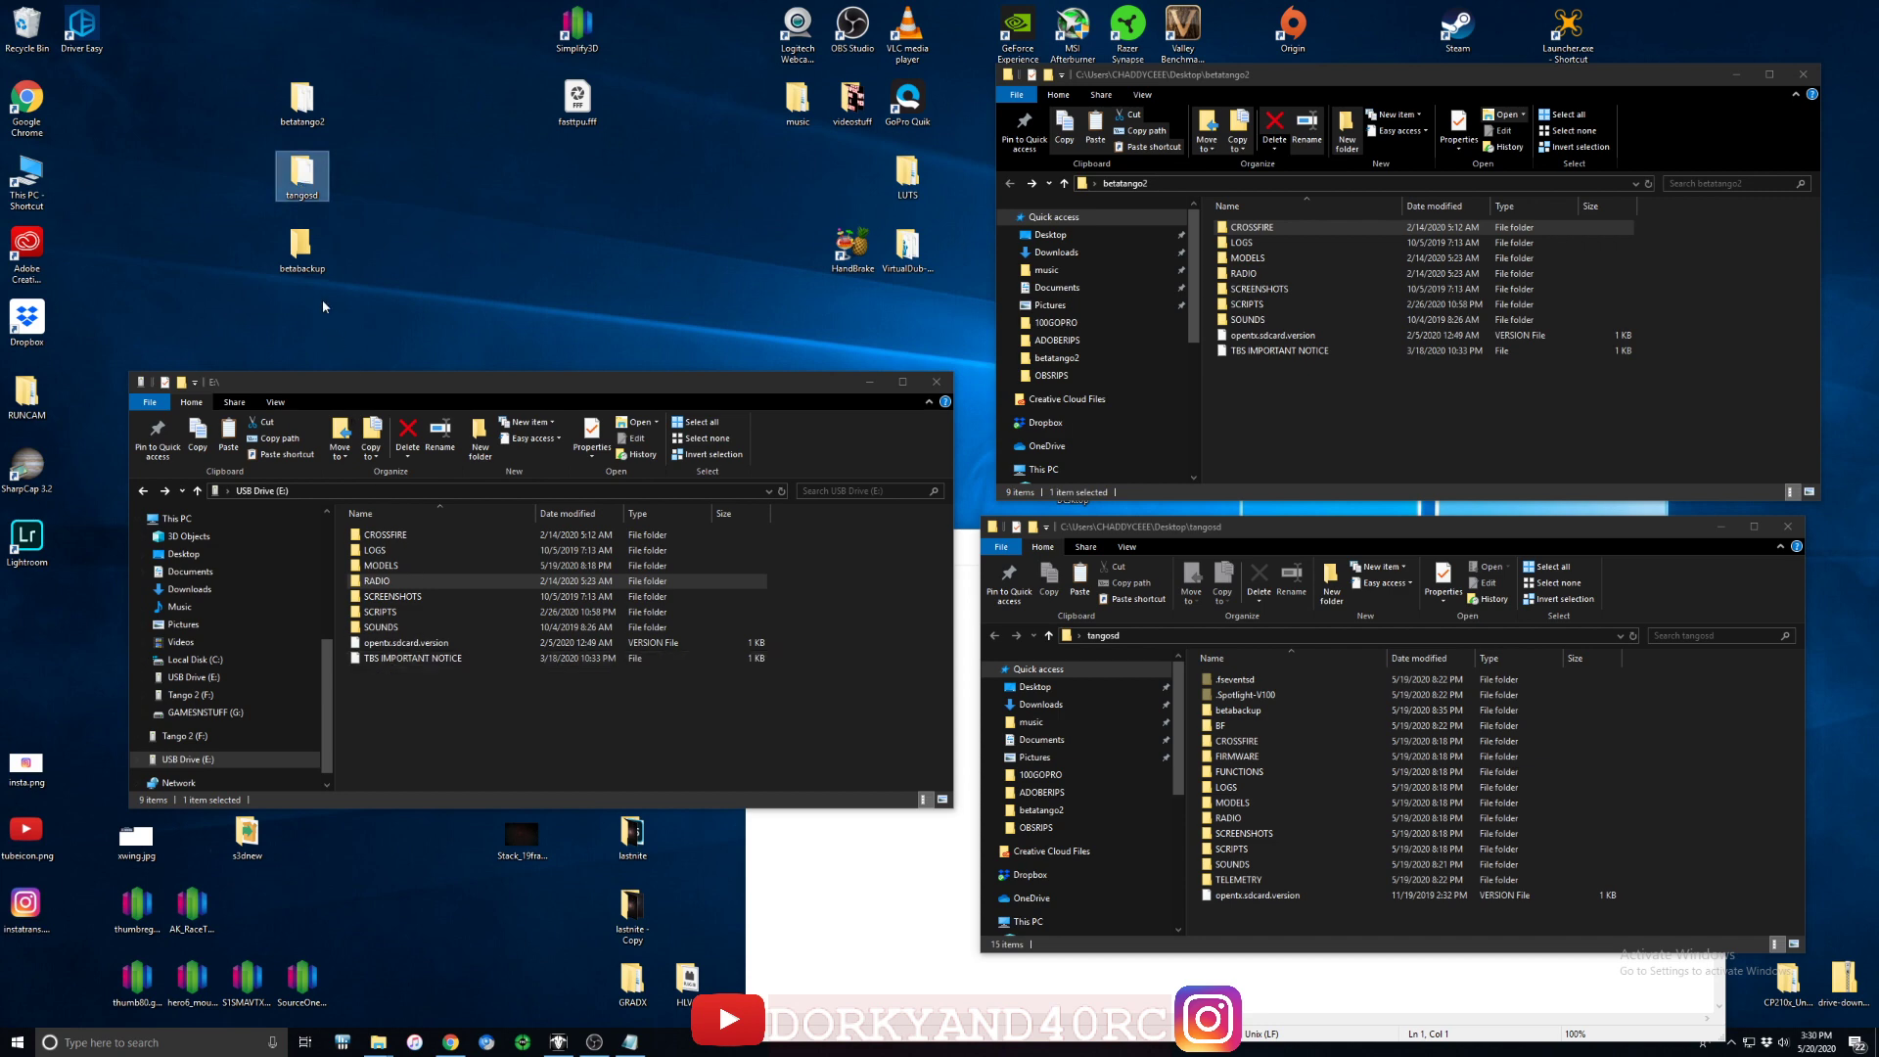
Check the contents of the betabackup folder, and highlight all files and folders on USB Drive (E:) without copying them.
{"action": "left_click", "coordinate": [312, 261]}
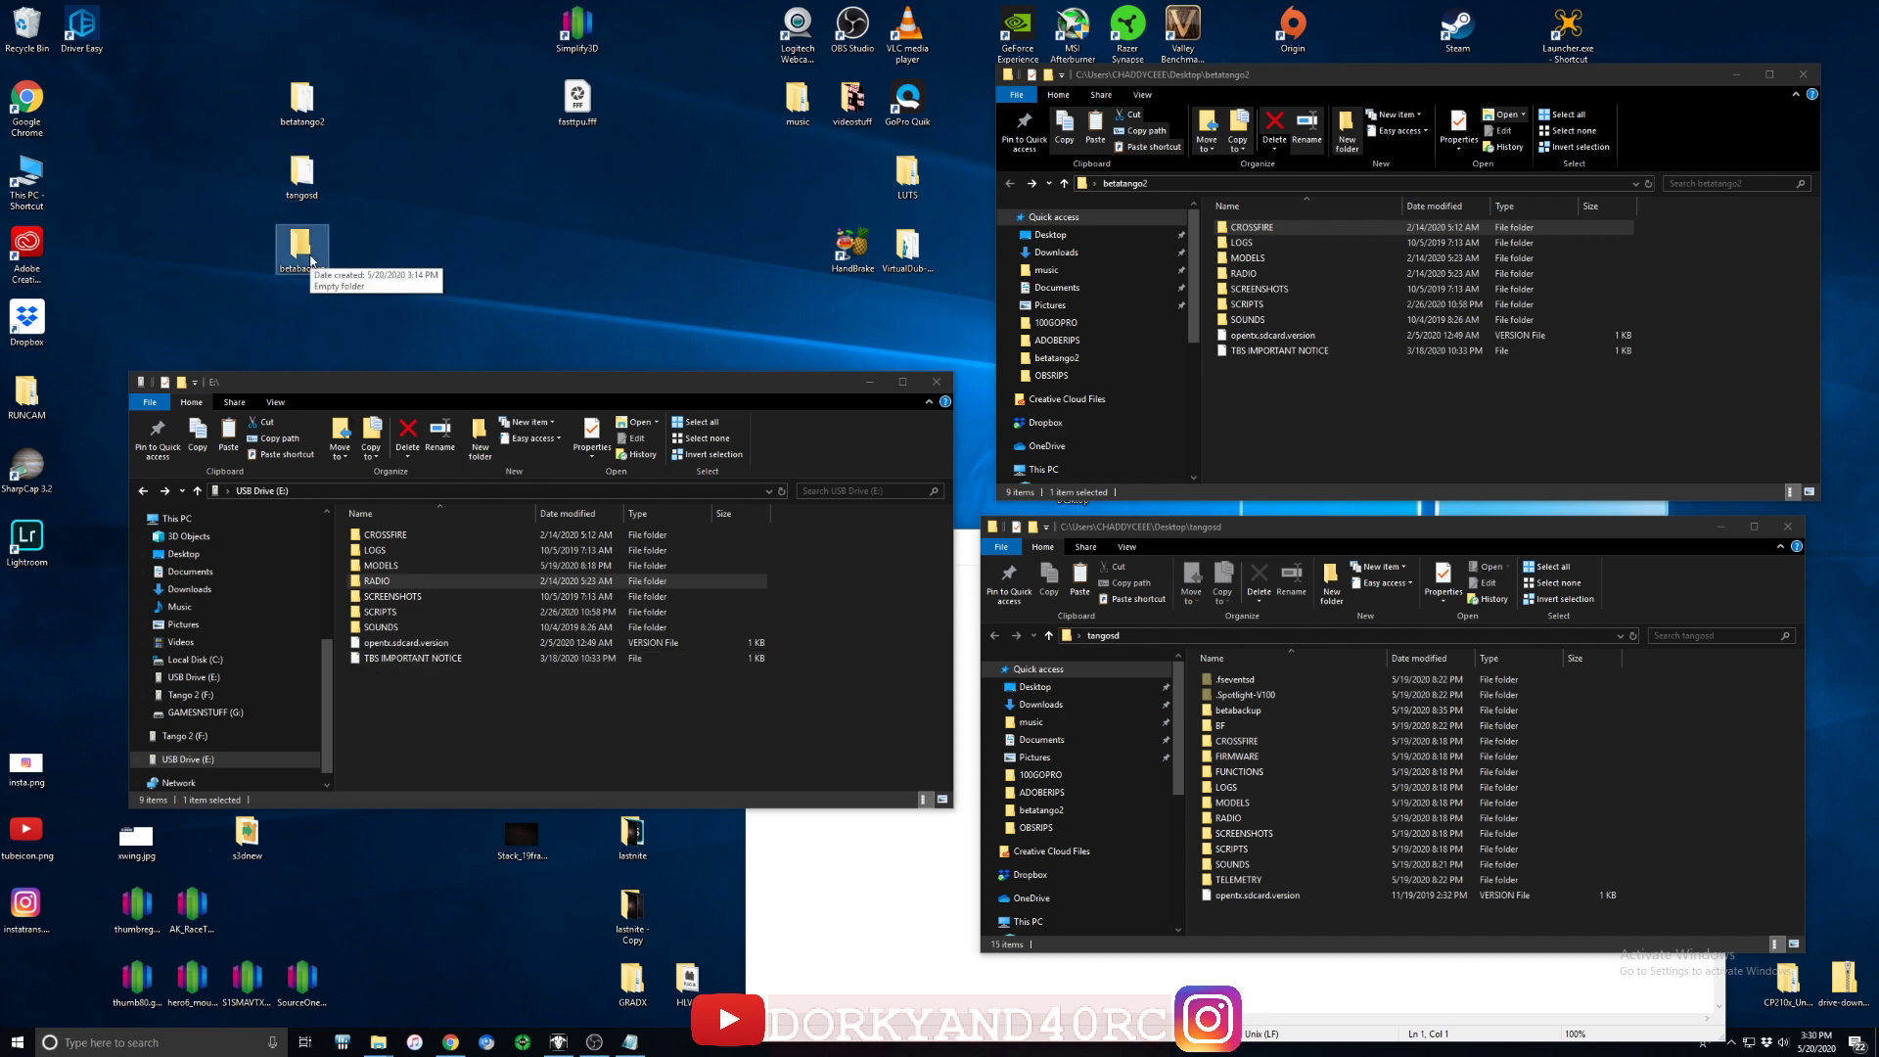
{"action": "double_click", "coordinate": [311, 259]}
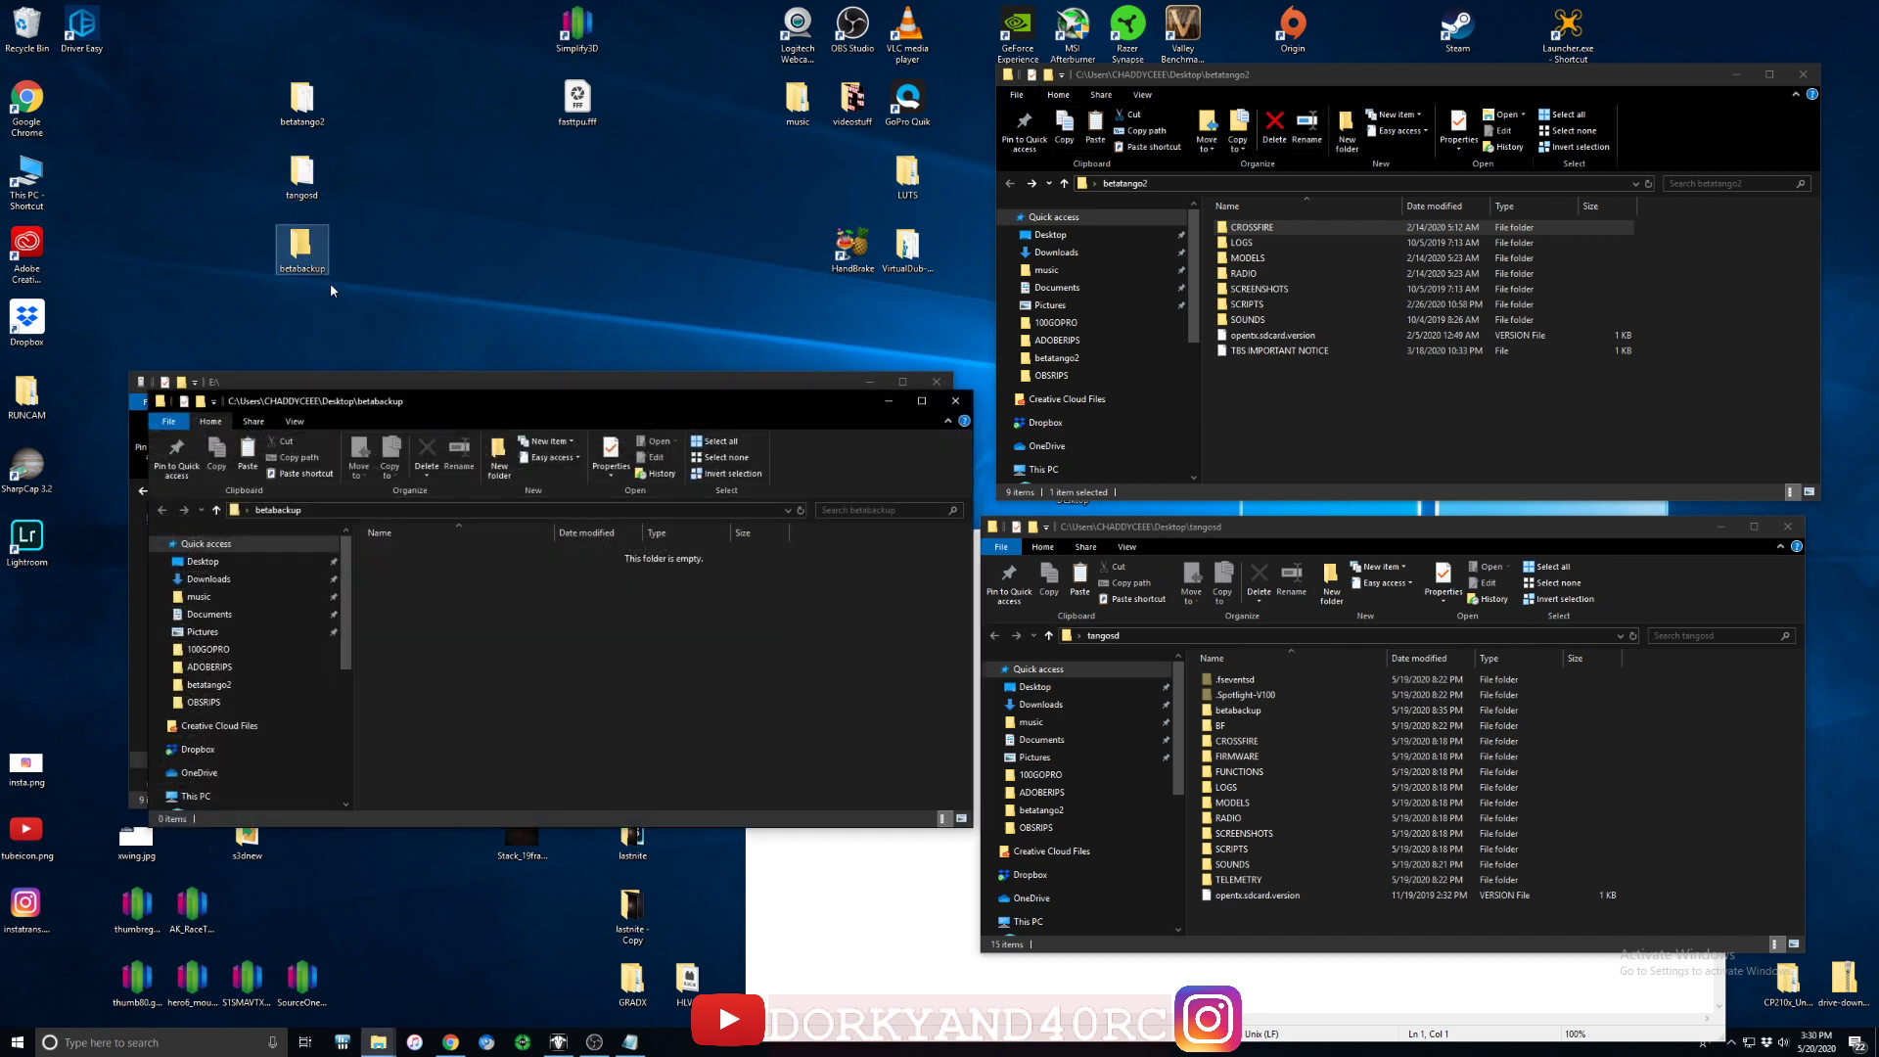
{"action": "left_click", "coordinate": [956, 400]}
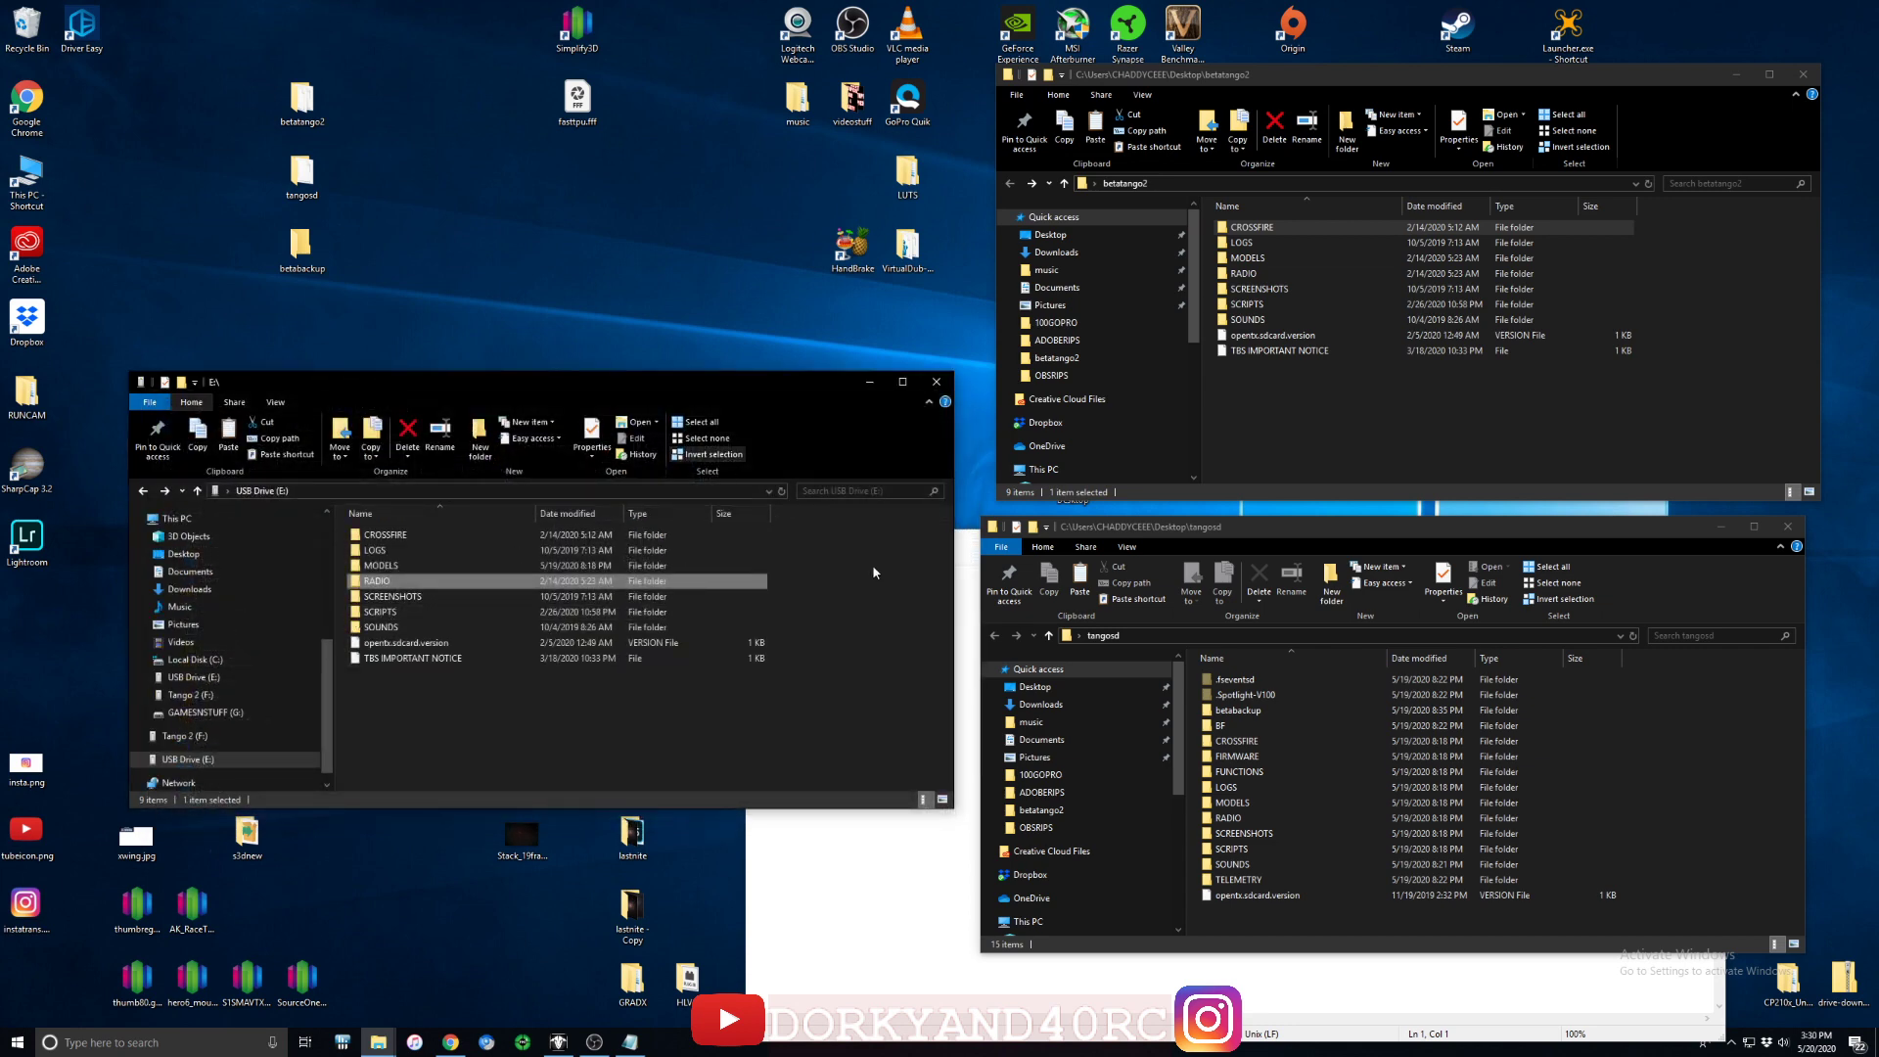
{"action": "left_click_drag", "start_coordinate": [834, 529], "coordinate": [352, 728]}
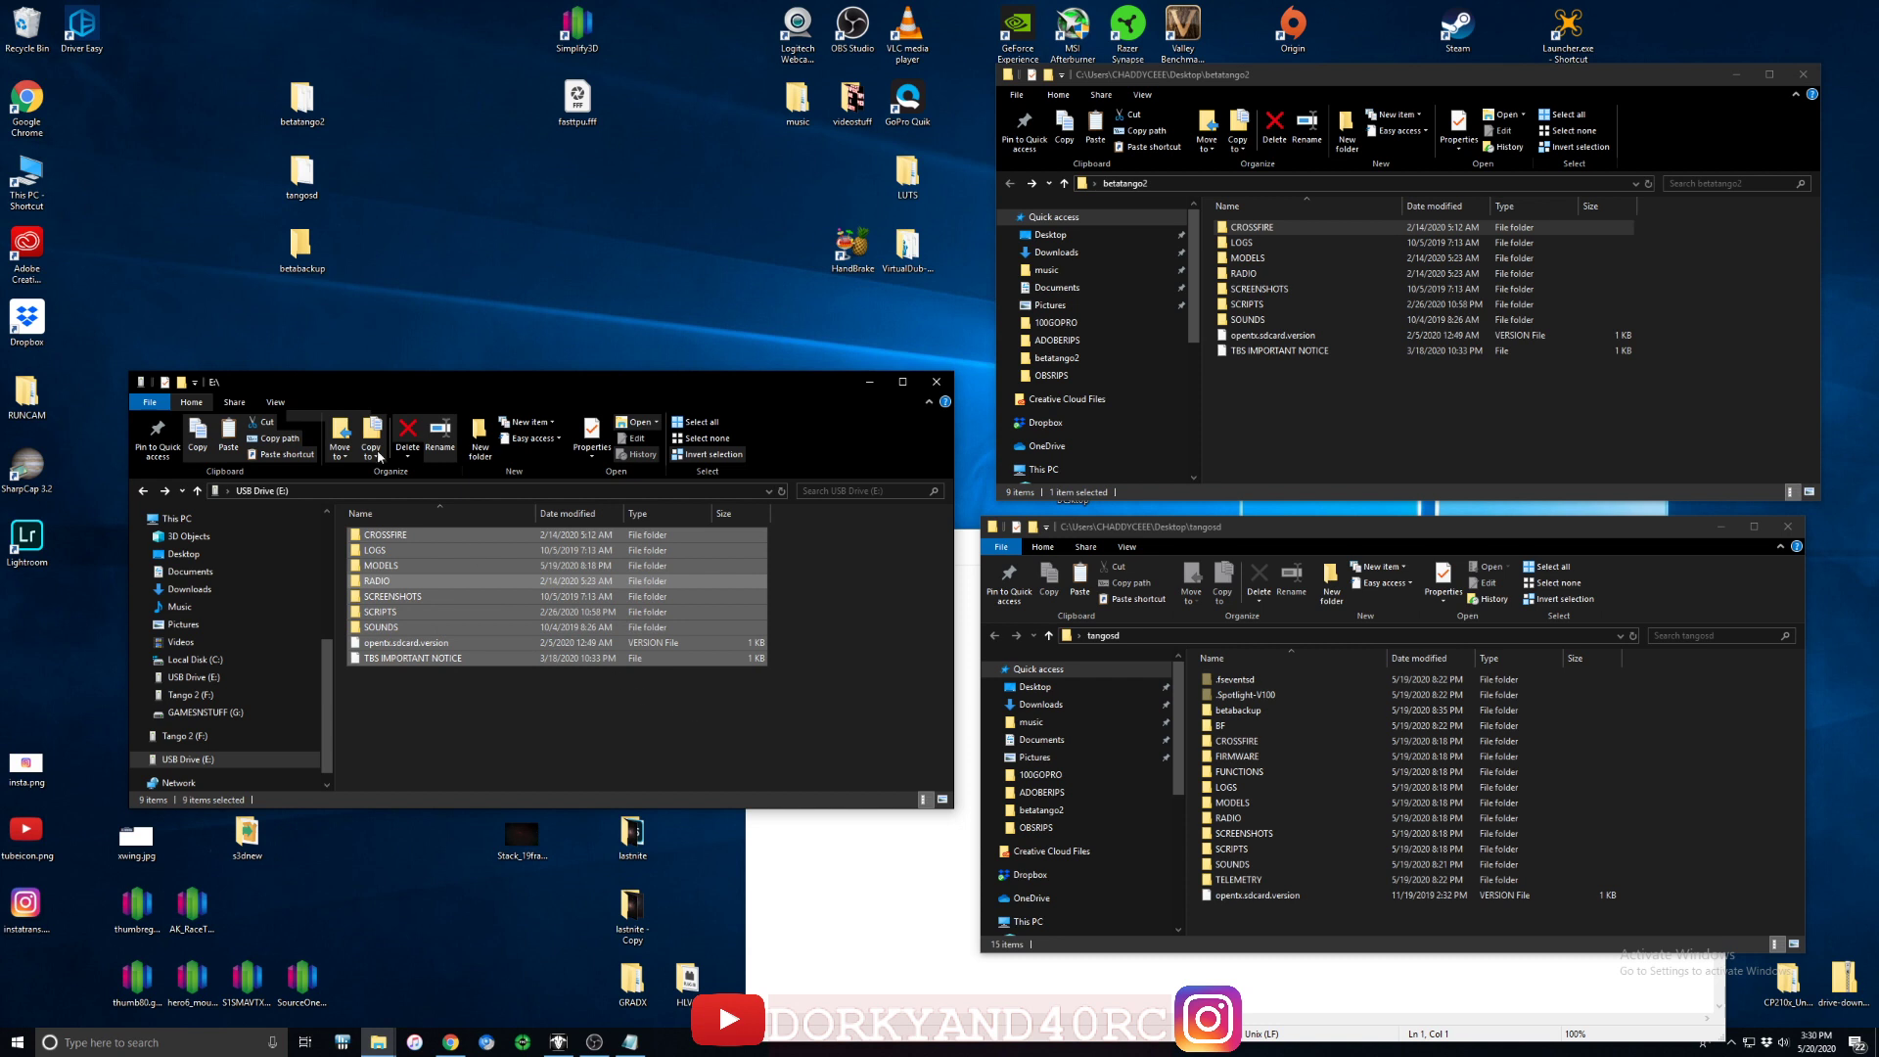
{"action": "left_click", "coordinate": [725, 712]}
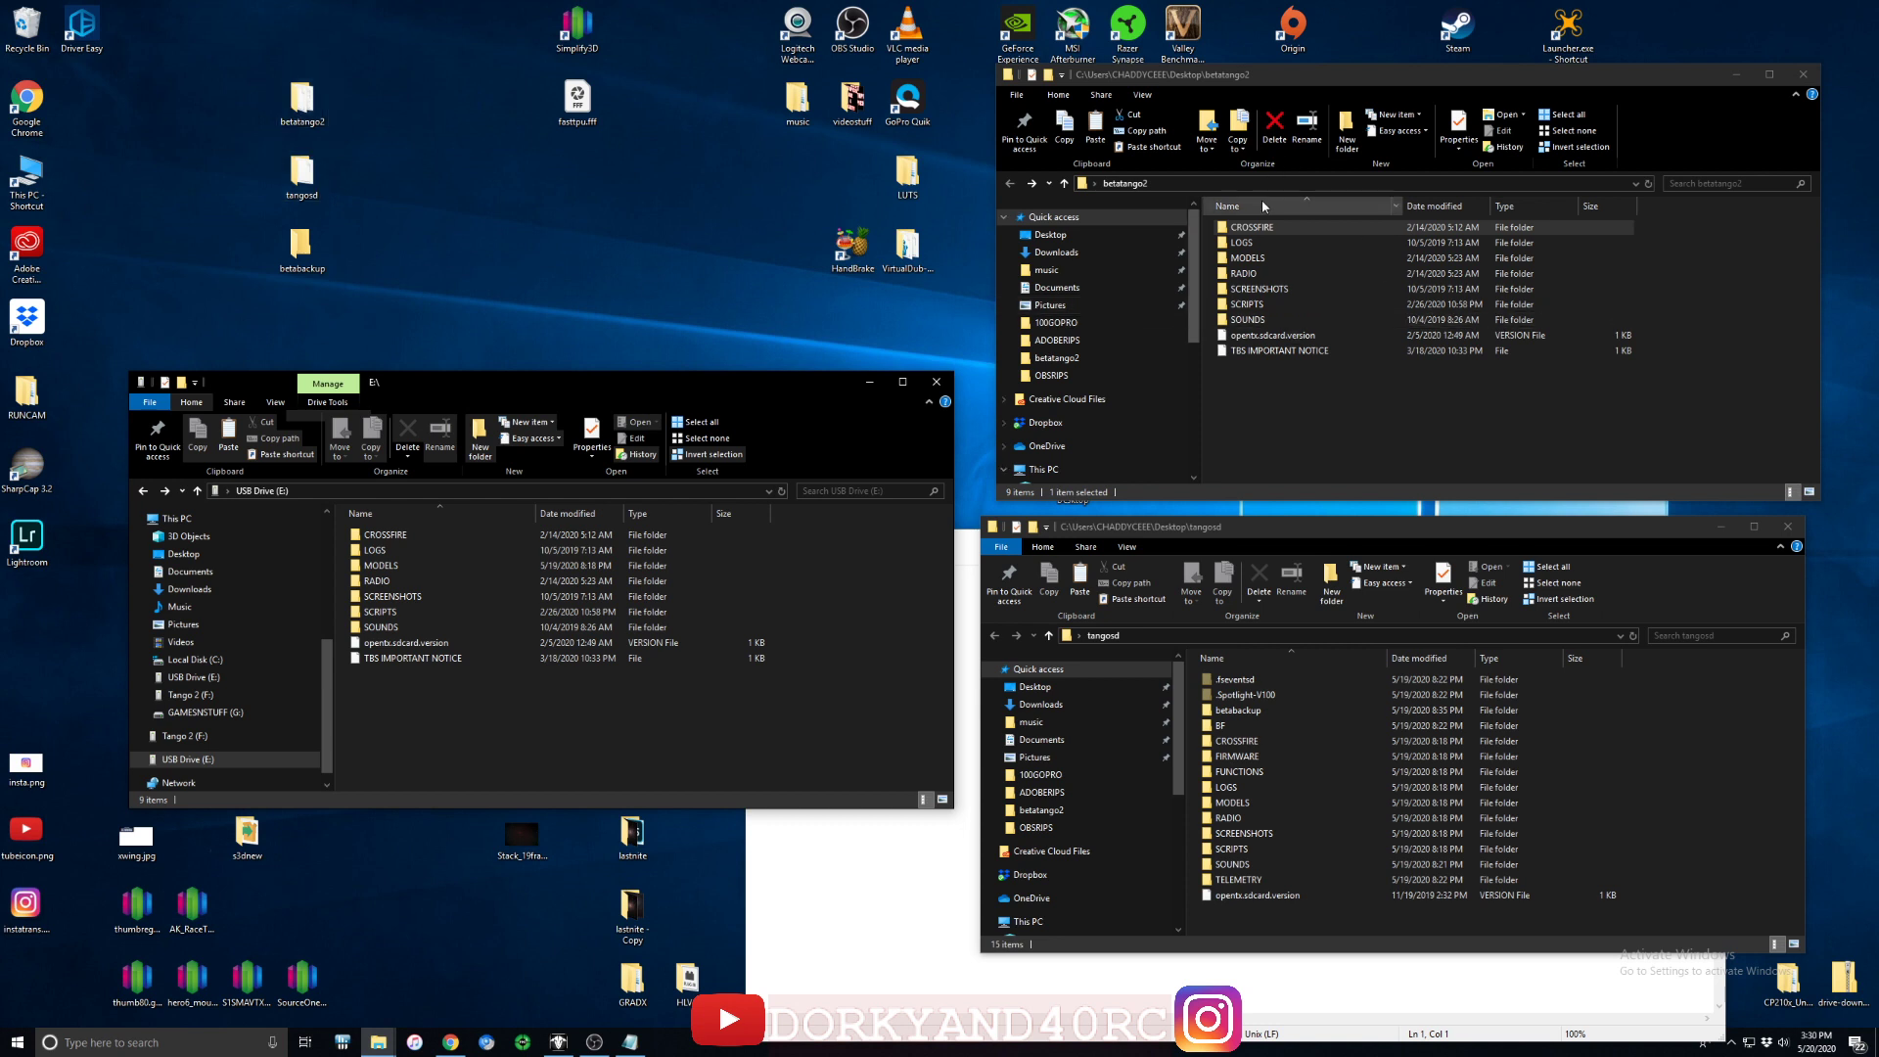
Open the TBS IMPORTANT NOTICE file from betatango2 in Notepad and position it so the folder listings stay readable.
{"action": "double_click", "coordinate": [1335, 350]}
{"action": "left_click", "coordinate": [948, 443]}
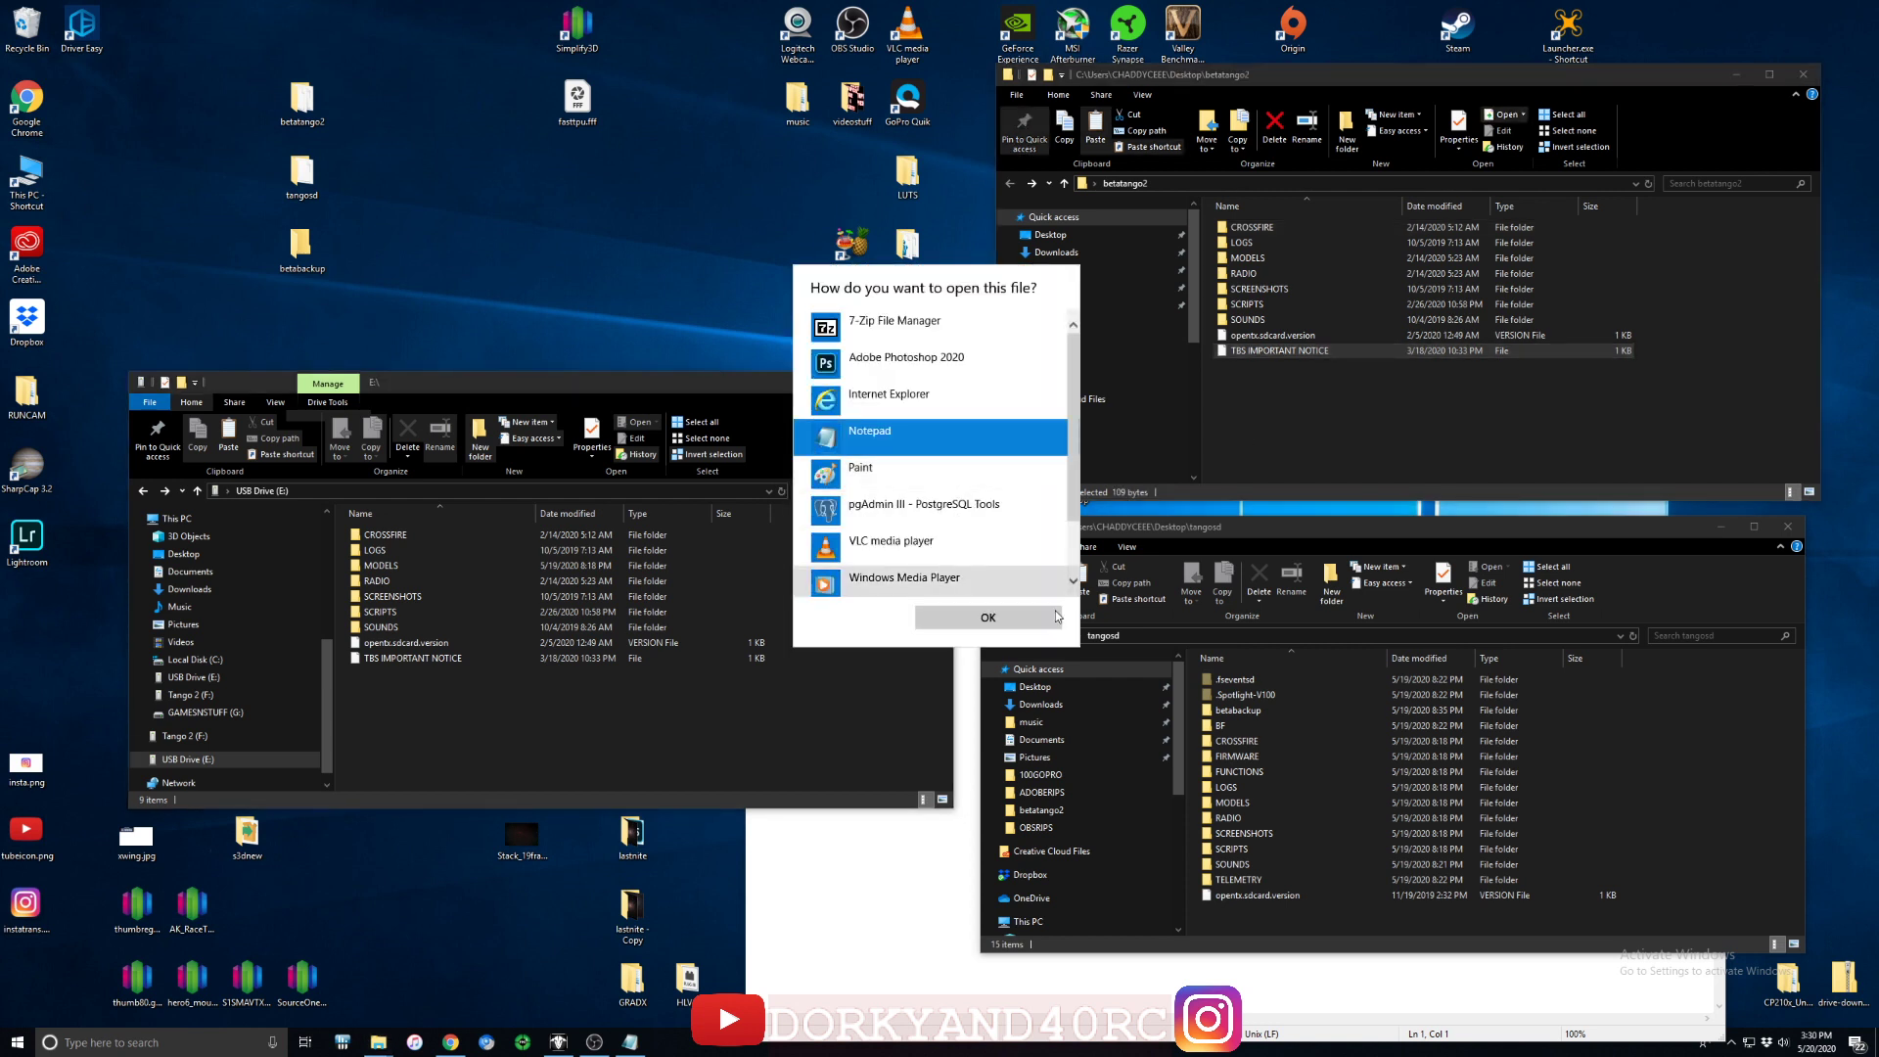
{"action": "left_click", "coordinate": [1008, 616]}
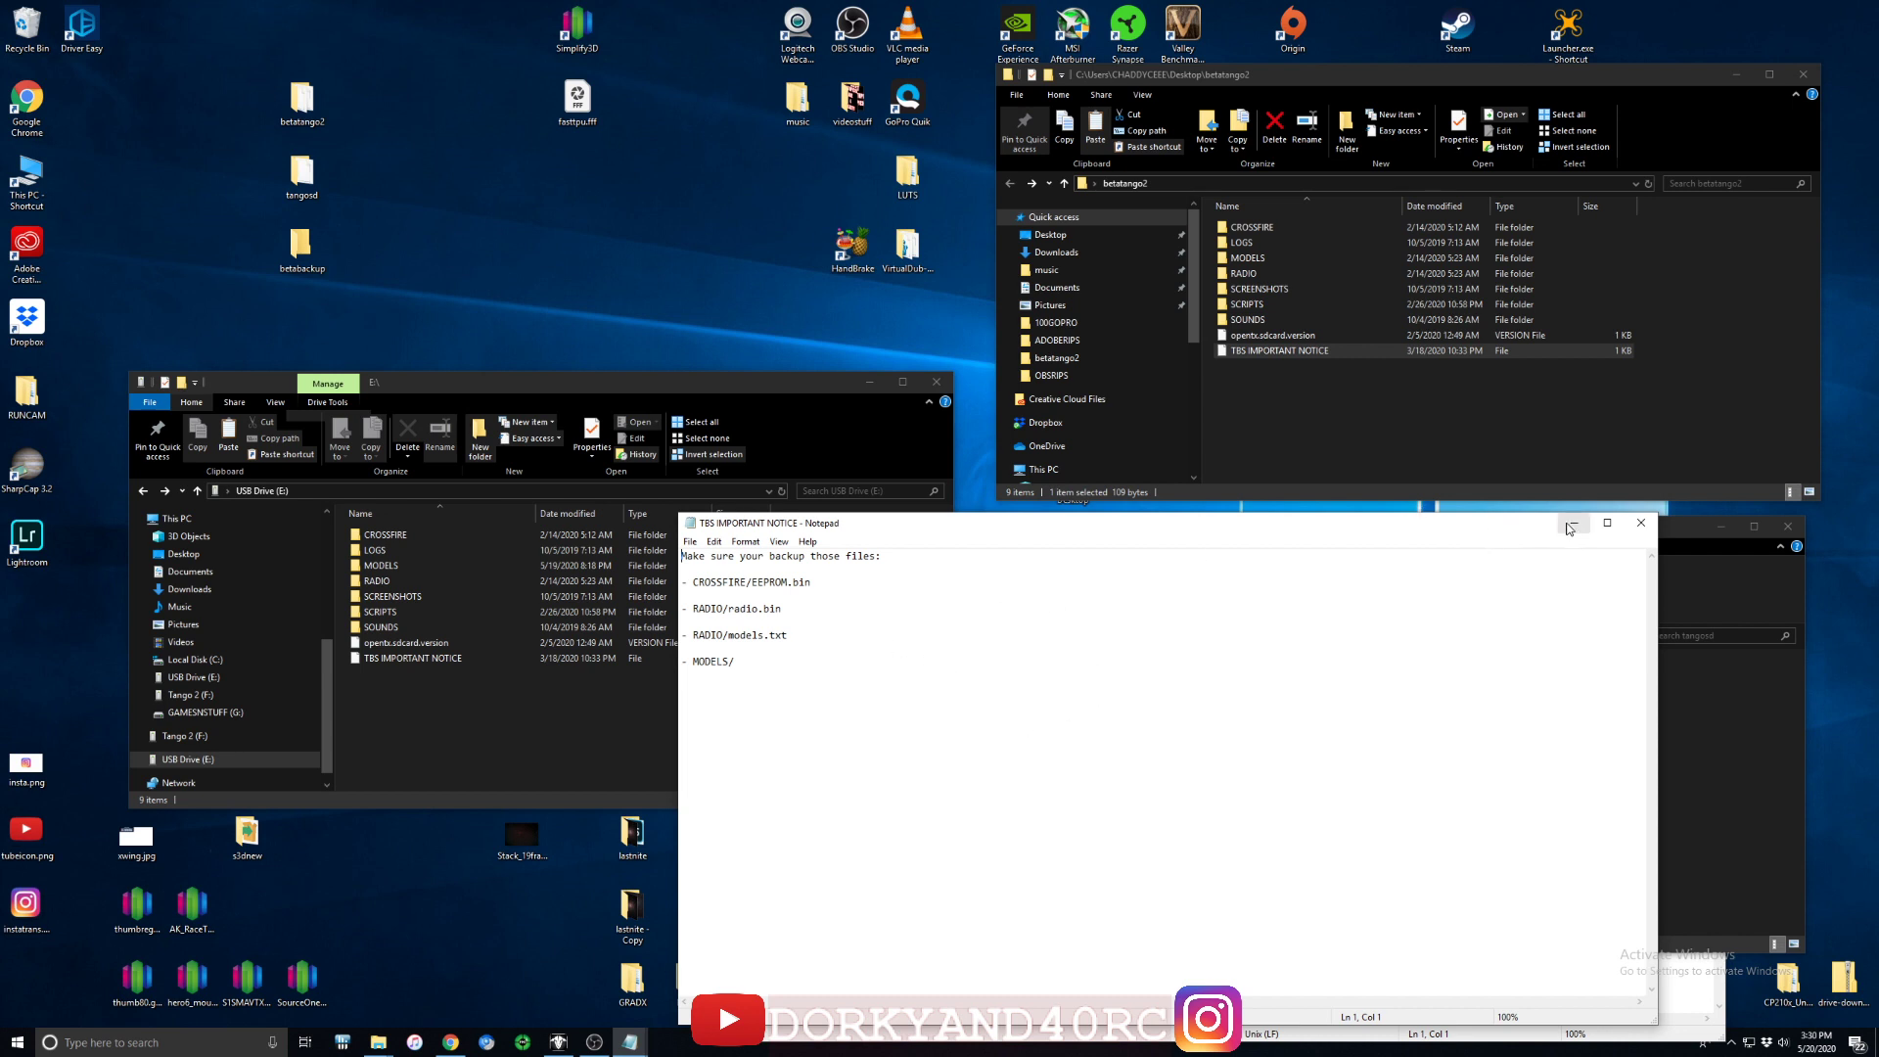
{"action": "left_click_drag", "start_coordinate": [1494, 530], "coordinate": [1657, 827]}
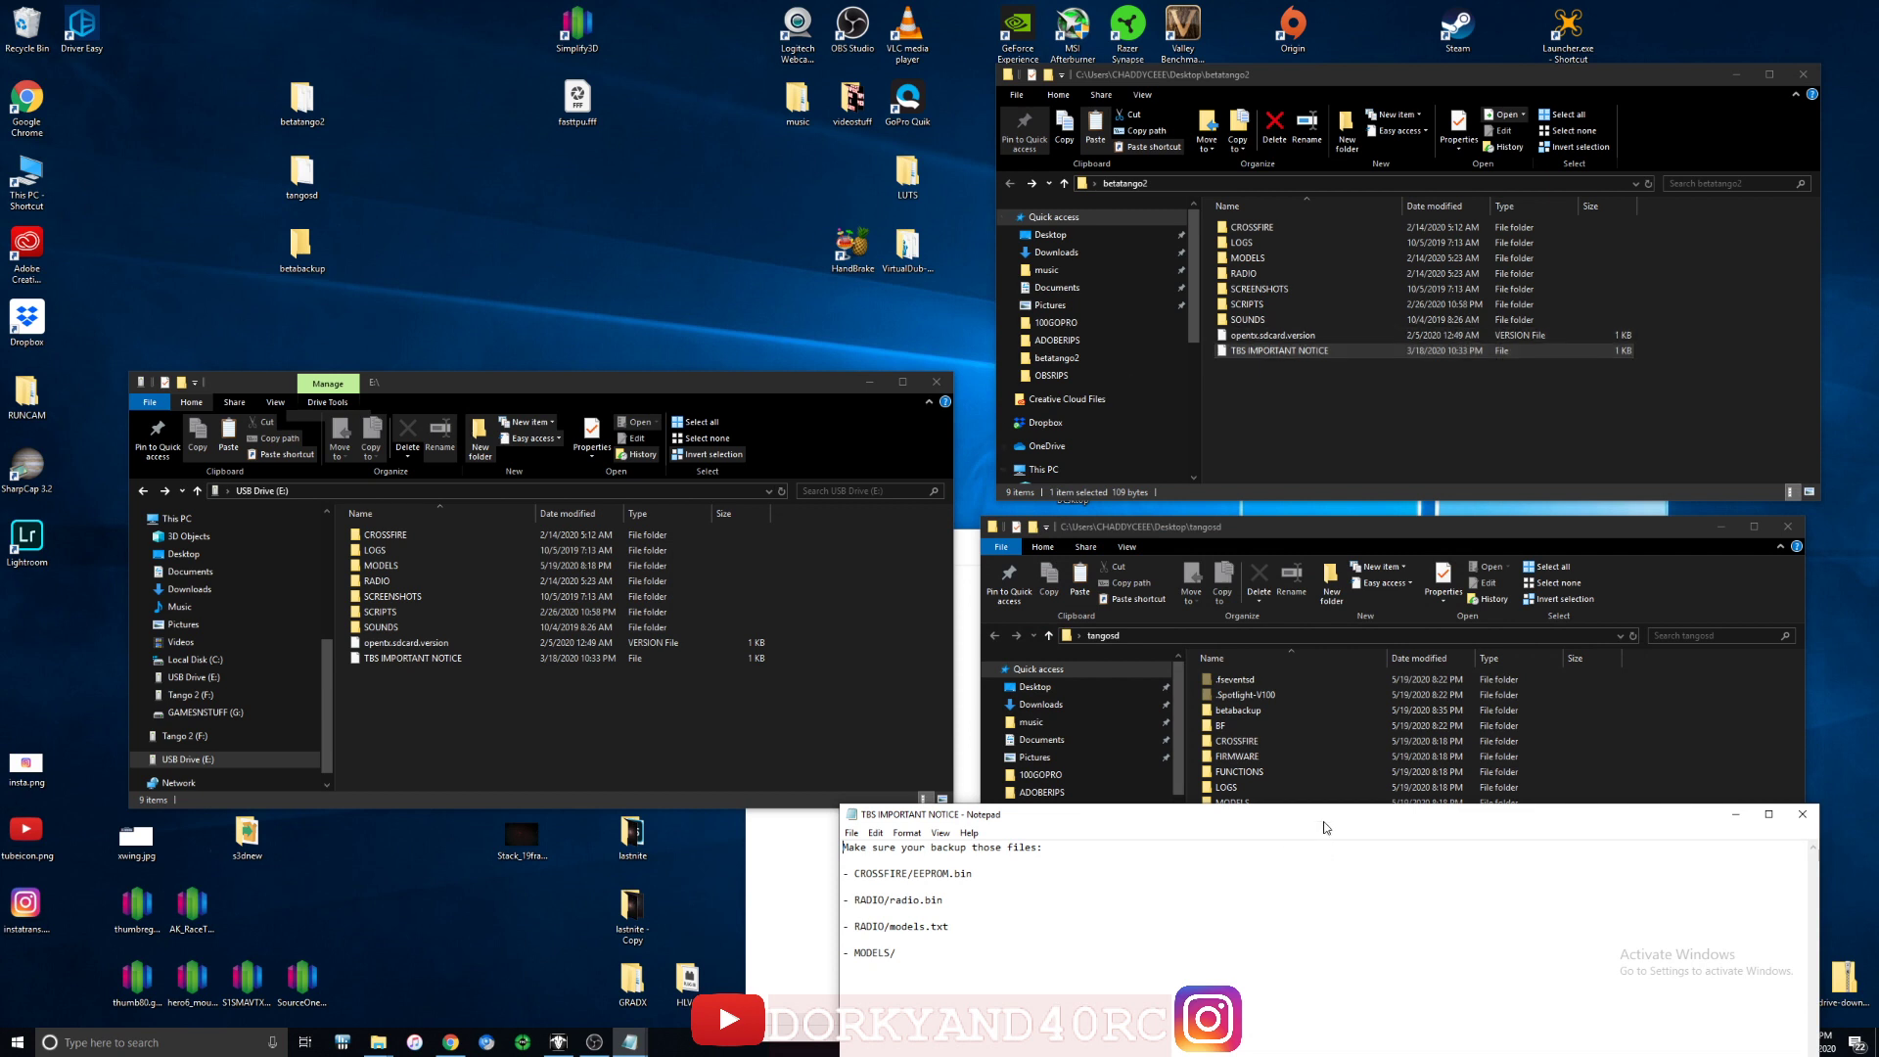
Compare the CROSSFIRE folders of betatango2 and USB Drive (E:), locating EEPROM.bin on the drive.
{"action": "double_click", "coordinate": [1288, 225]}
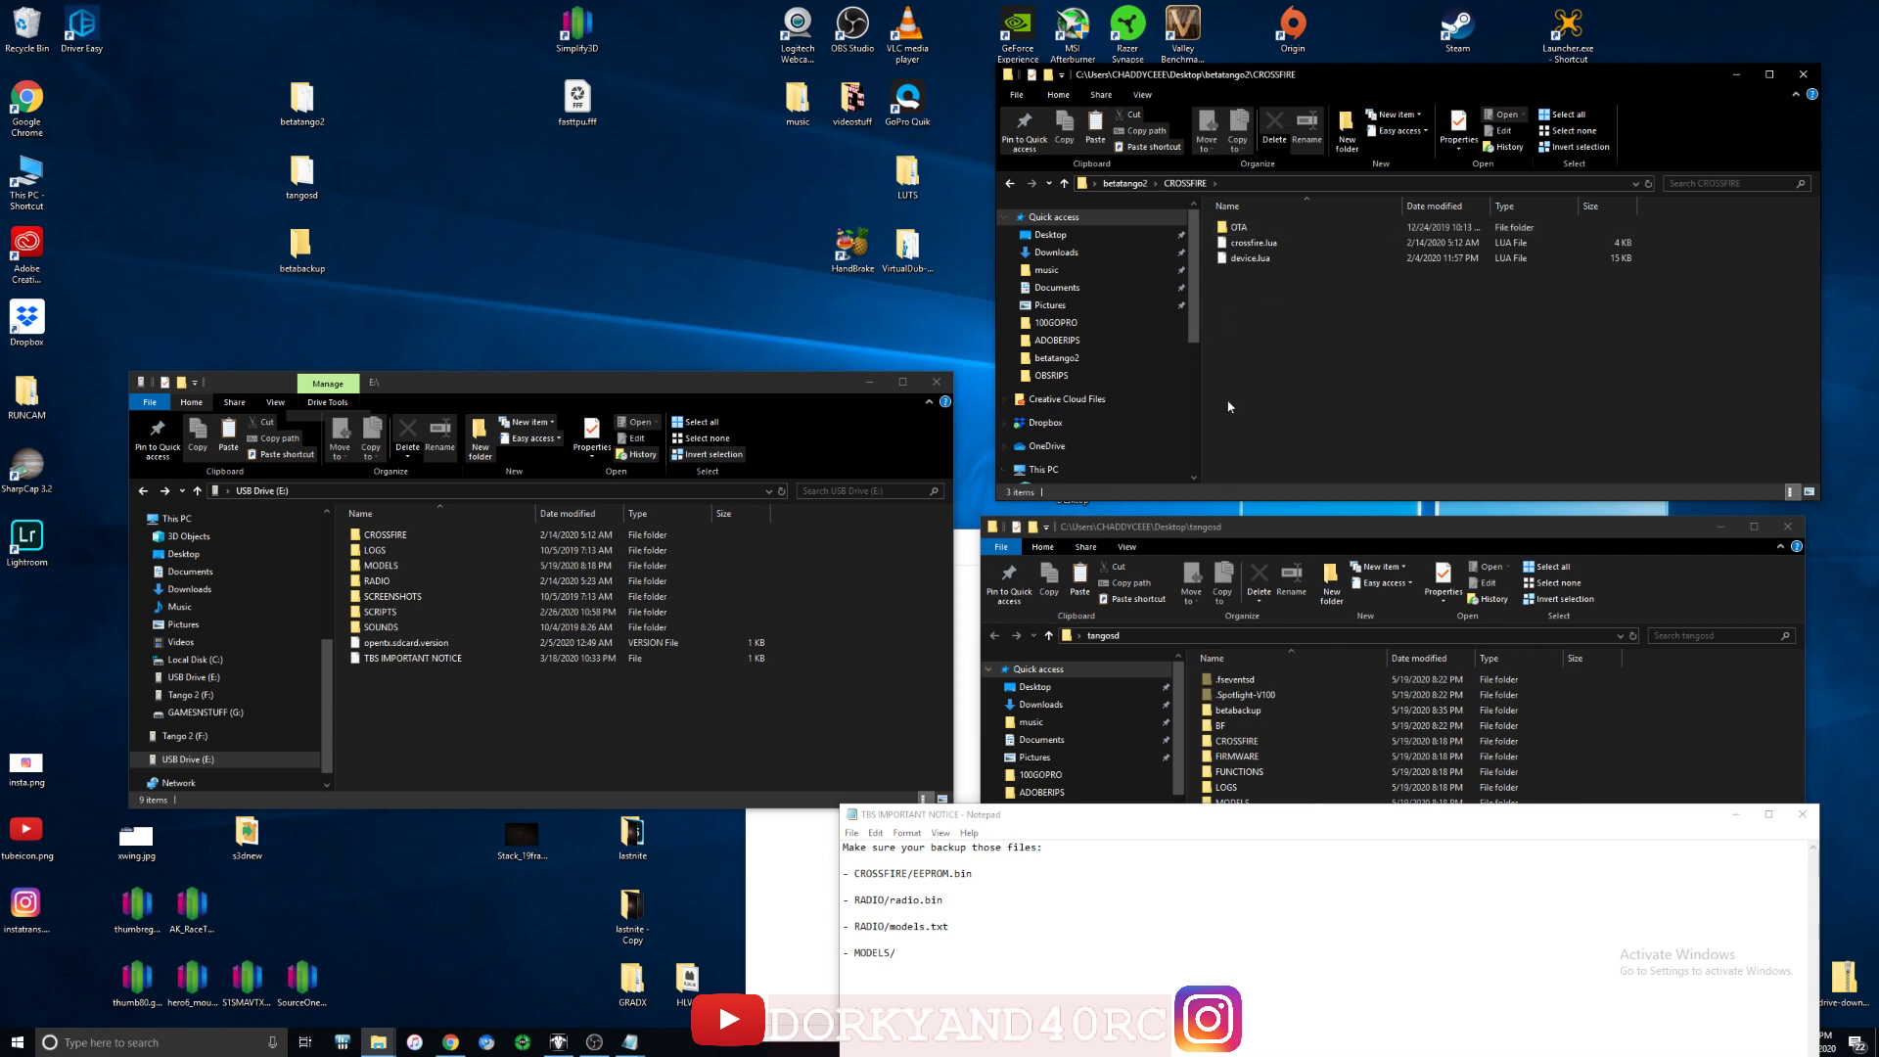
{"action": "left_click", "coordinate": [512, 532]}
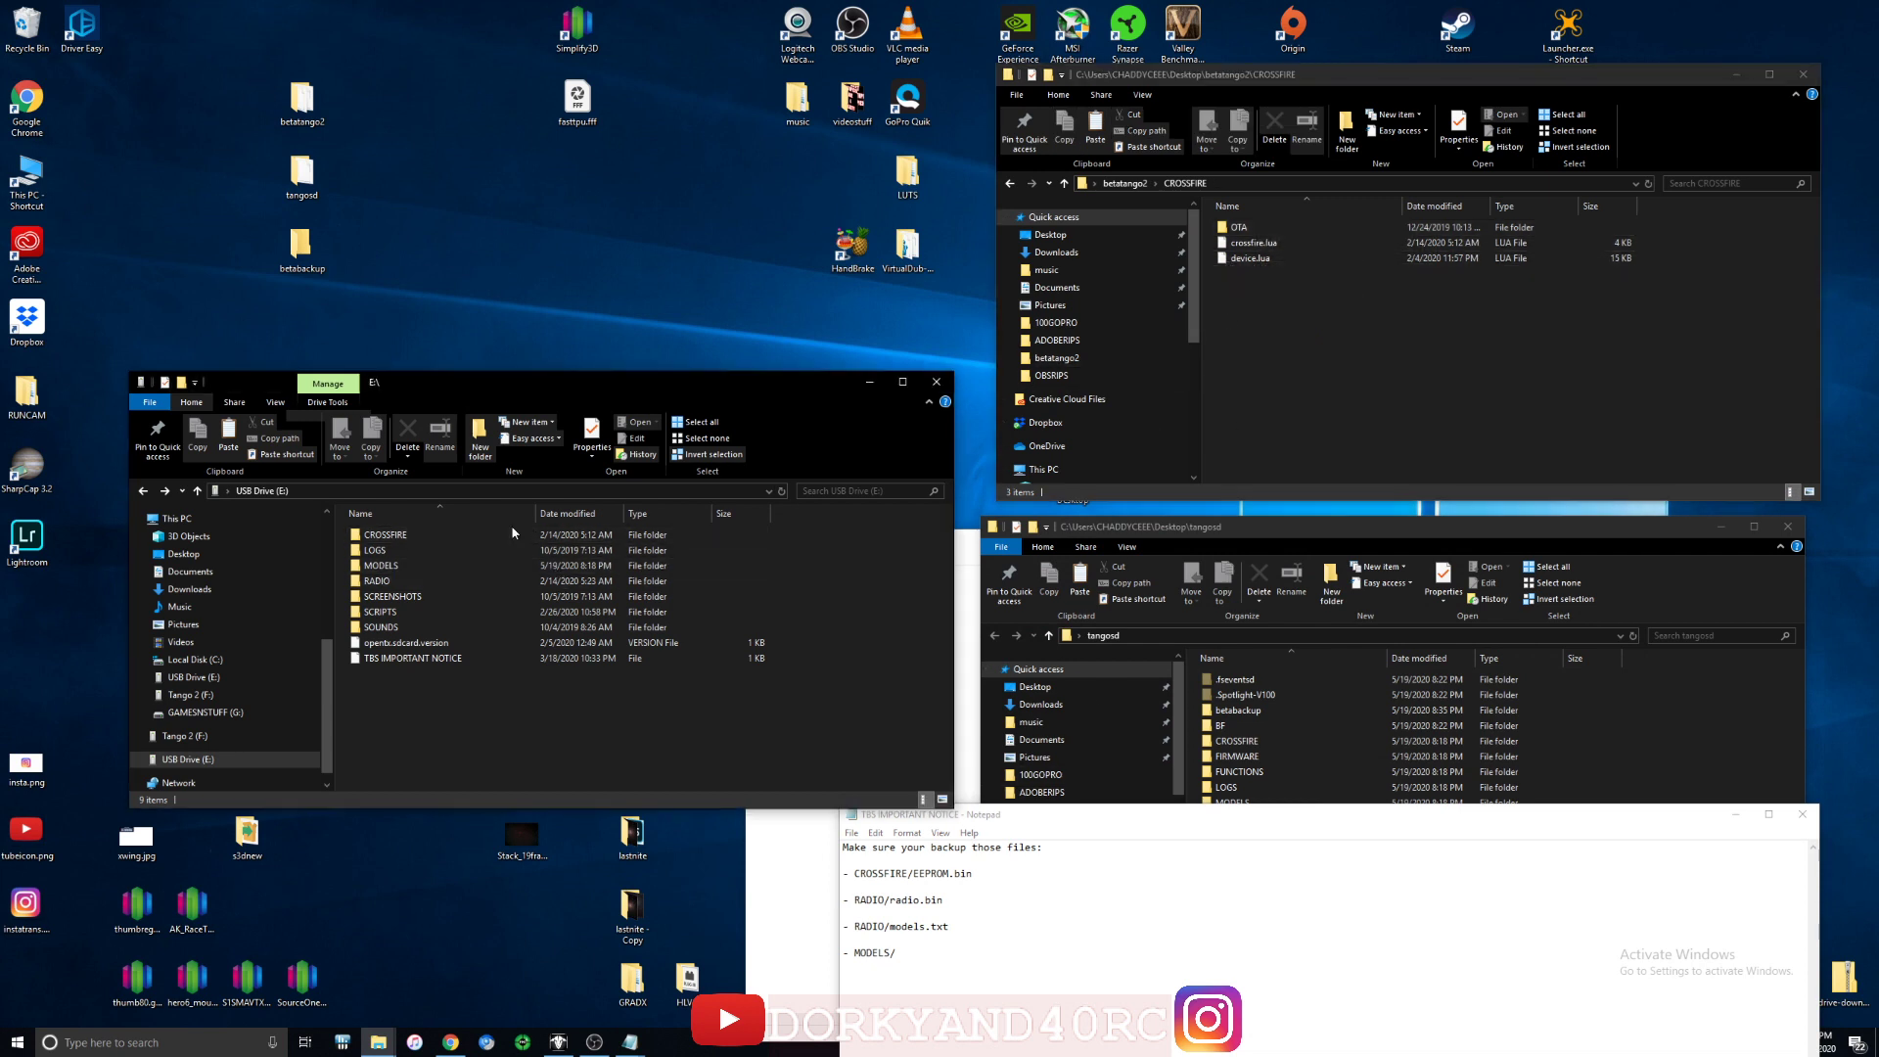
{"action": "double_click", "coordinate": [491, 538]}
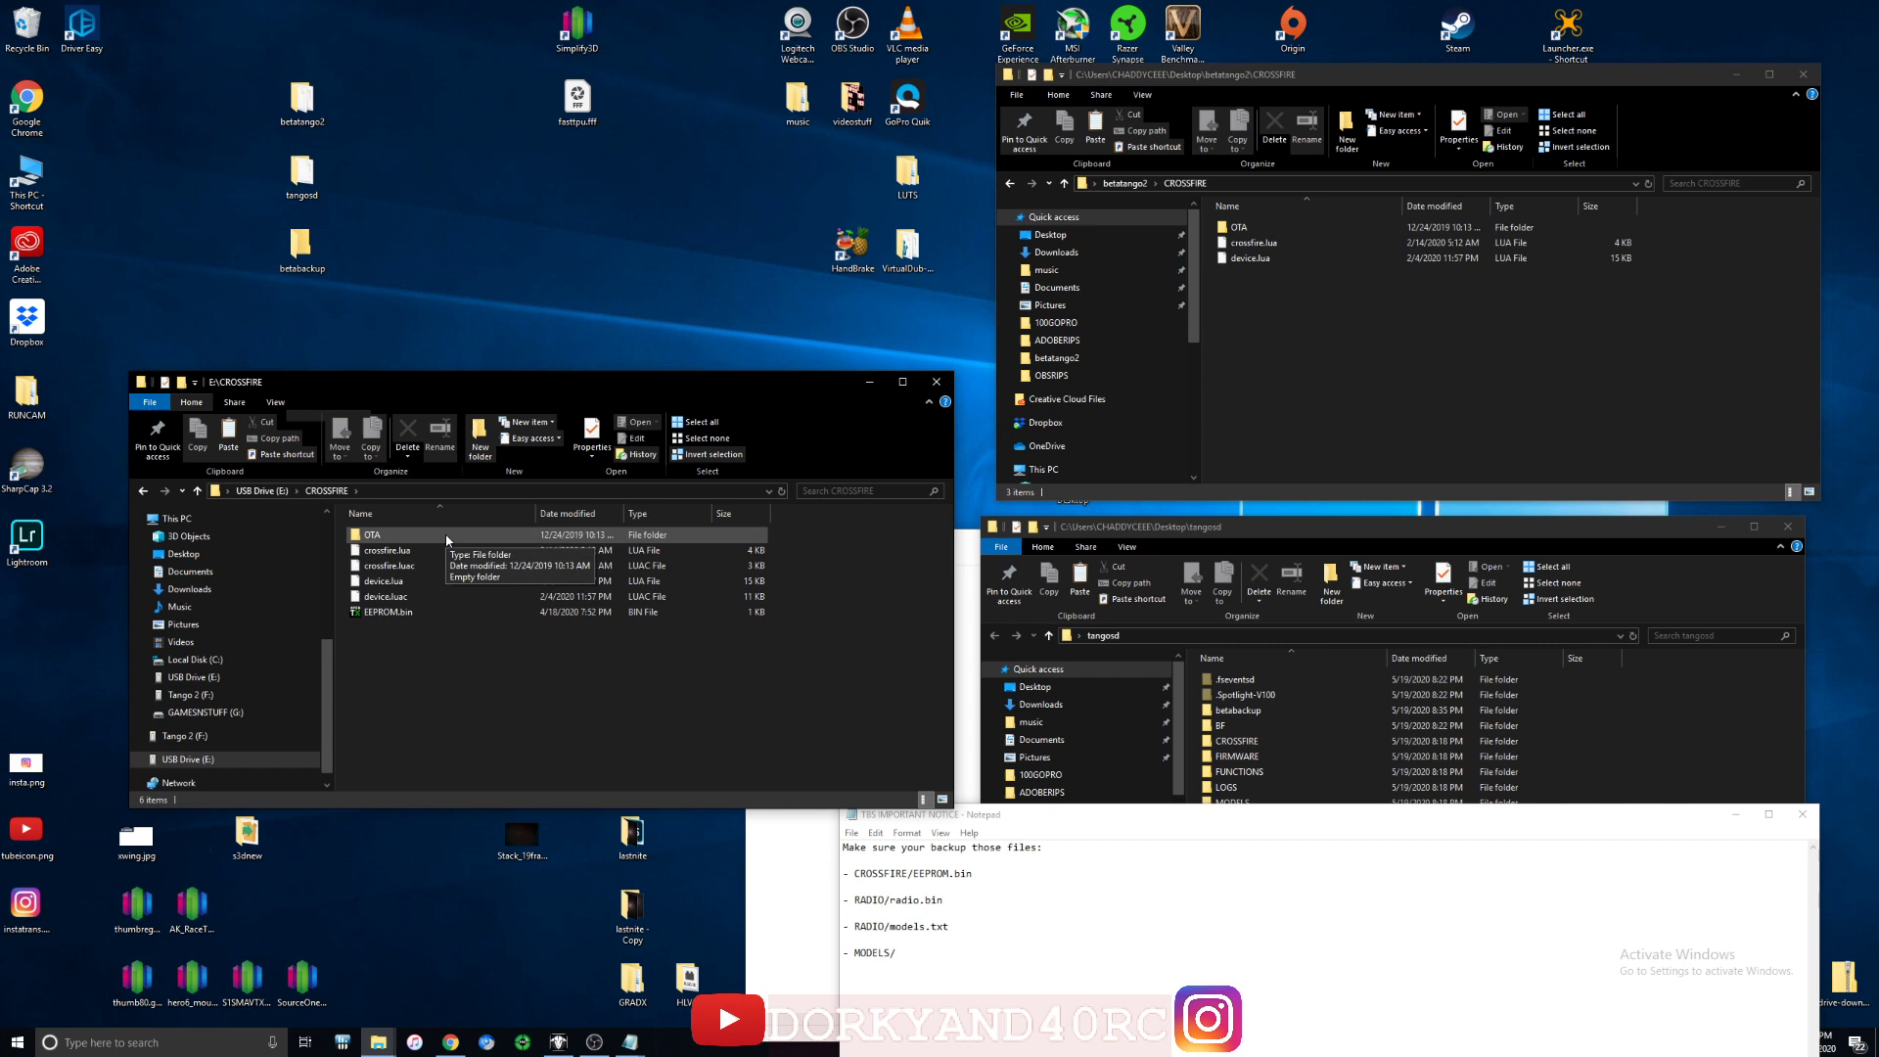
{"action": "left_click", "coordinate": [411, 617]}
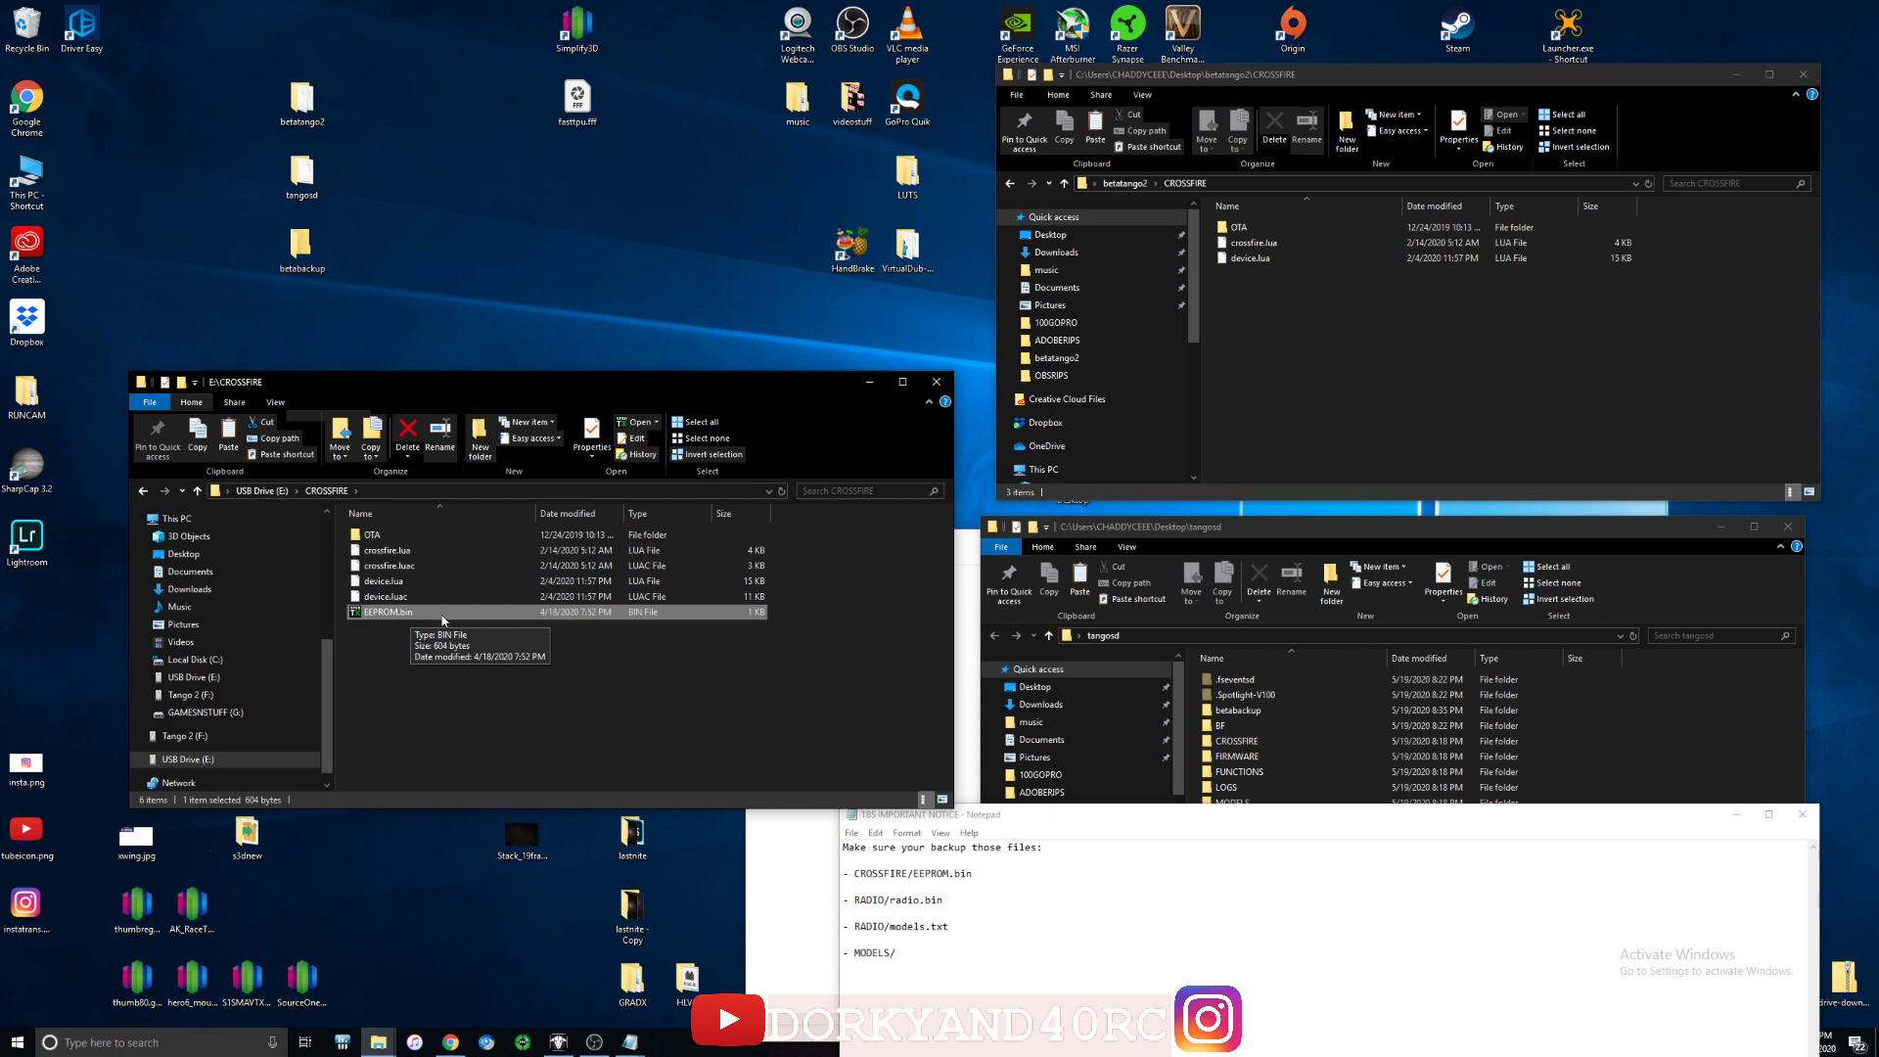
{"action": "left_click", "coordinate": [144, 491]}
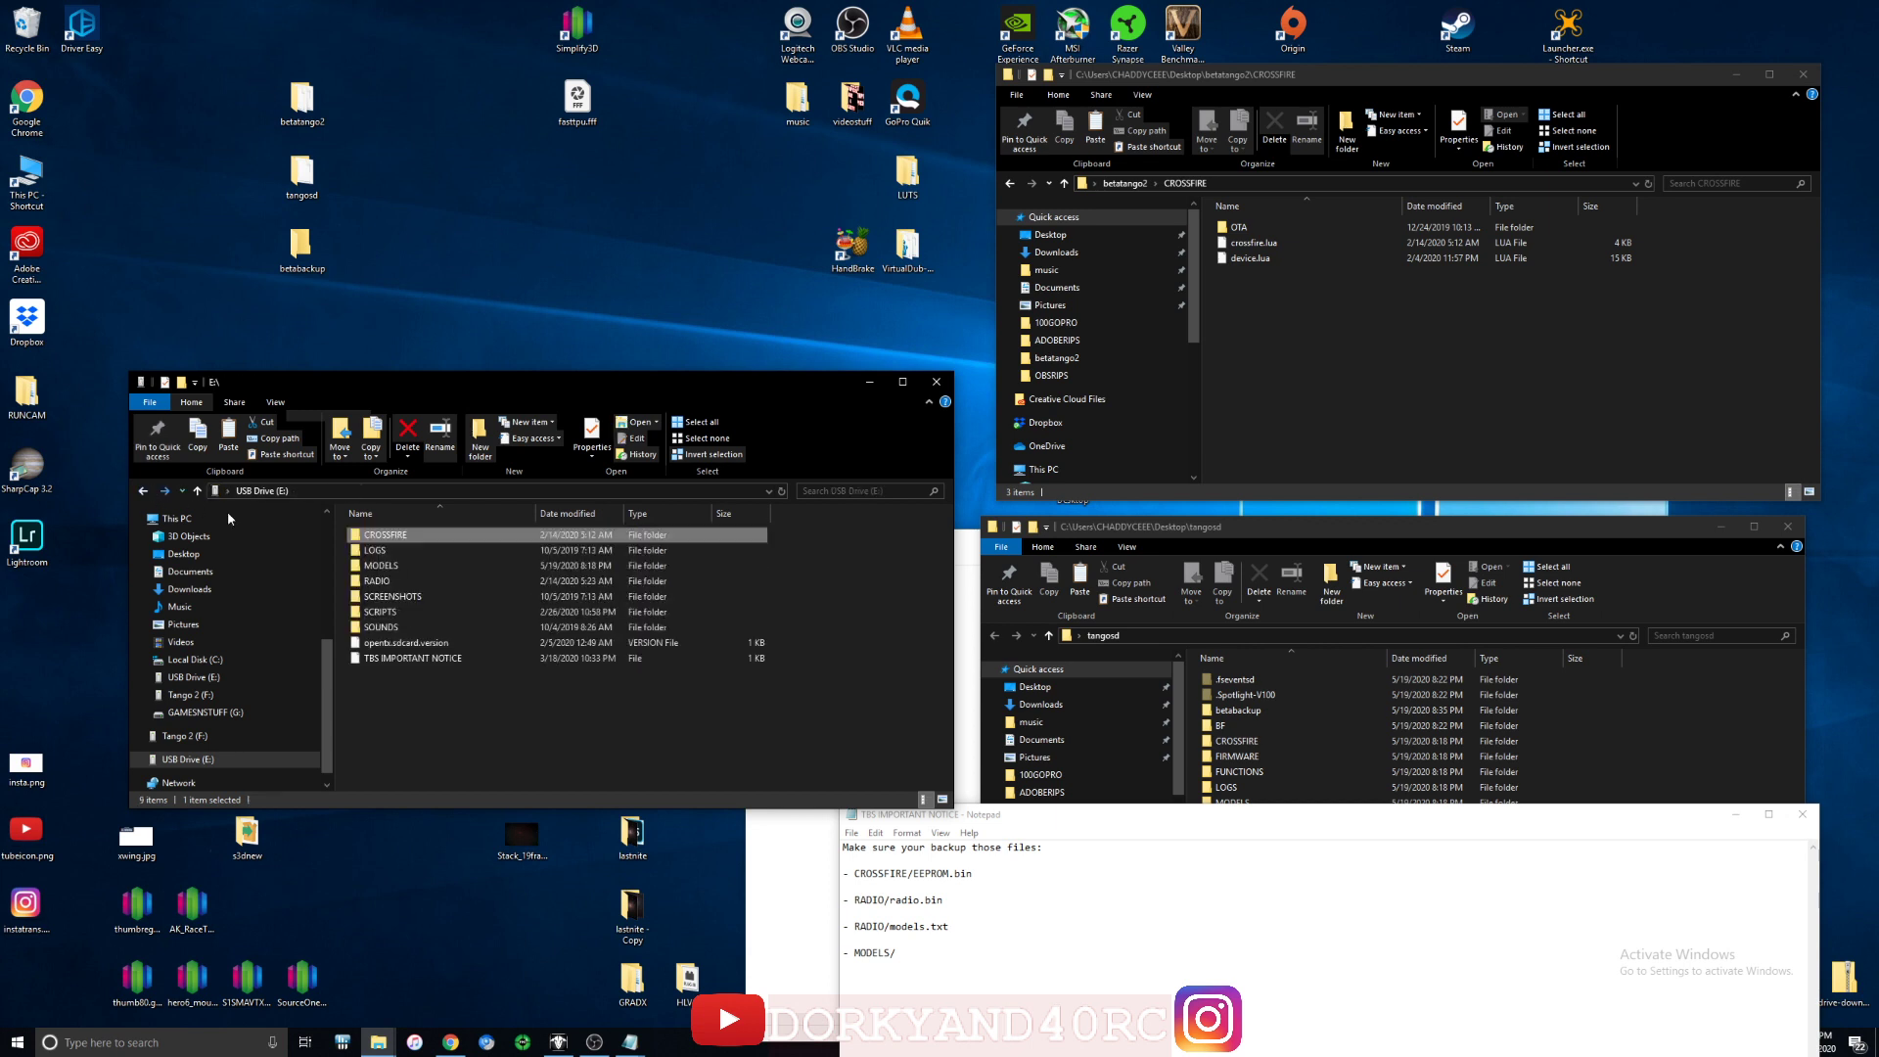
Compare the MODELS folders of USB Drive (E:) and betatango2, and return betatango2 to its top level.
{"action": "double_click", "coordinate": [382, 565]}
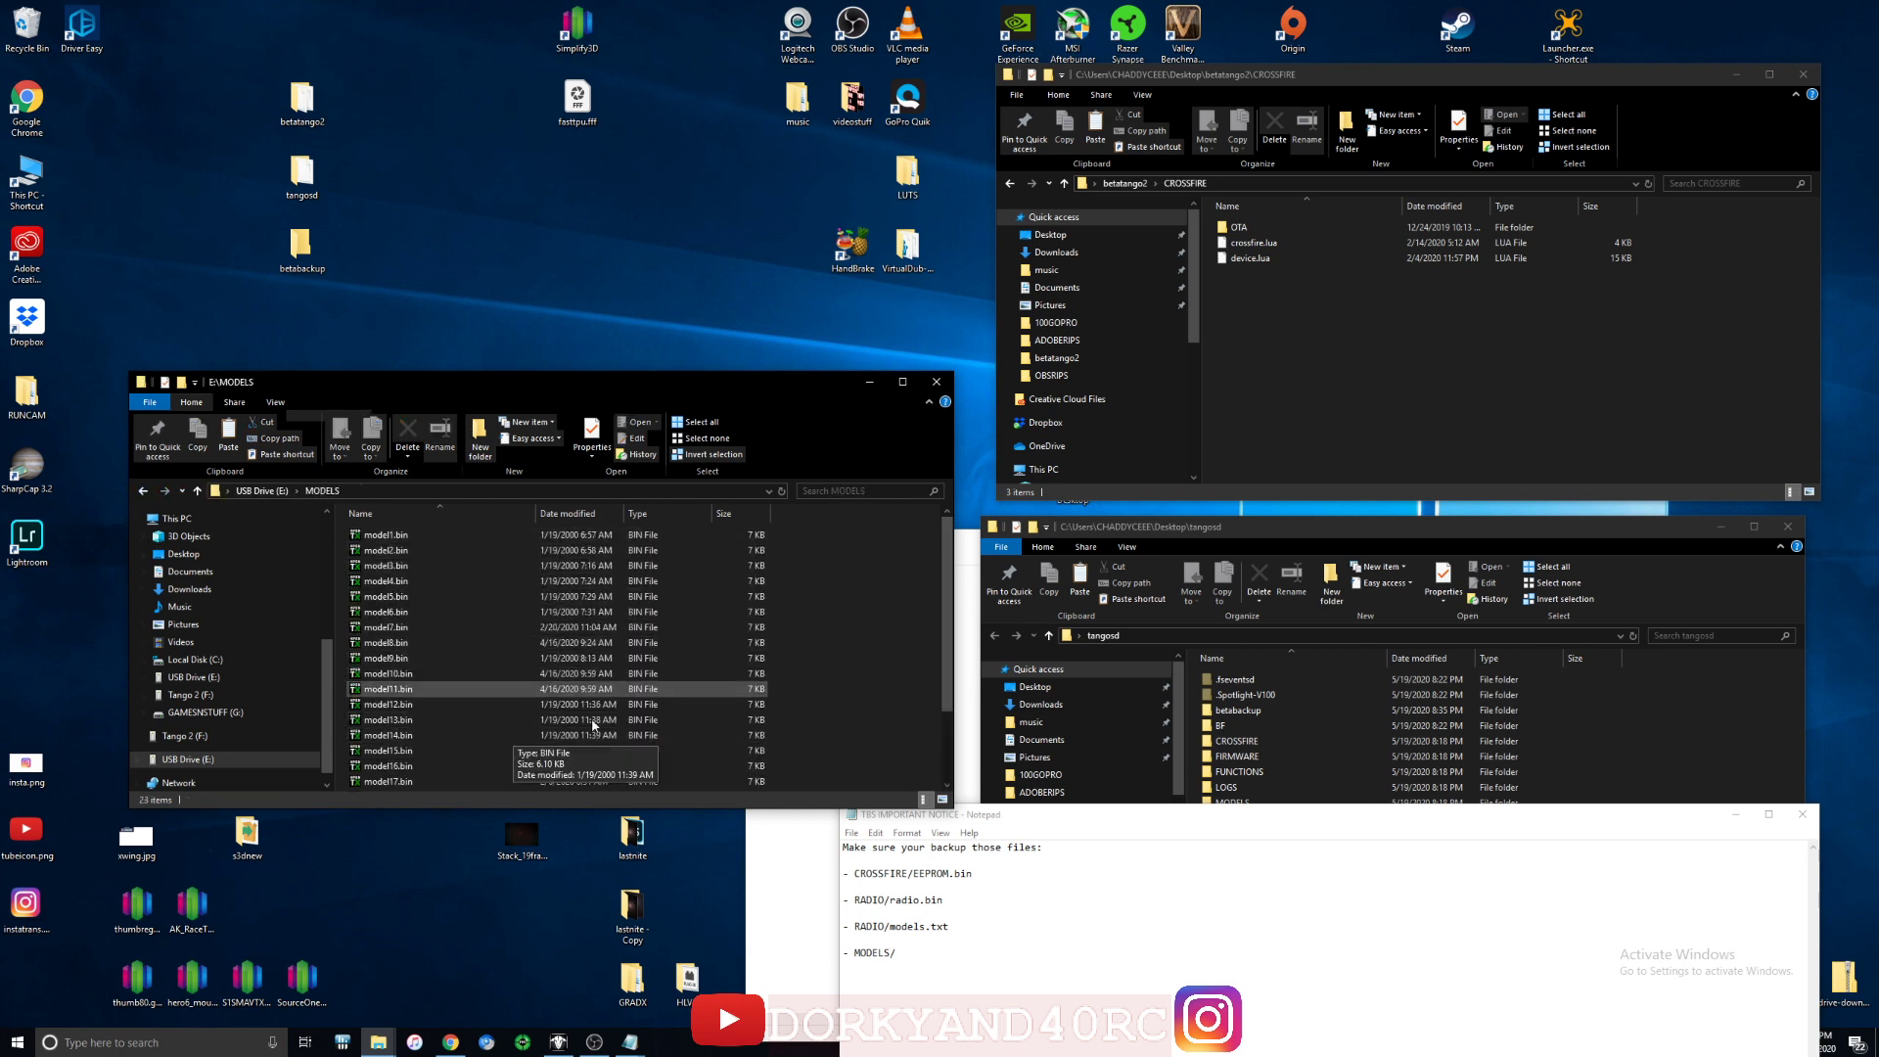
{"action": "left_click", "coordinate": [1009, 184]}
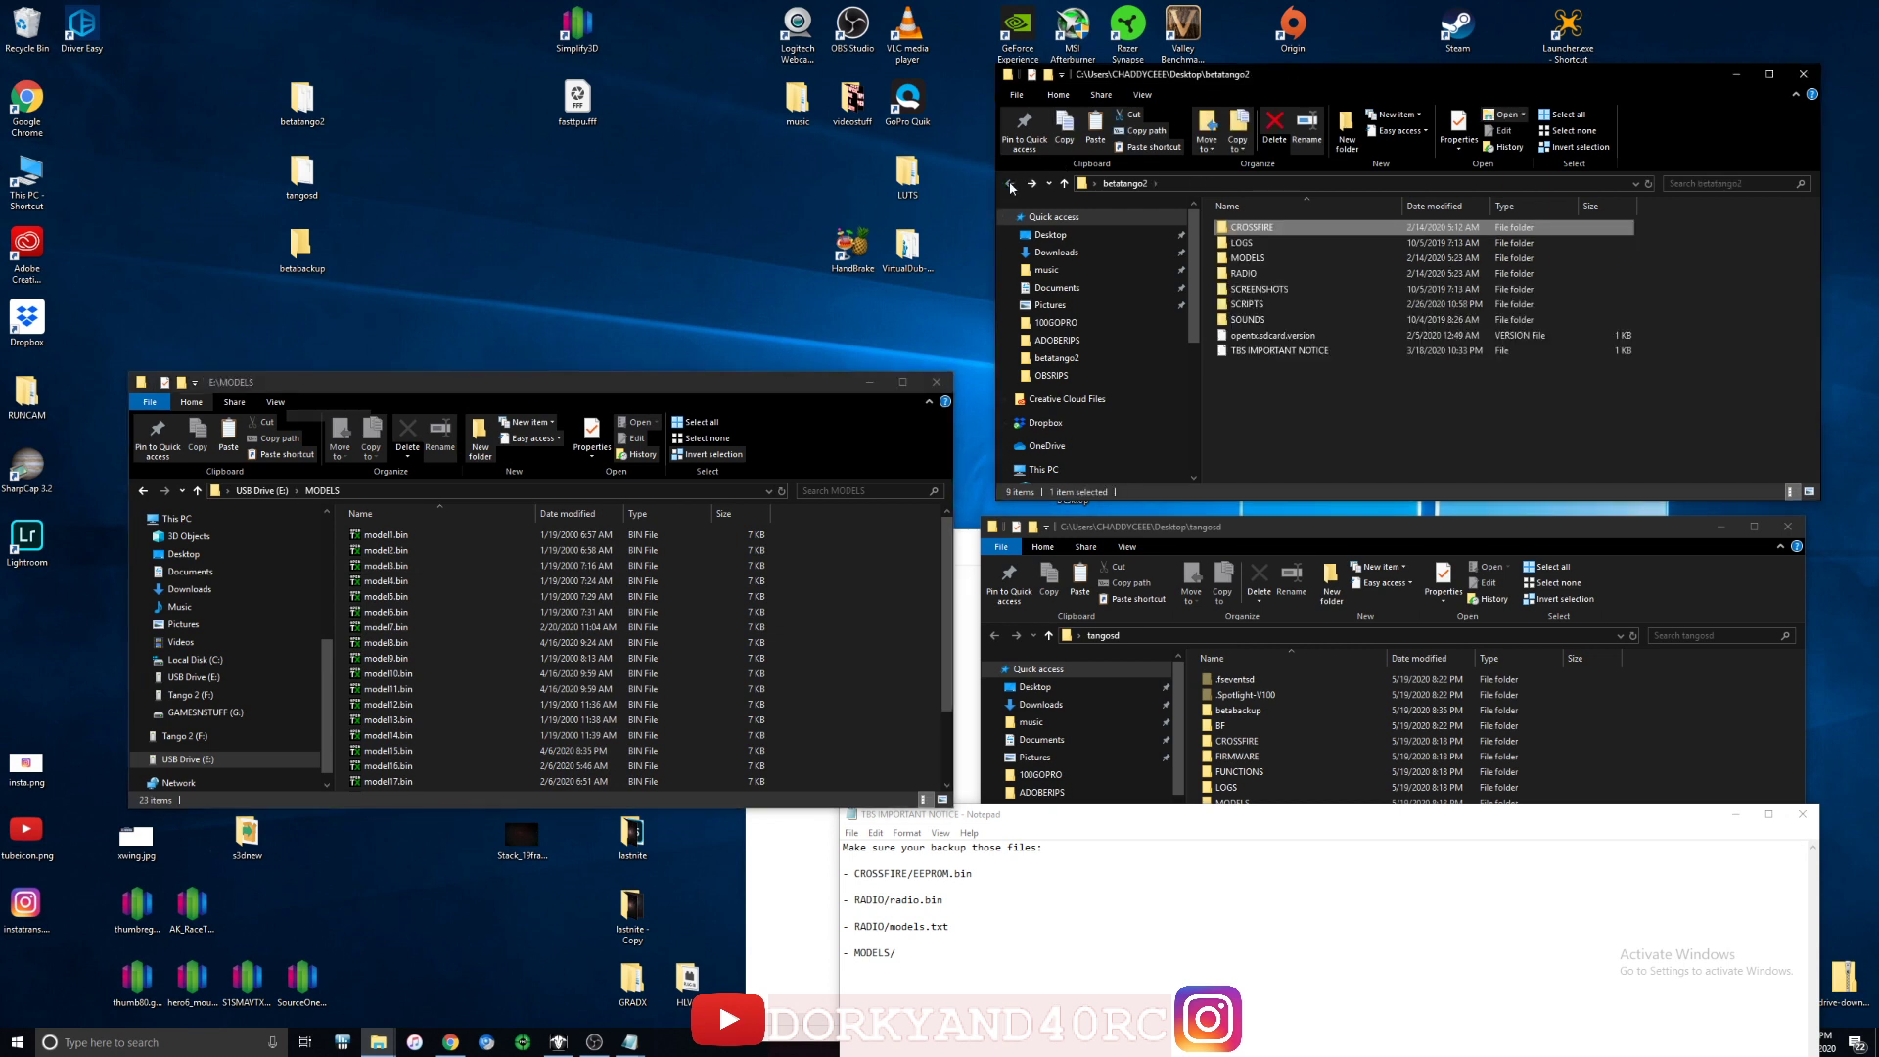
{"action": "double_click", "coordinate": [1276, 257]}
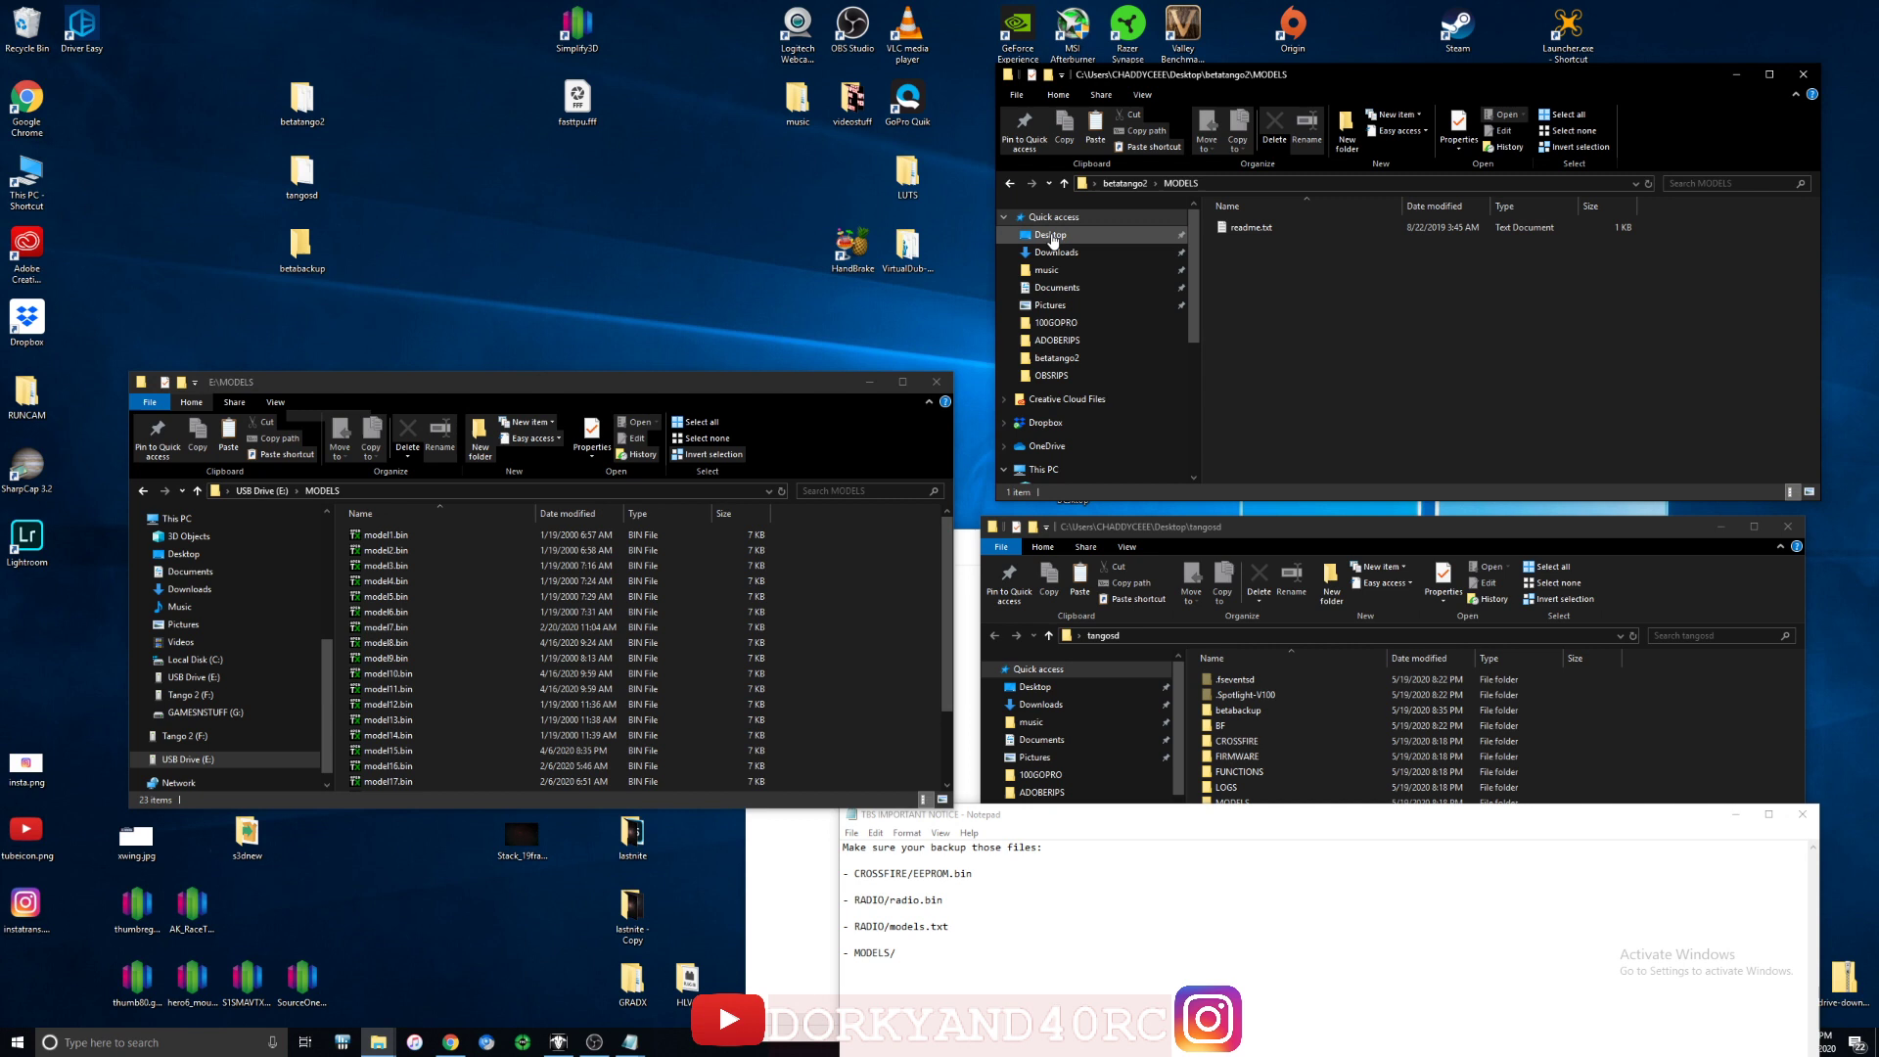
{"action": "left_click", "coordinate": [1010, 184]}
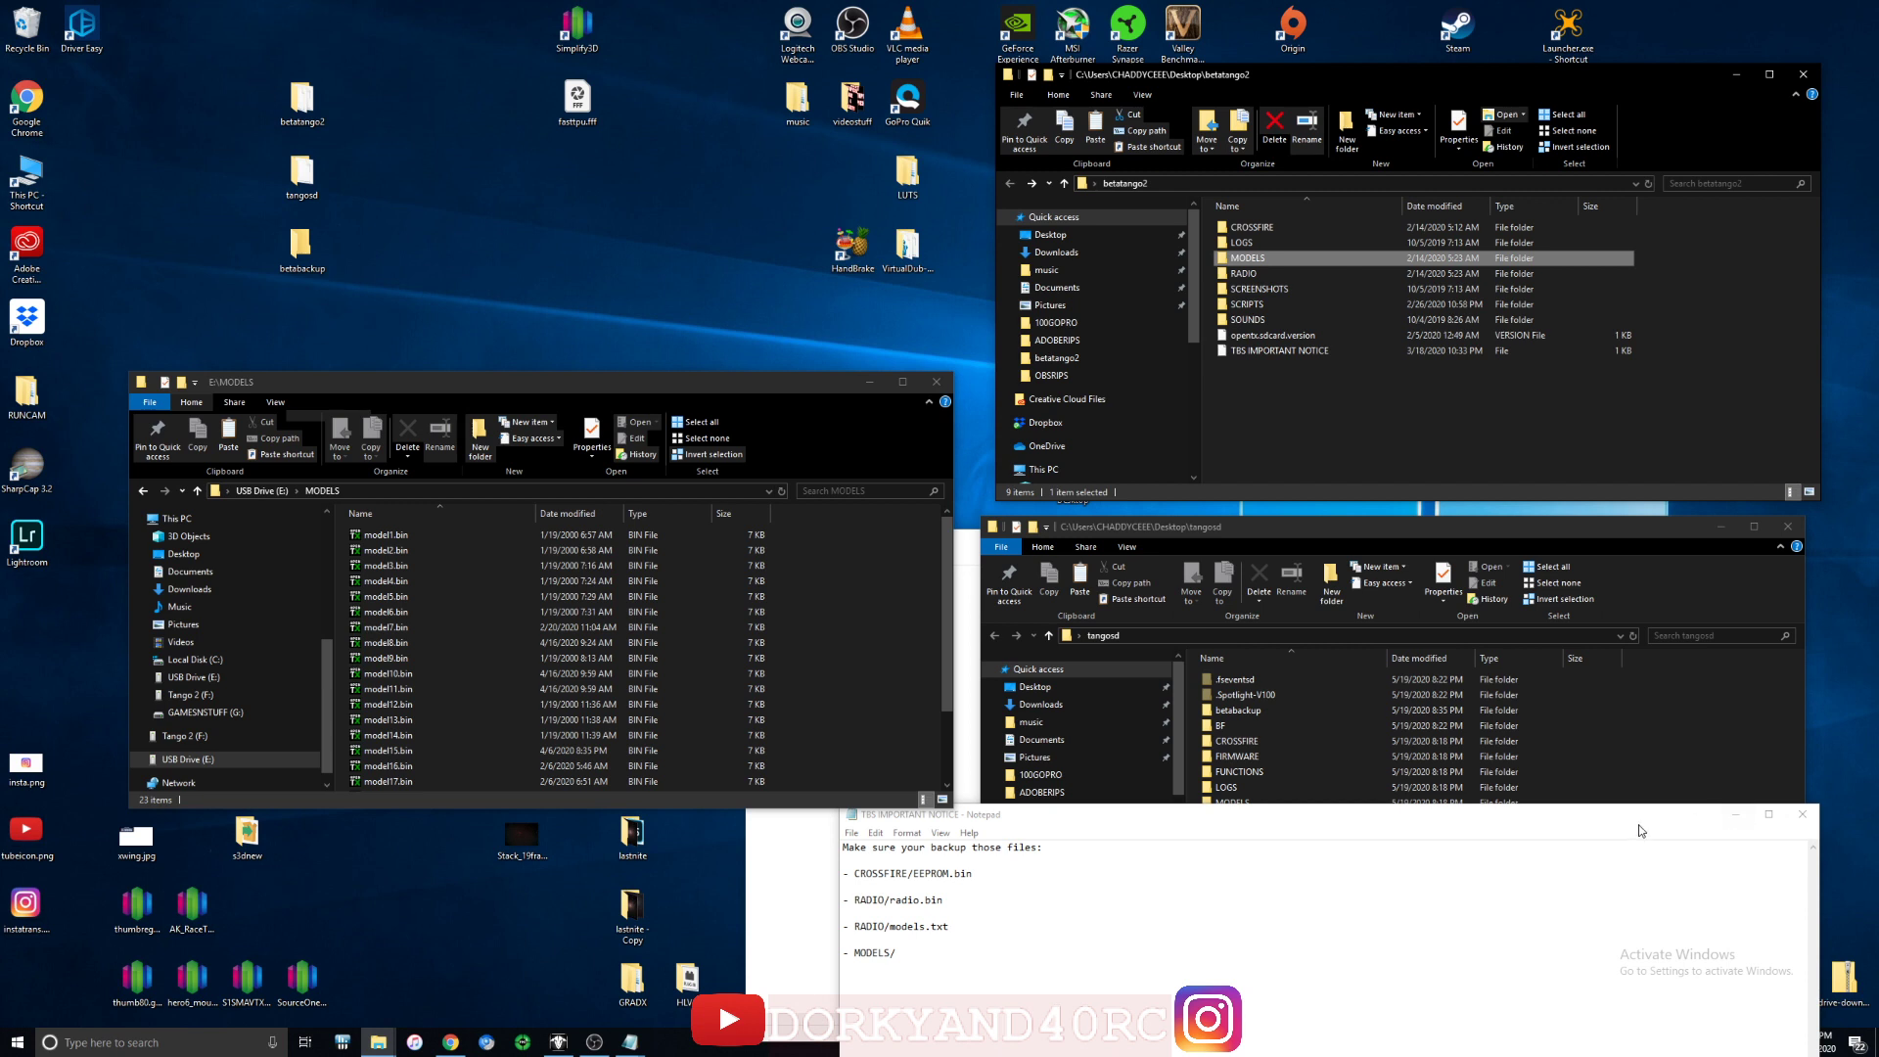
Highlight all files and folders in betatango2, and return USB Drive (E:) from MODELS to its top level.
{"action": "left_click_drag", "start_coordinate": [1623, 814], "coordinate": [1607, 900]}
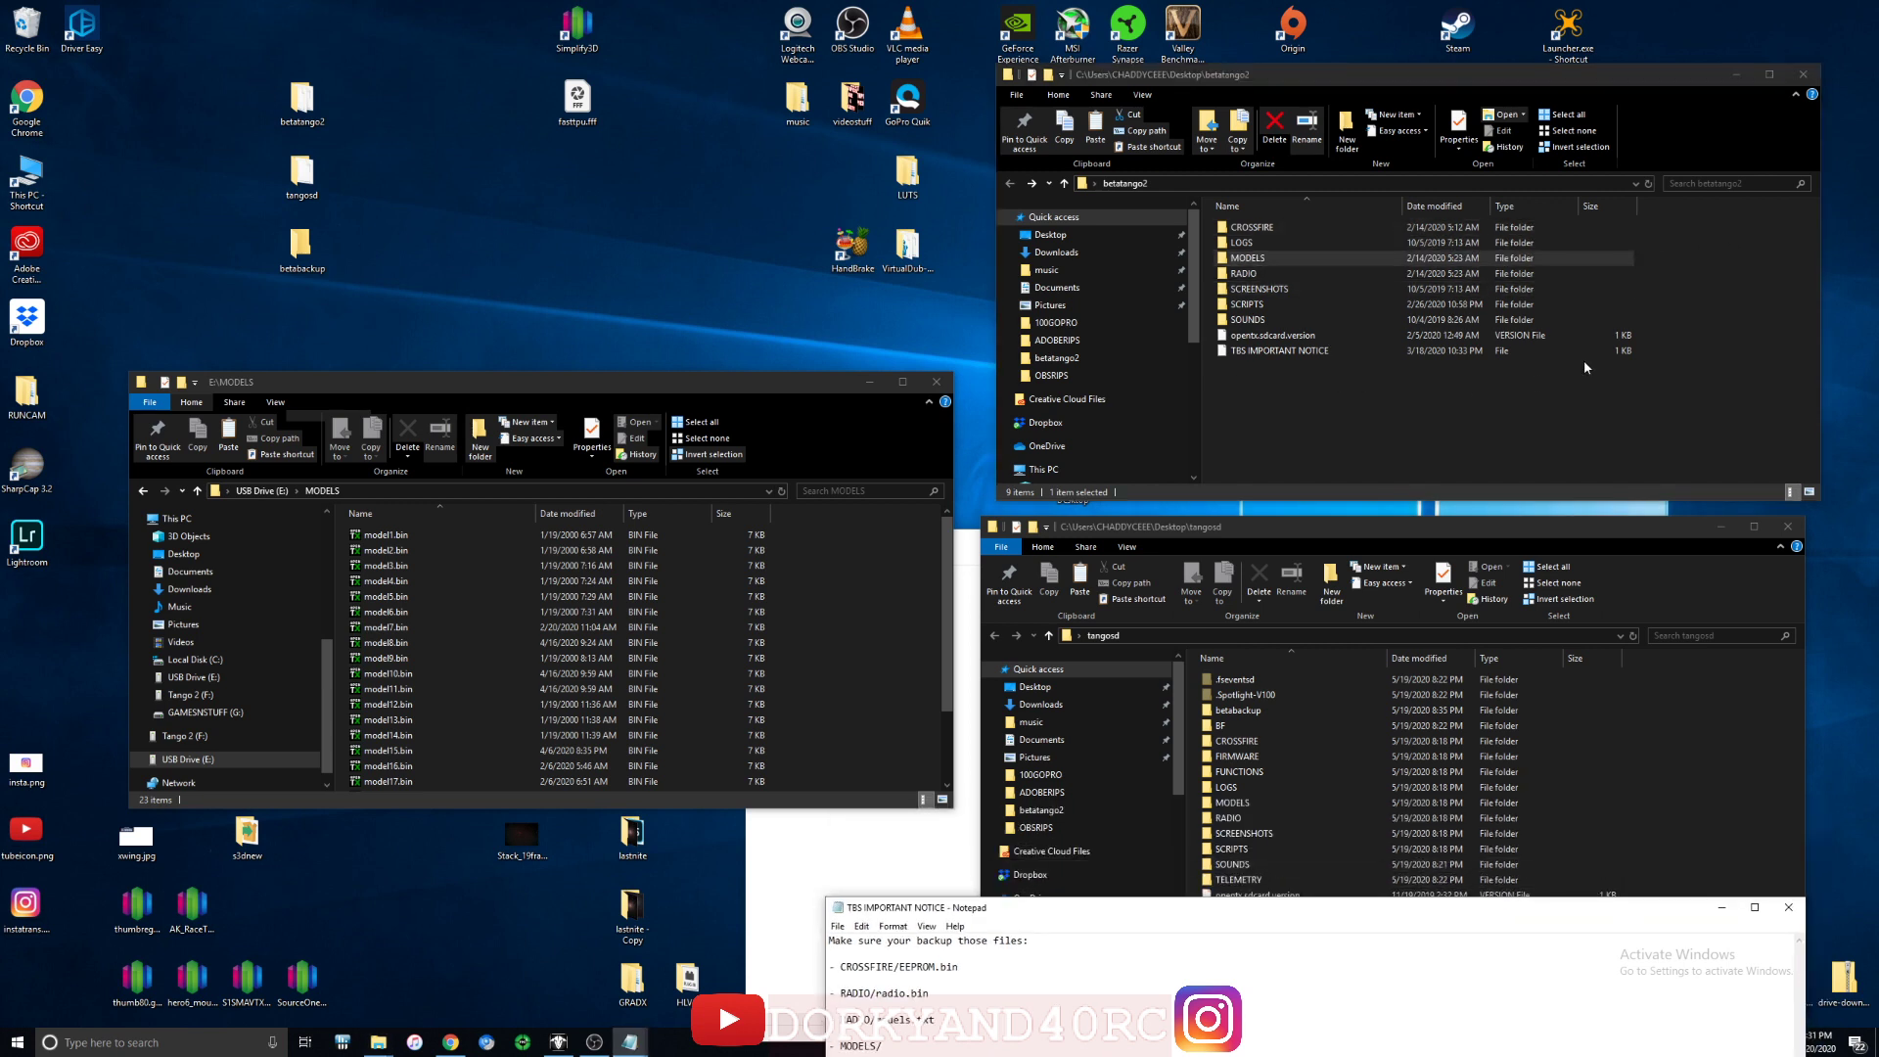
{"action": "left_click_drag", "start_coordinate": [1713, 226], "coordinate": [1333, 362]}
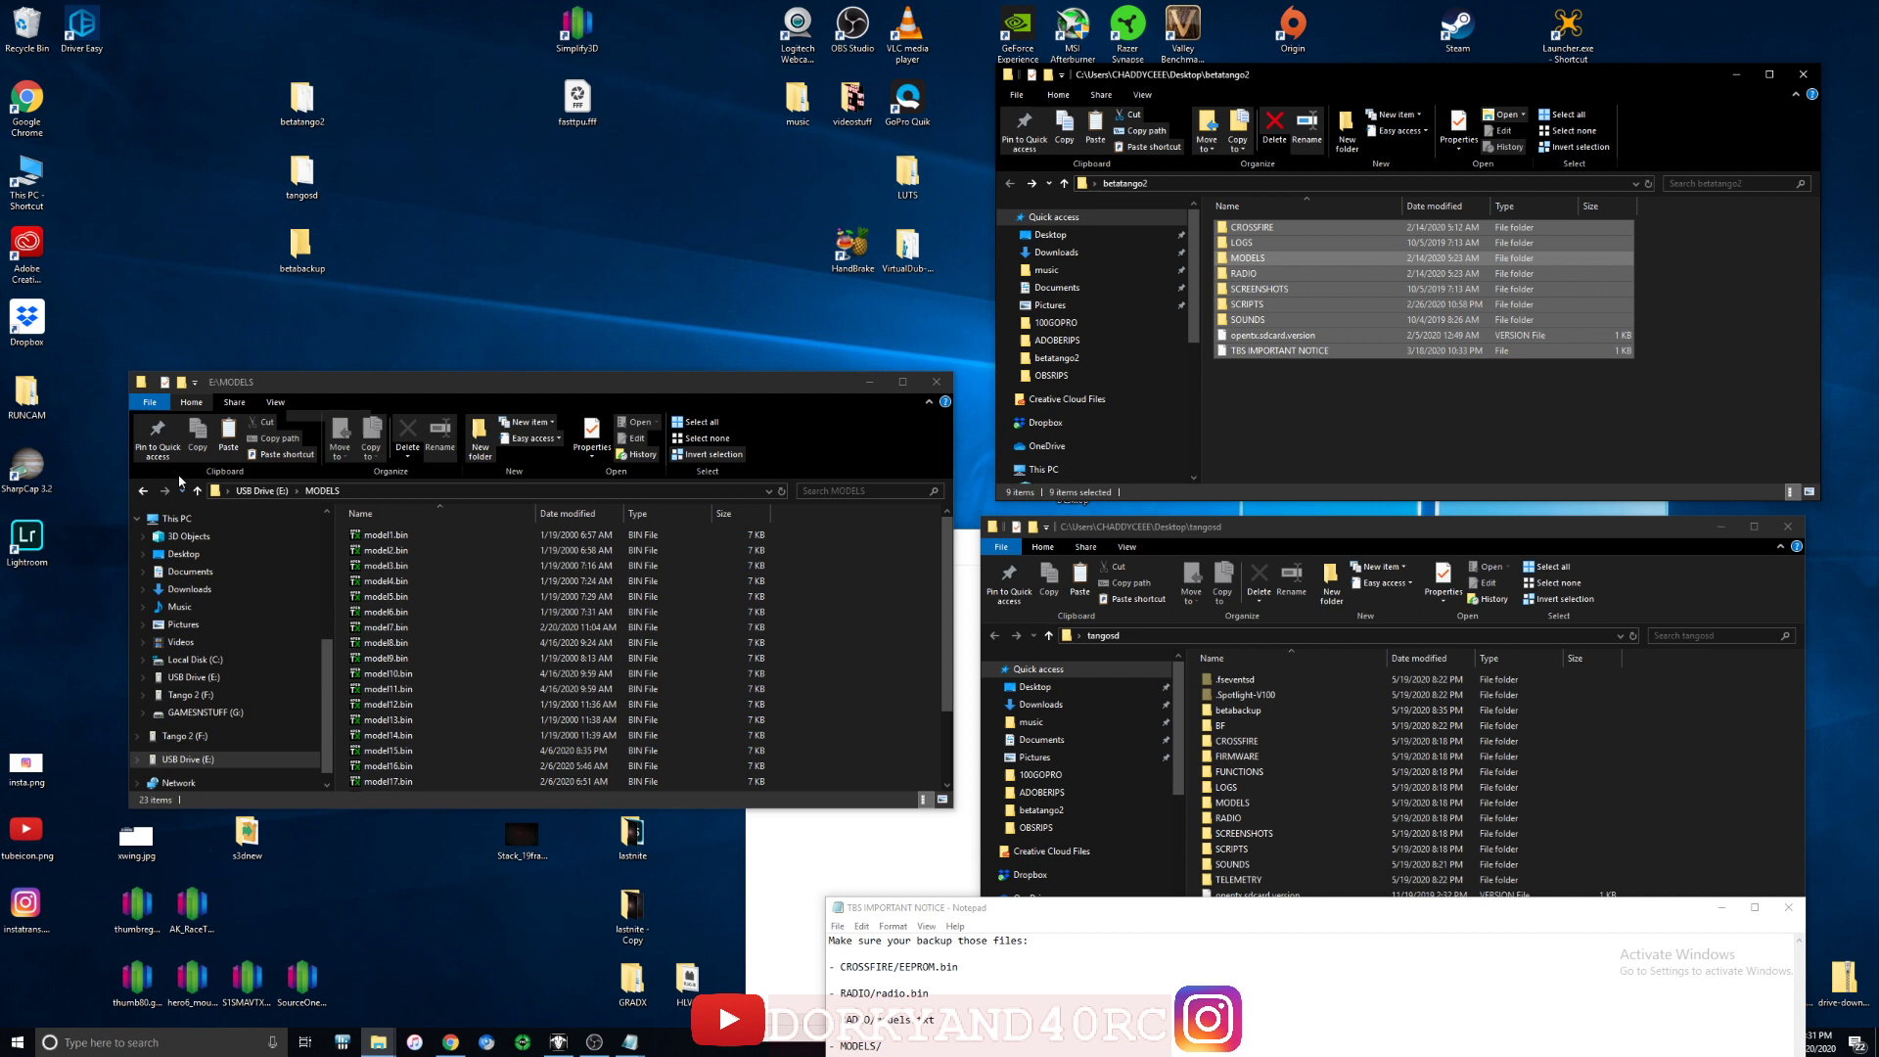
{"action": "left_click", "coordinate": [143, 490]}
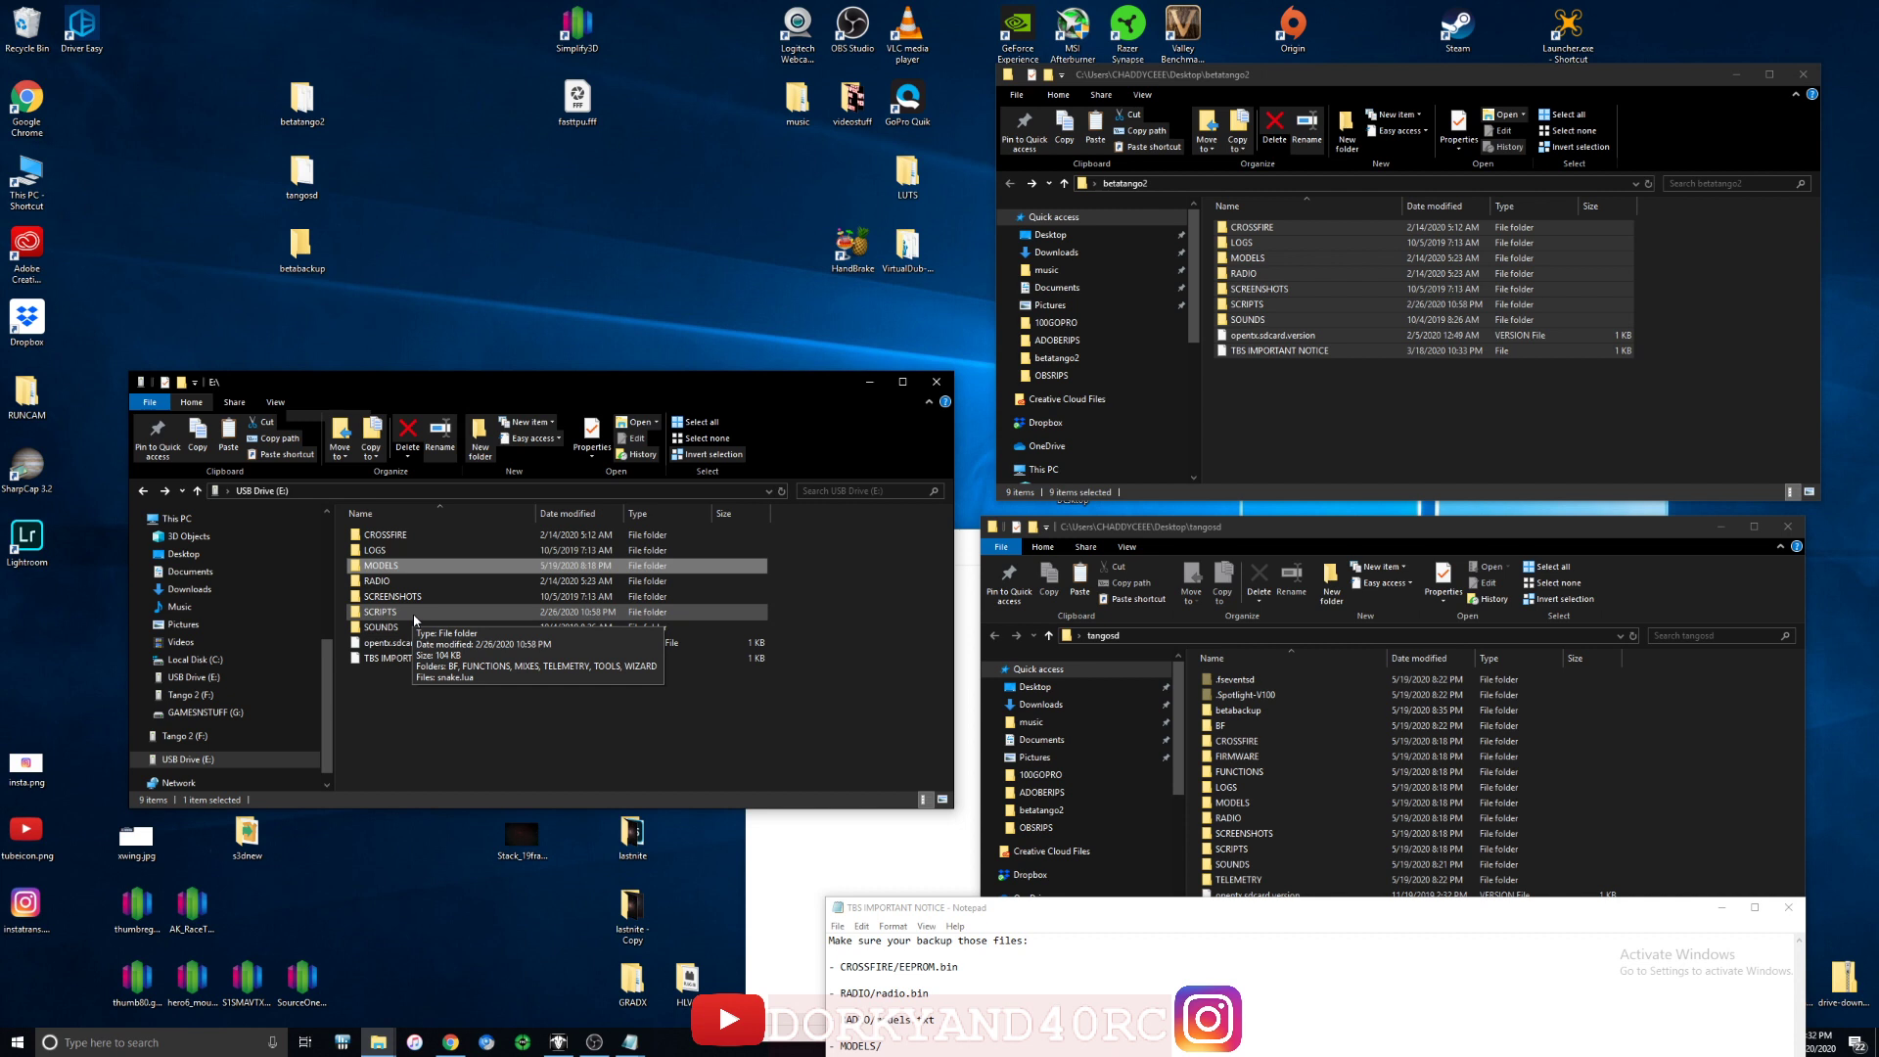
Copy all files and folders from USB Drive (E:) into the desktop's betabackup folder, and bring the TBS IMPORTANT NOTICE window into full view.
{"action": "left_click_drag", "start_coordinate": [1286, 911], "coordinate": [1339, 643]}
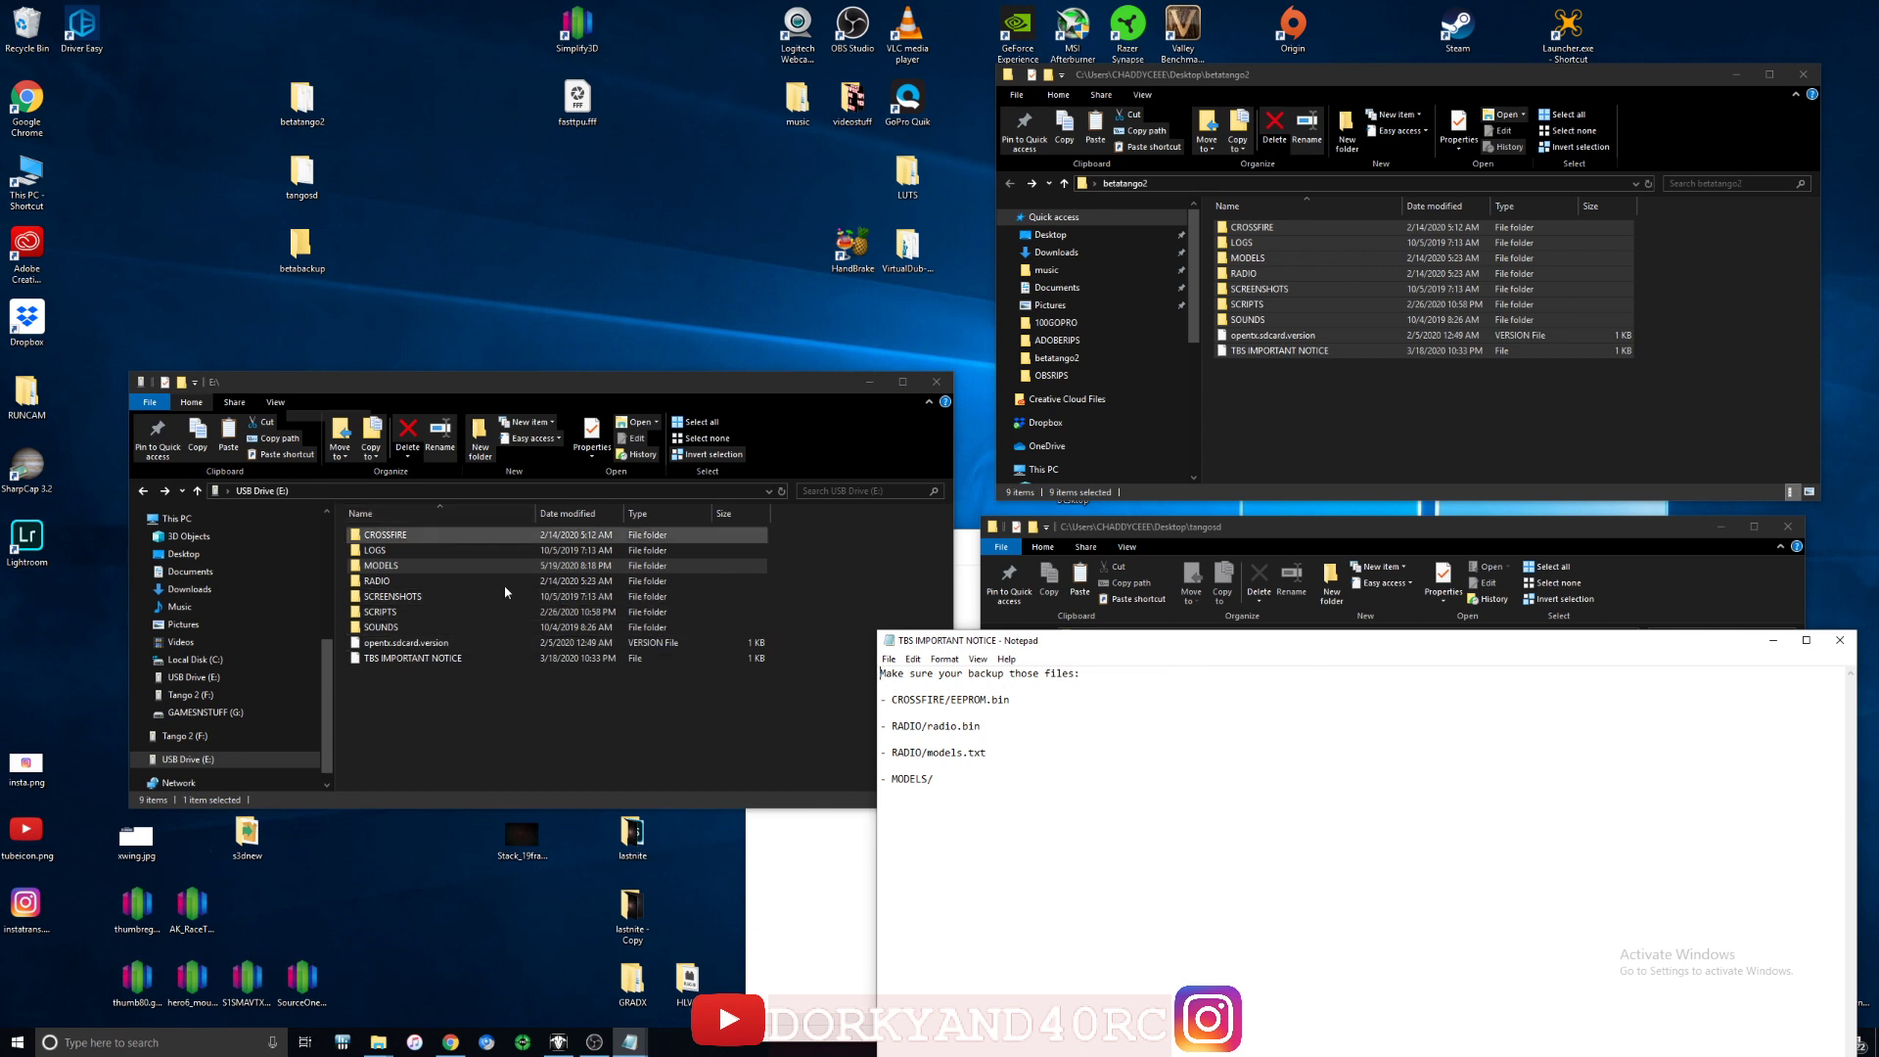
{"action": "left_click_drag", "start_coordinate": [1420, 640], "coordinate": [1428, 852]}
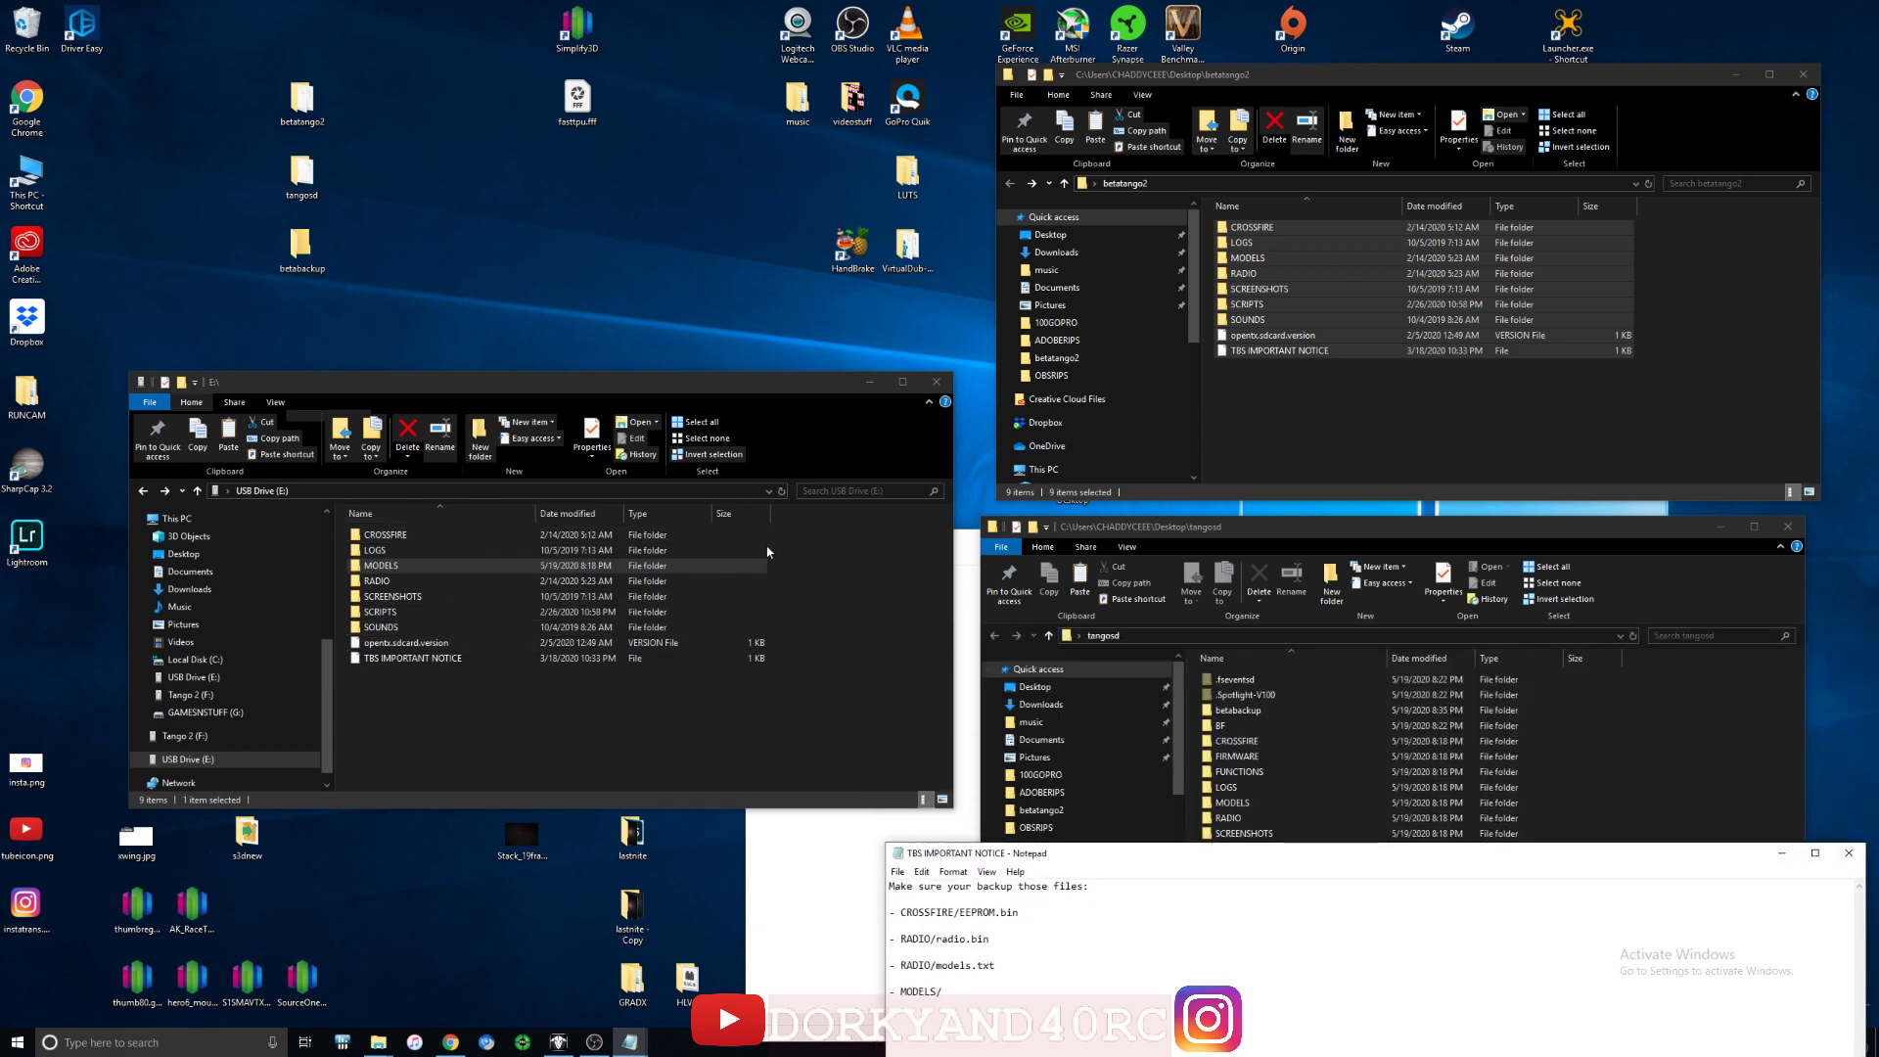
{"action": "left_click_drag", "start_coordinate": [866, 532], "coordinate": [436, 675]}
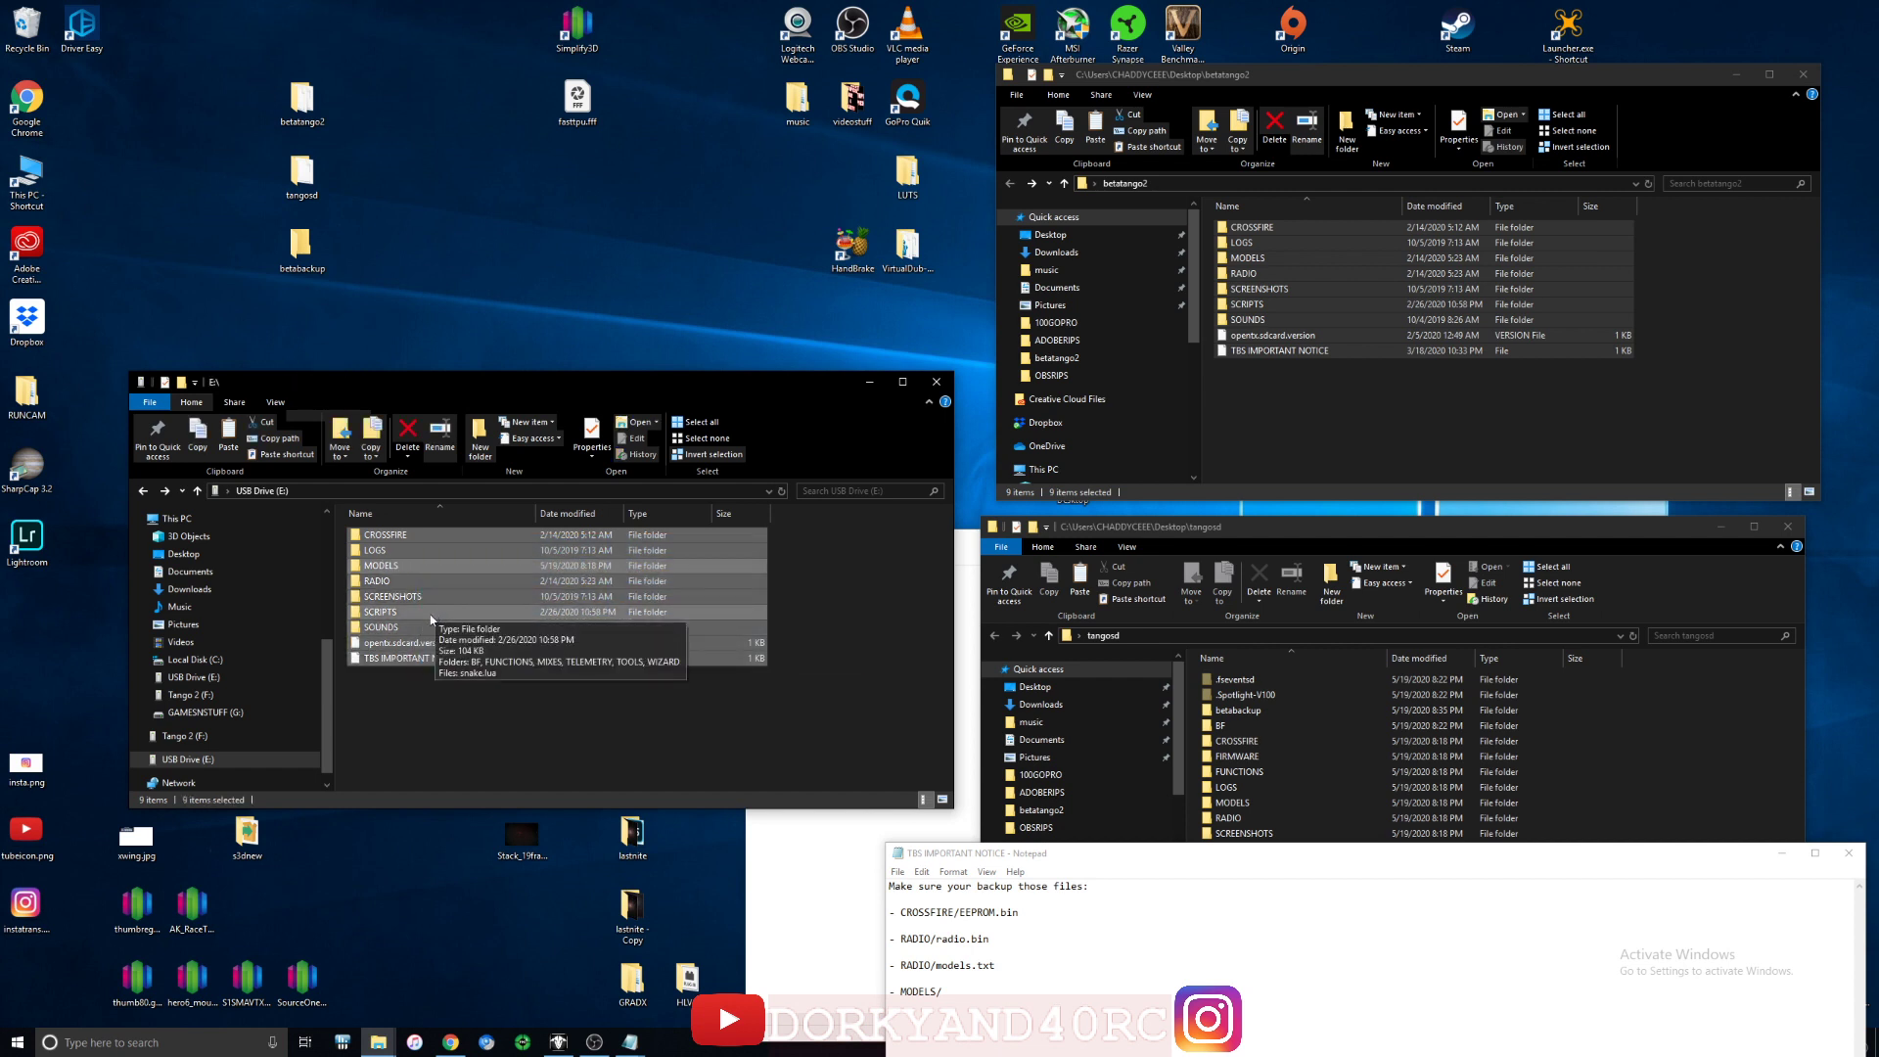
{"action": "right_click", "coordinate": [431, 618]}
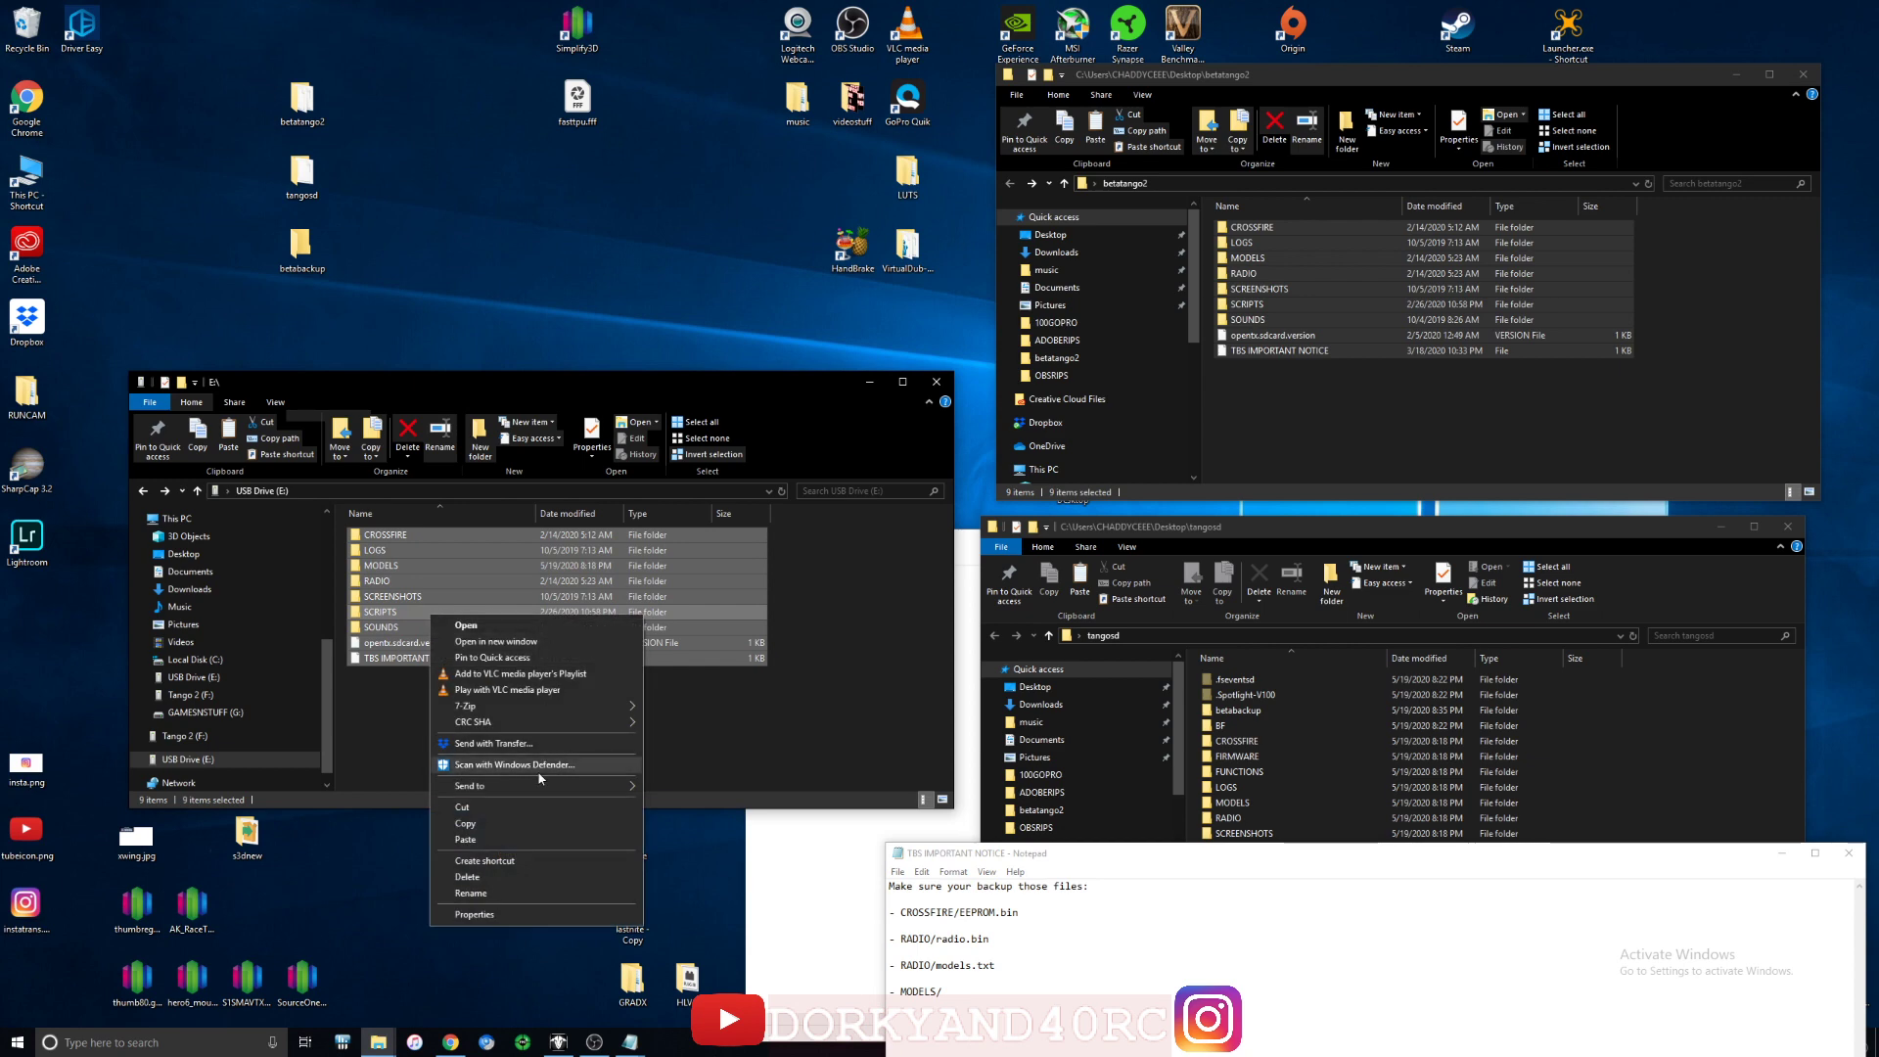
{"action": "left_click", "coordinate": [507, 823]}
{"action": "left_click", "coordinate": [305, 251]}
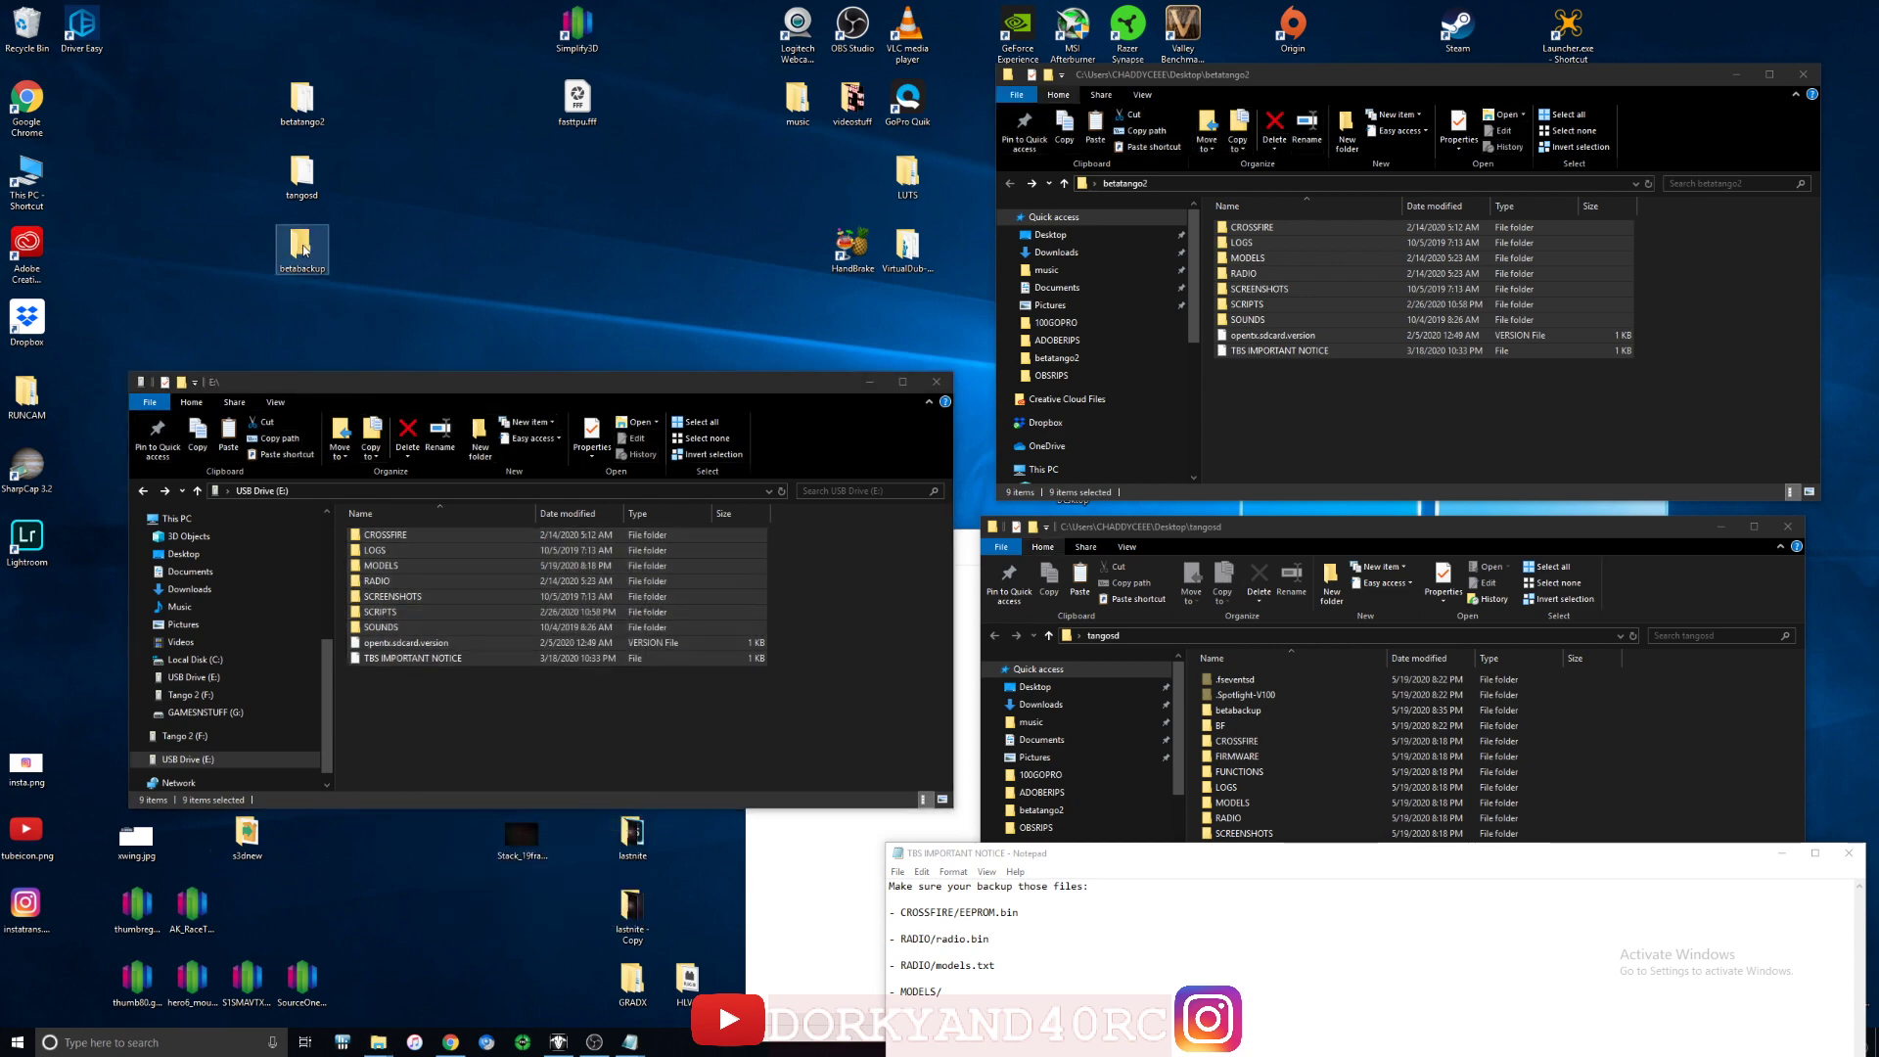
{"action": "double_click", "coordinate": [304, 251]}
{"action": "right_click", "coordinate": [477, 659]}
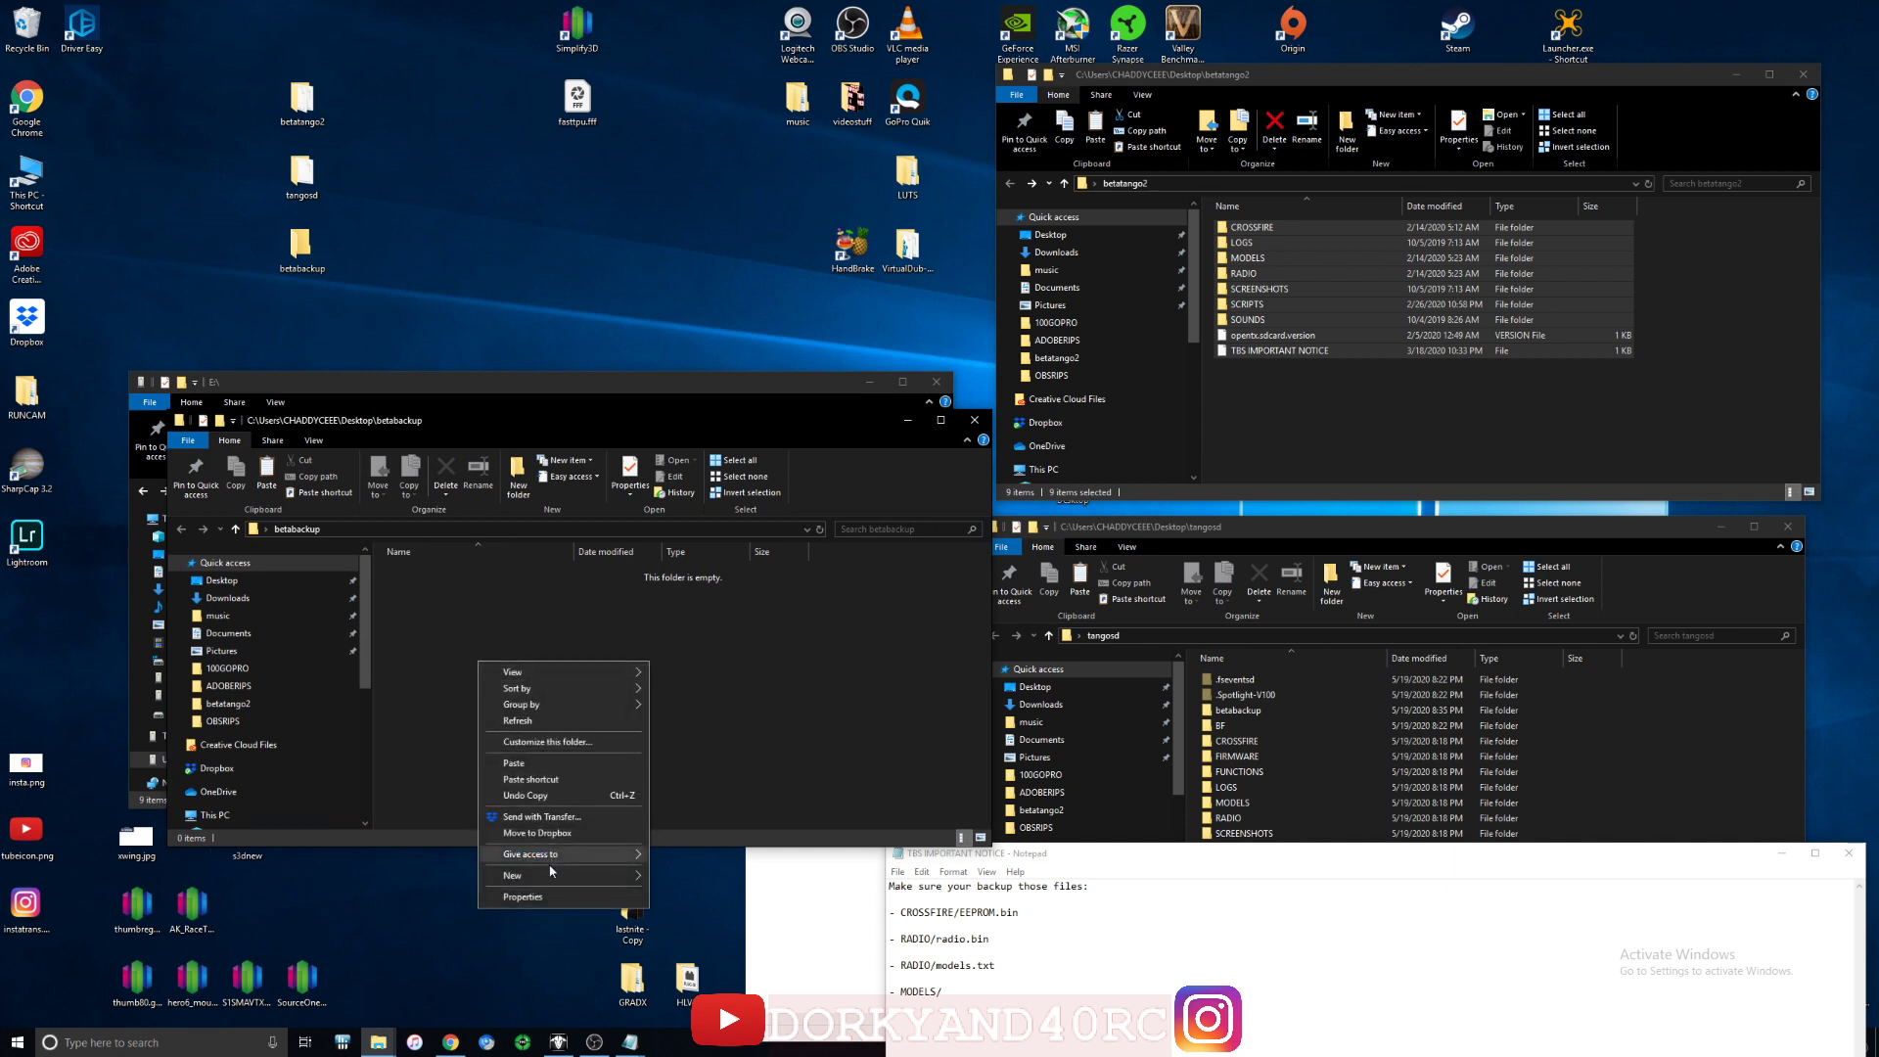
{"action": "left_click", "coordinate": [566, 763]}
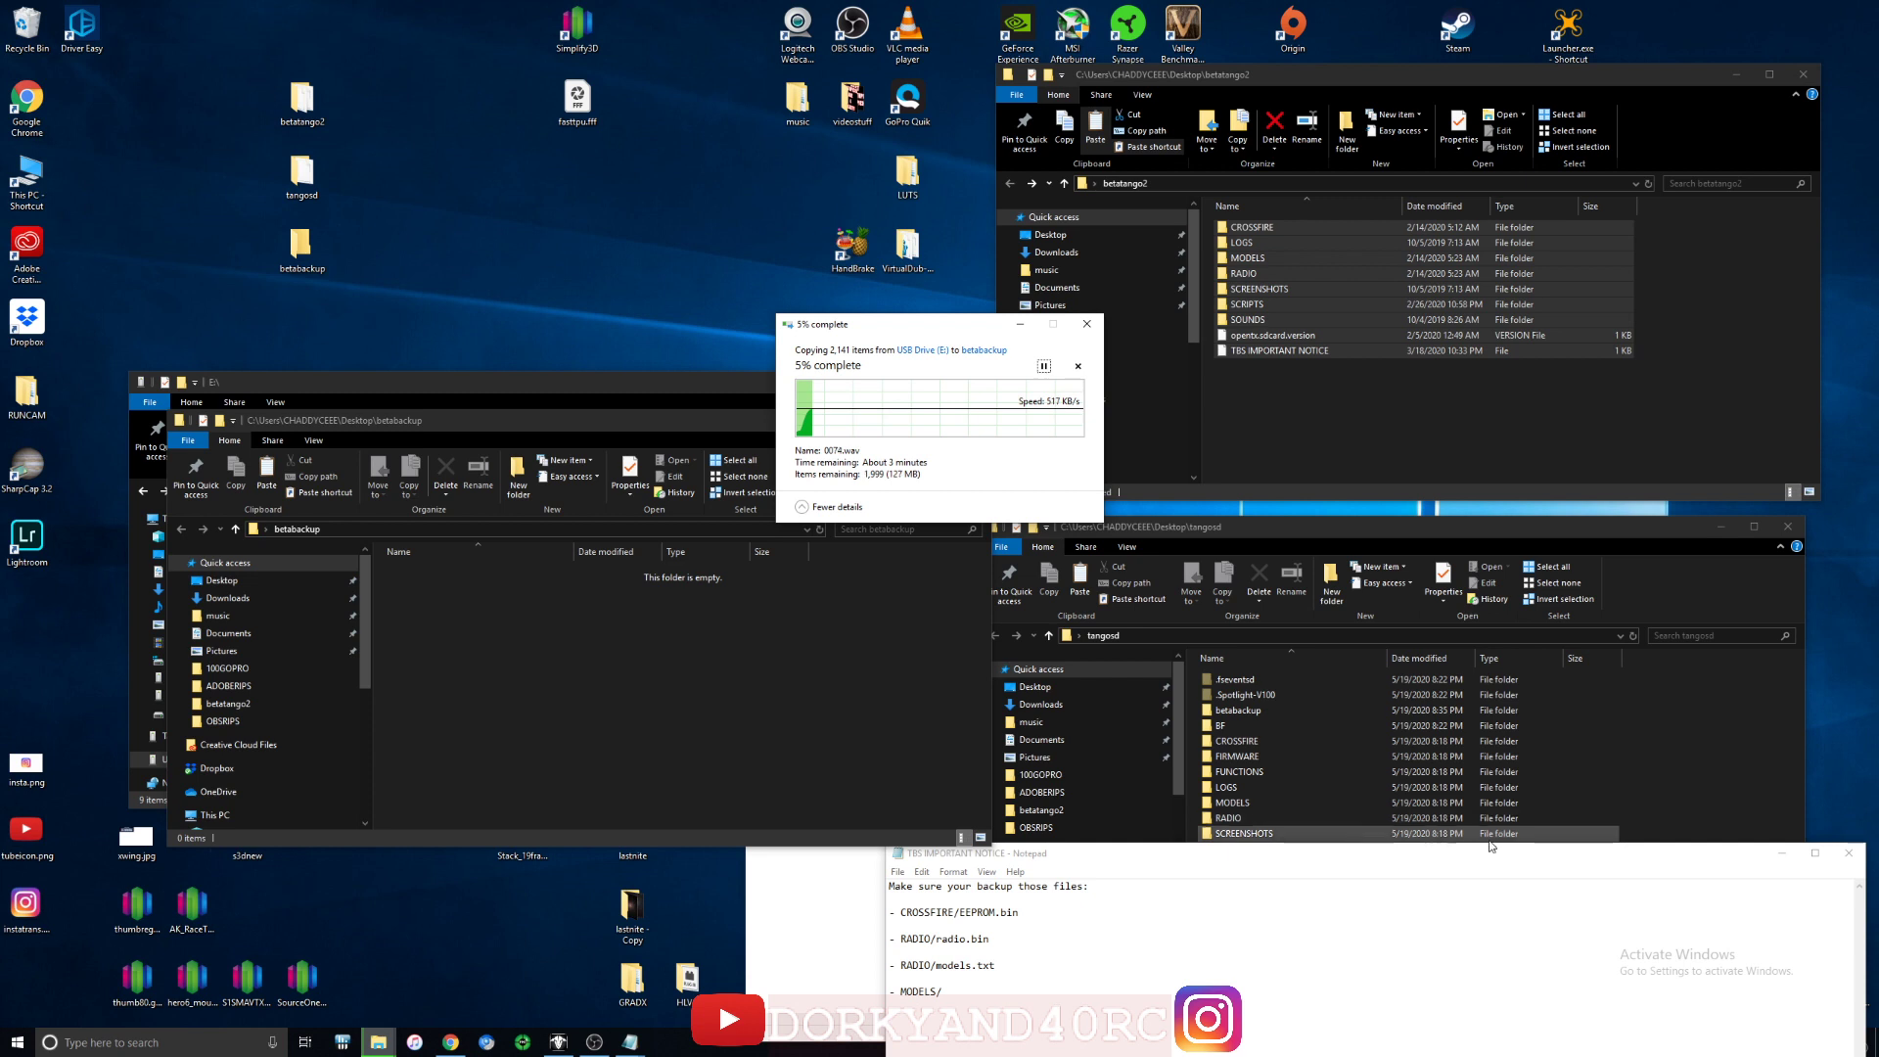
{"action": "left_click_drag", "start_coordinate": [1605, 862], "coordinate": [1312, 663]}
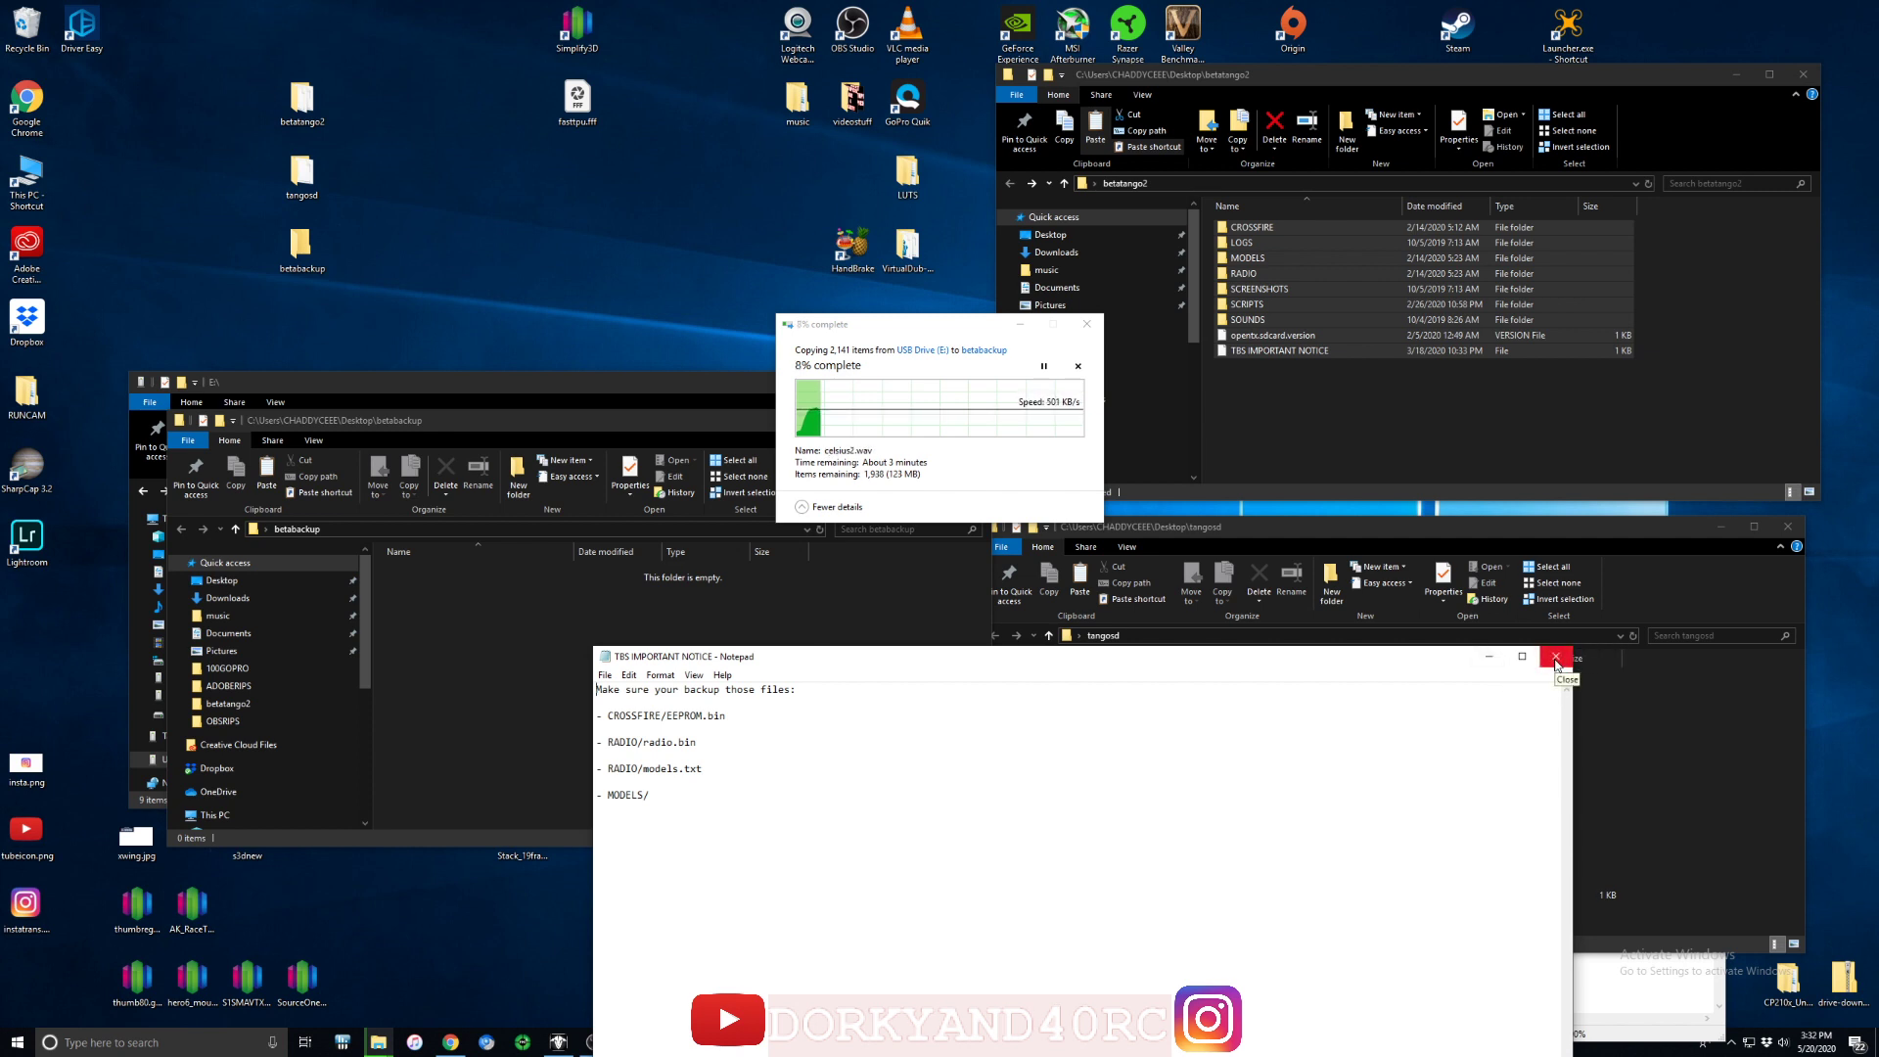
Switch to TBS Agent X and examine the available firmware versions for the Tango II XF.
{"action": "left_click", "coordinate": [559, 1042]}
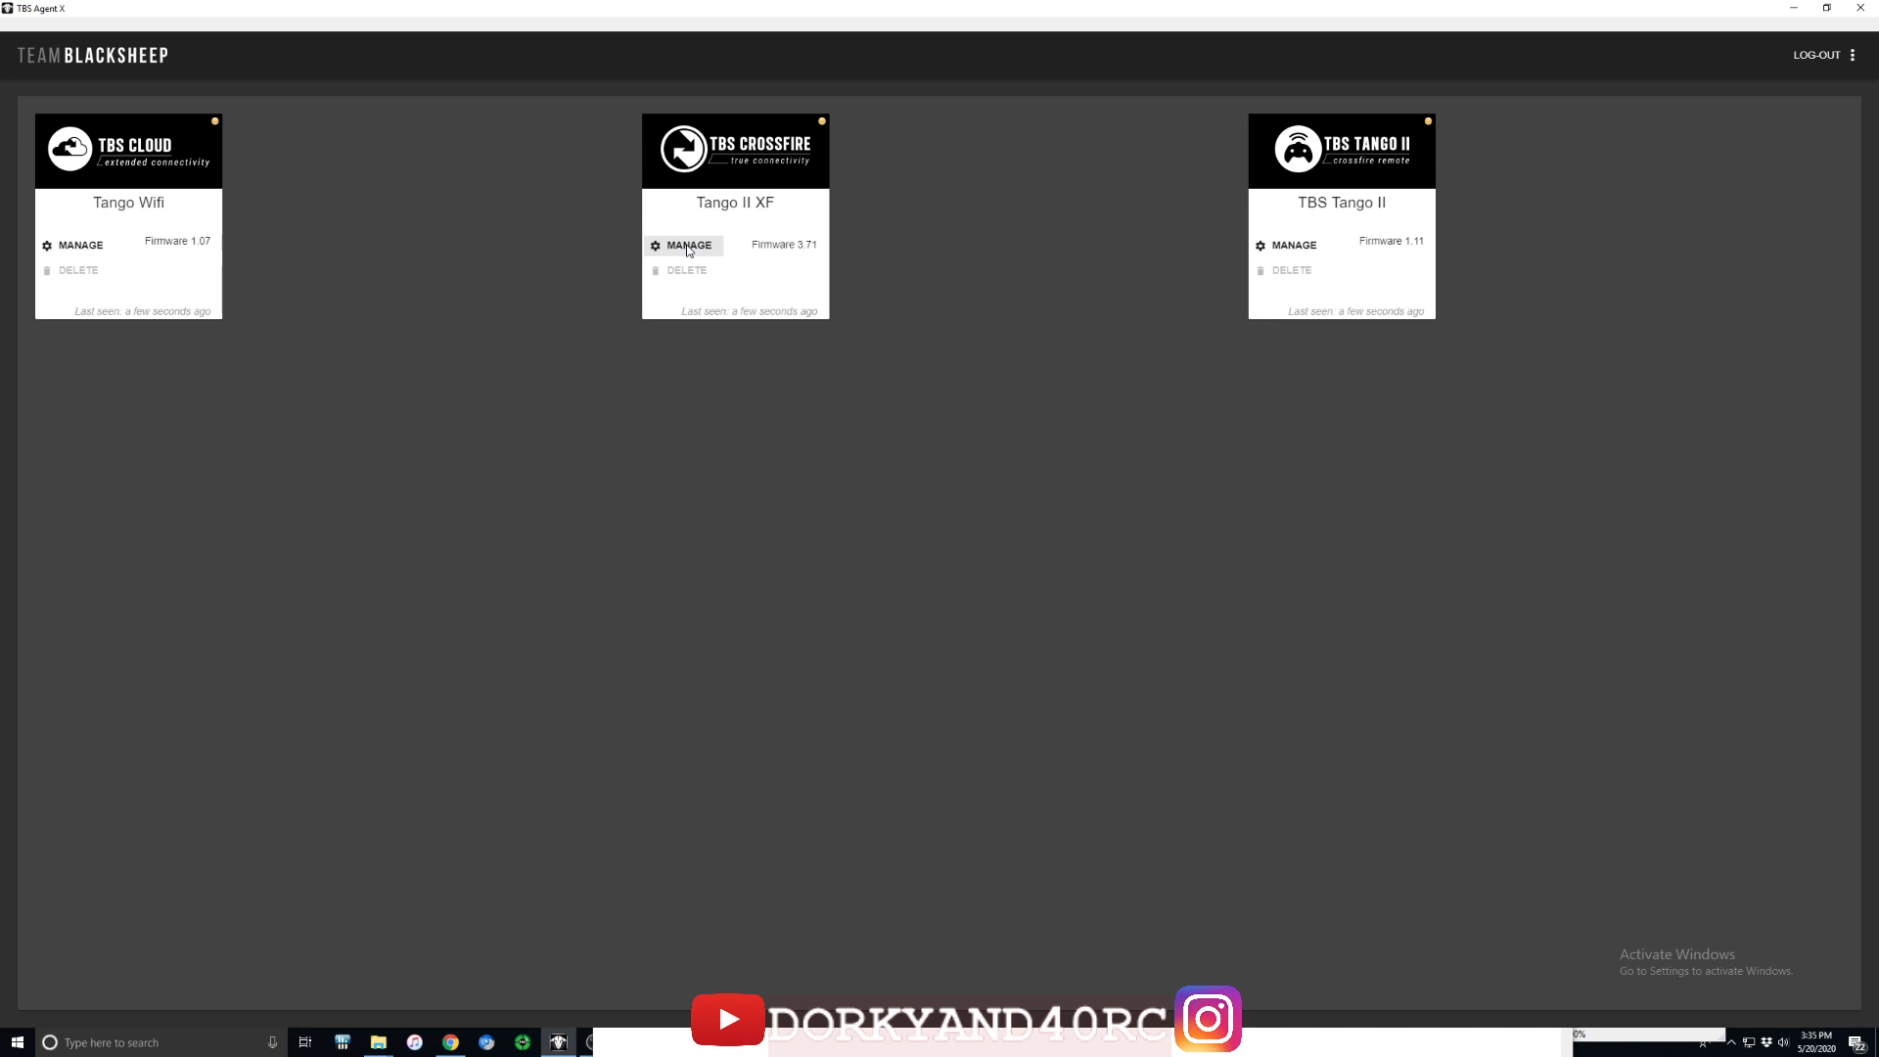
{"action": "left_click", "coordinate": [688, 246]}
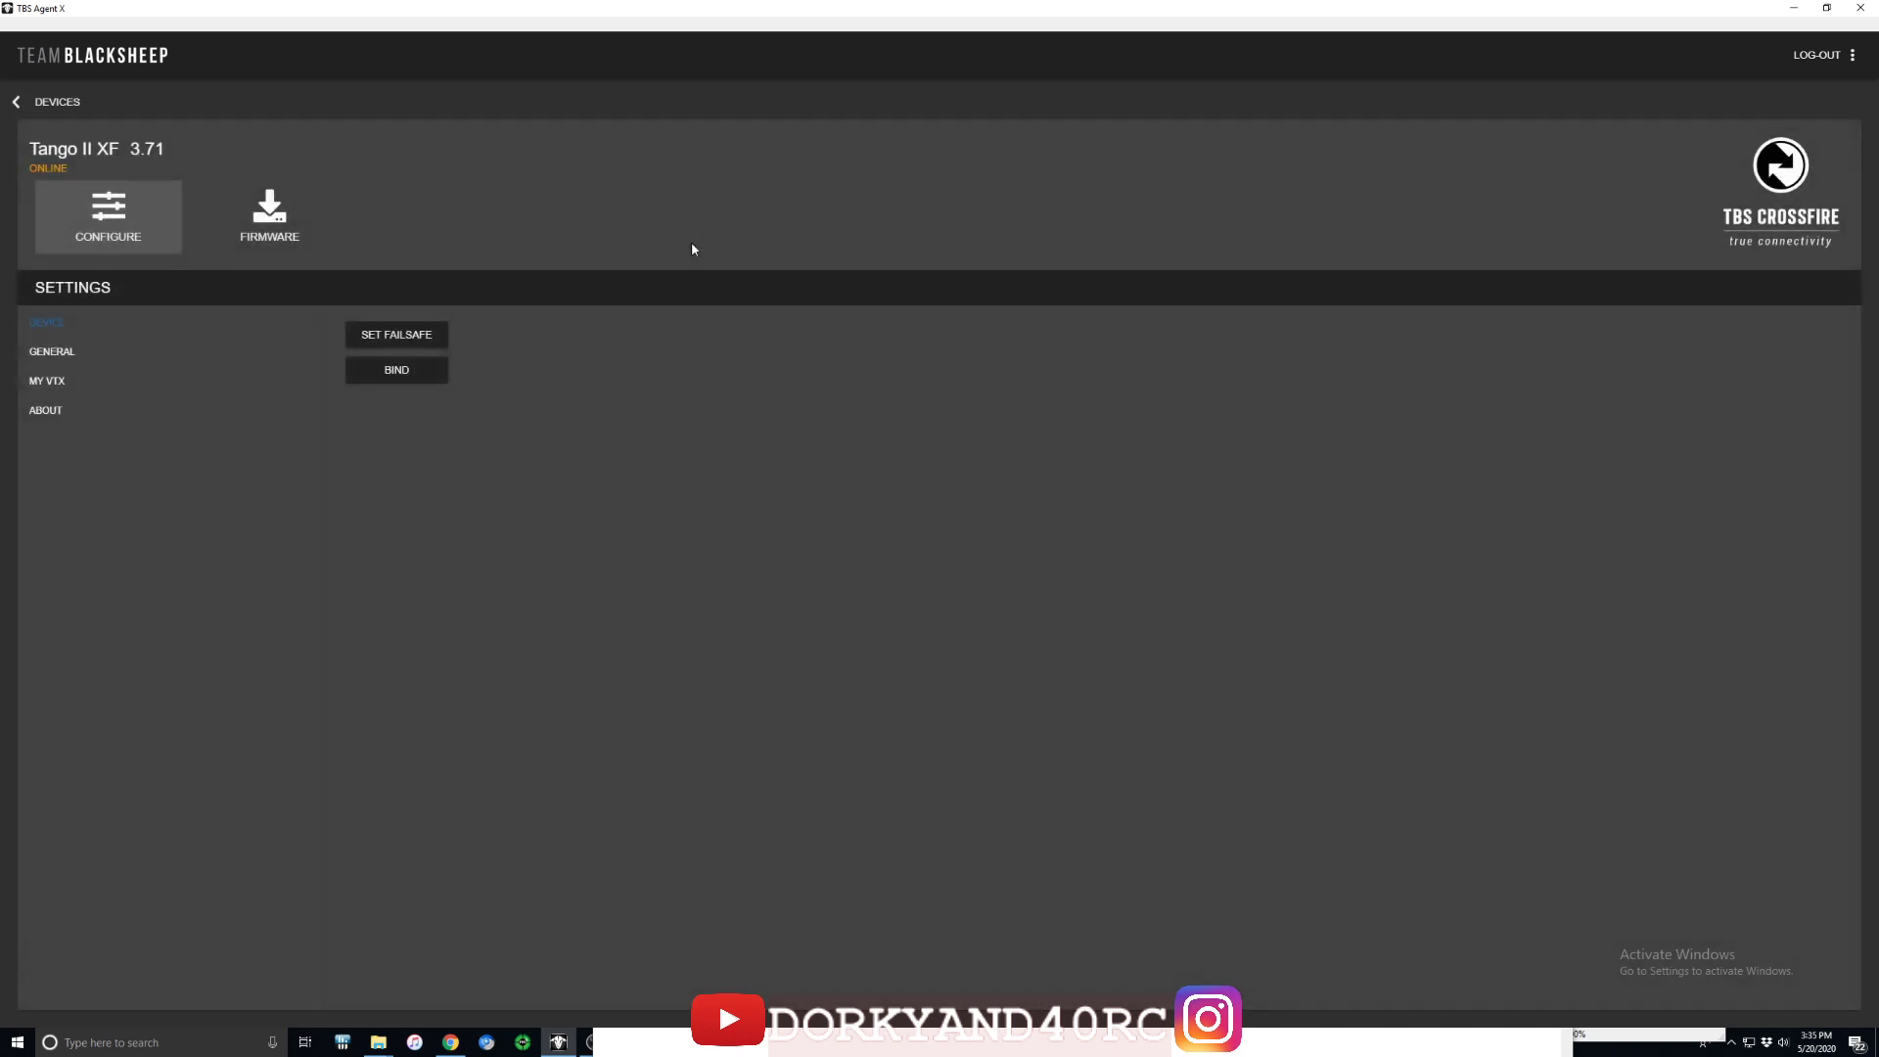
{"action": "left_click", "coordinate": [296, 231]}
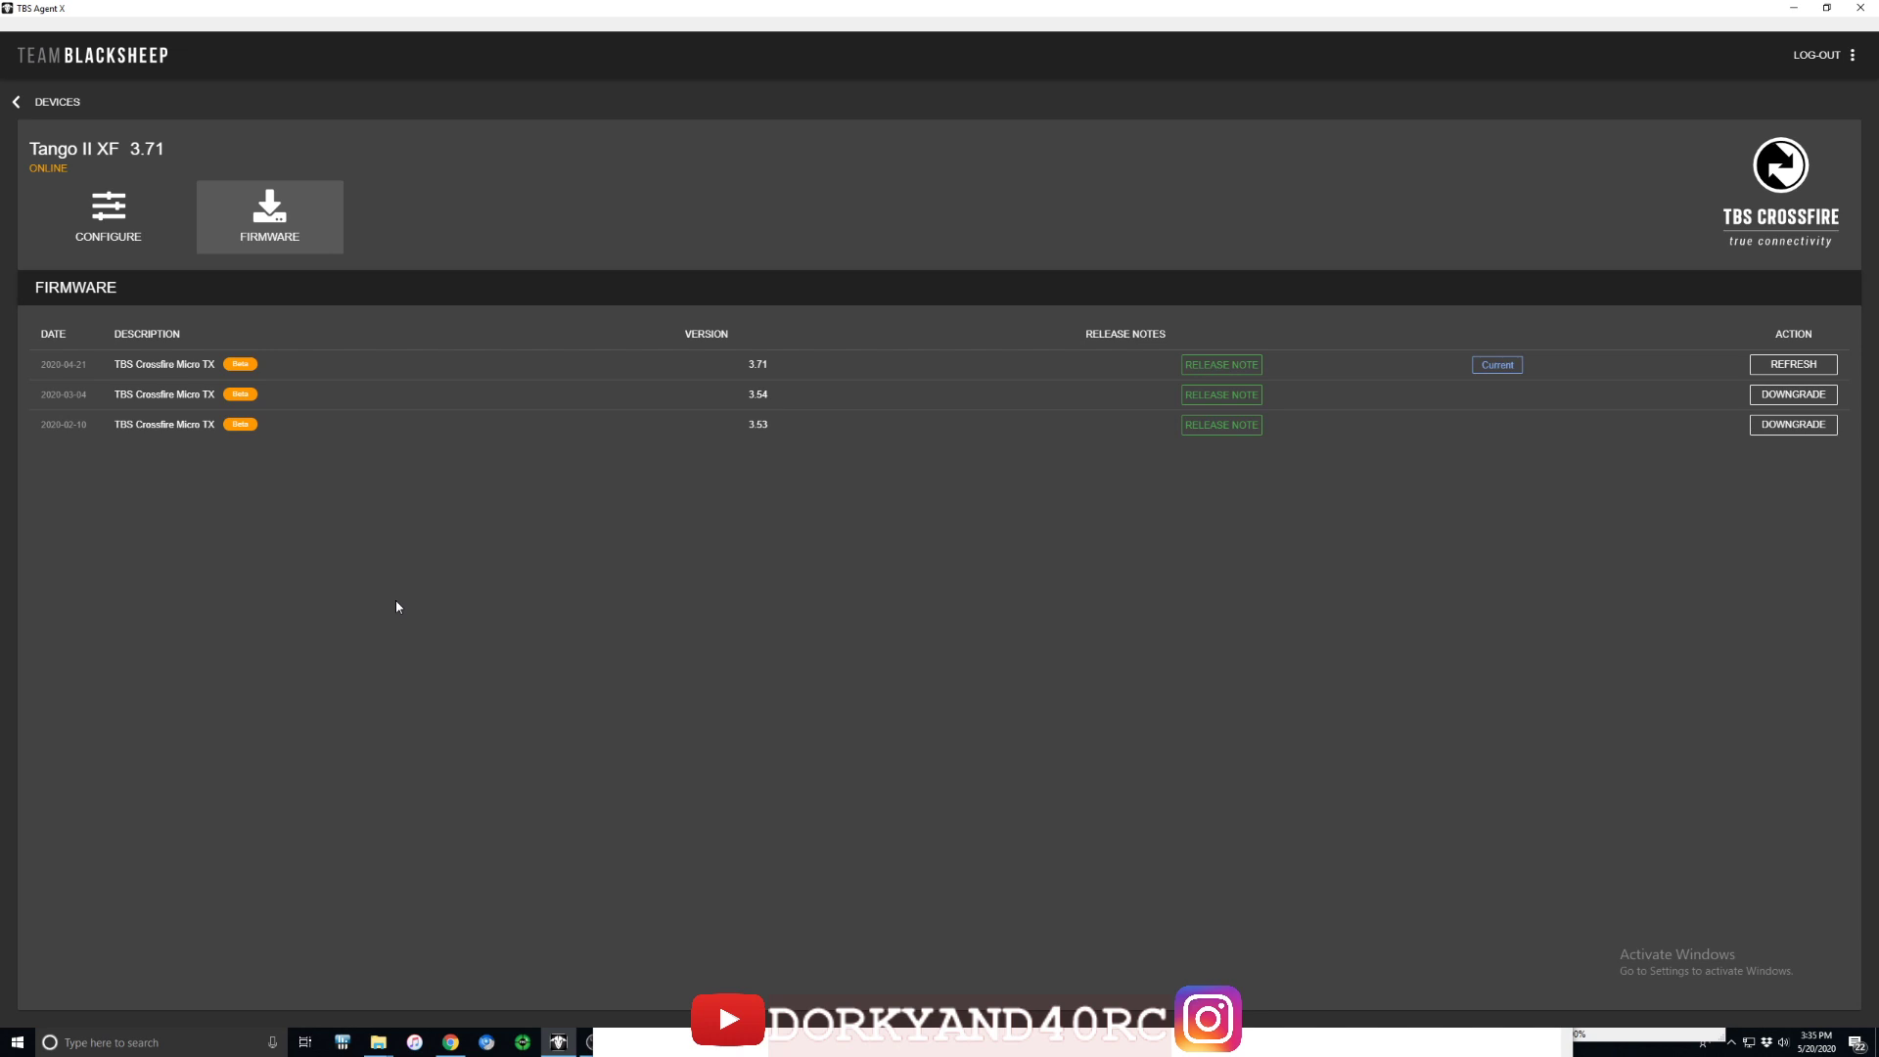
{"action": "left_click", "coordinate": [15, 101]}
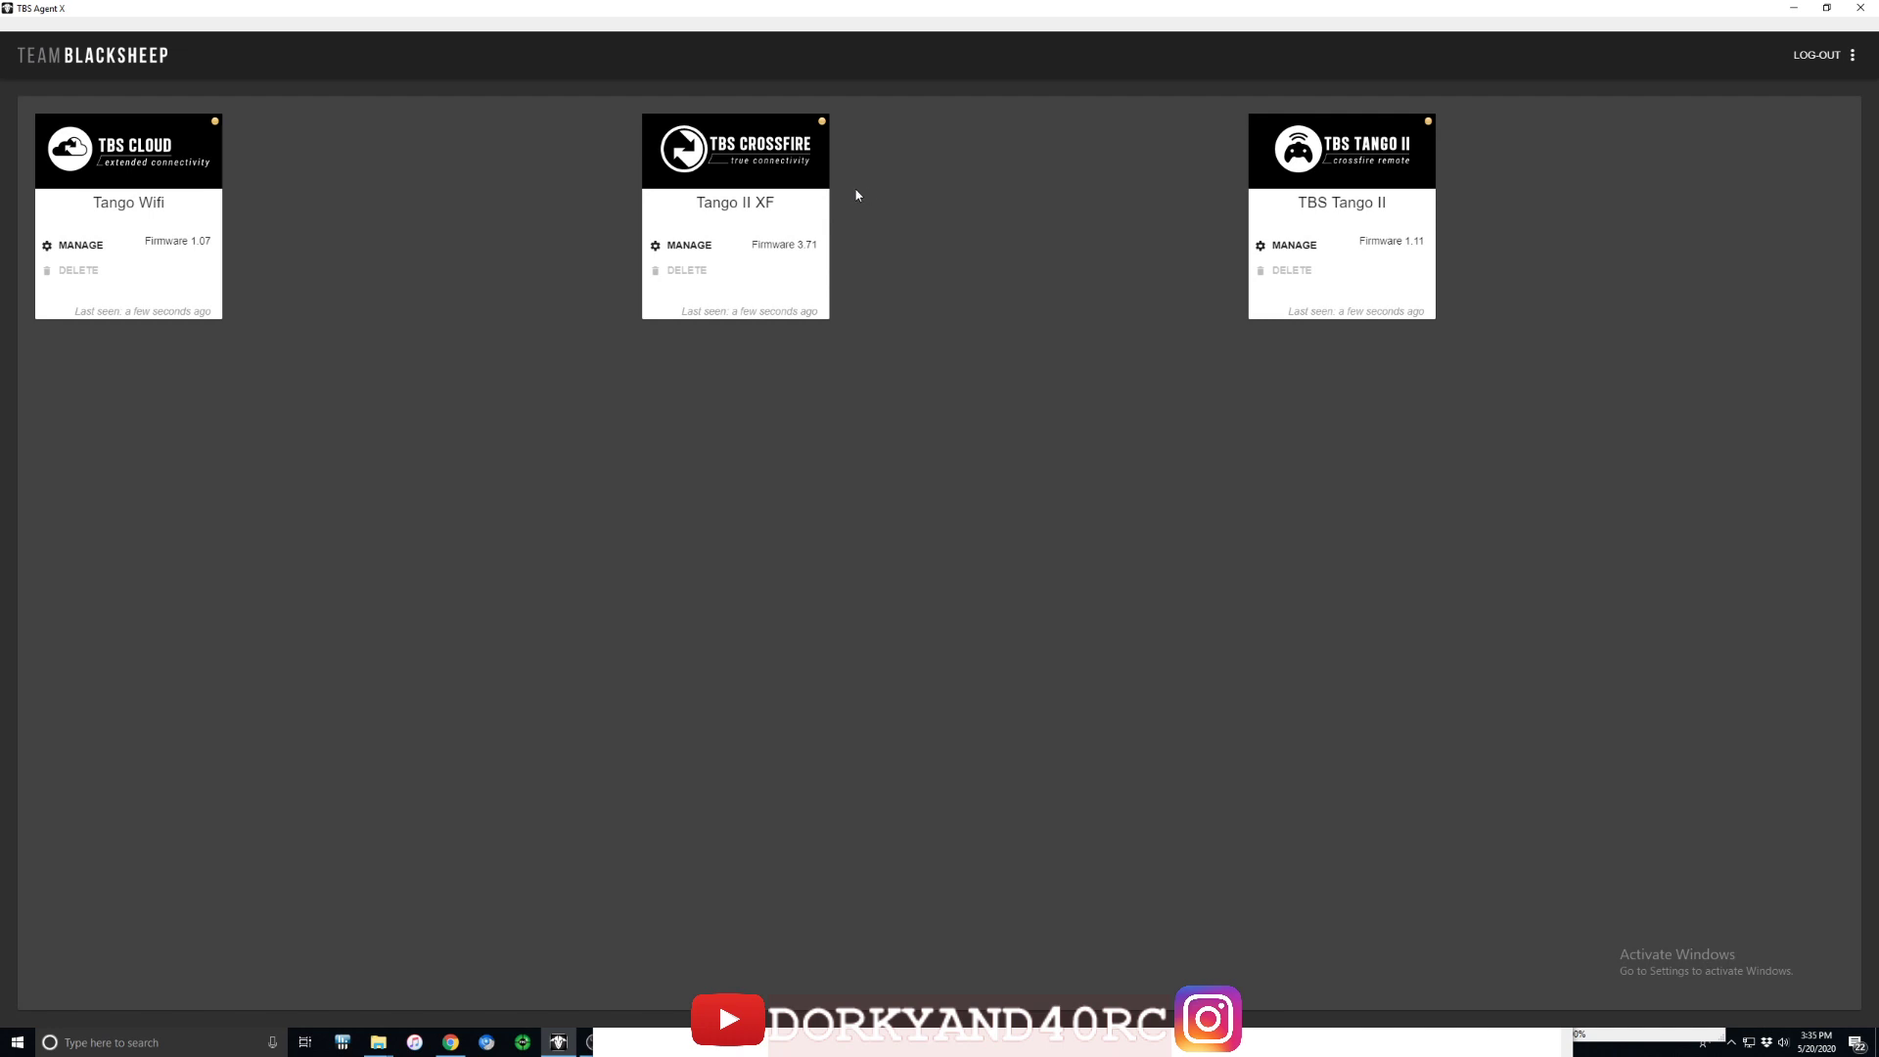
{"action": "left_click", "coordinate": [687, 246]}
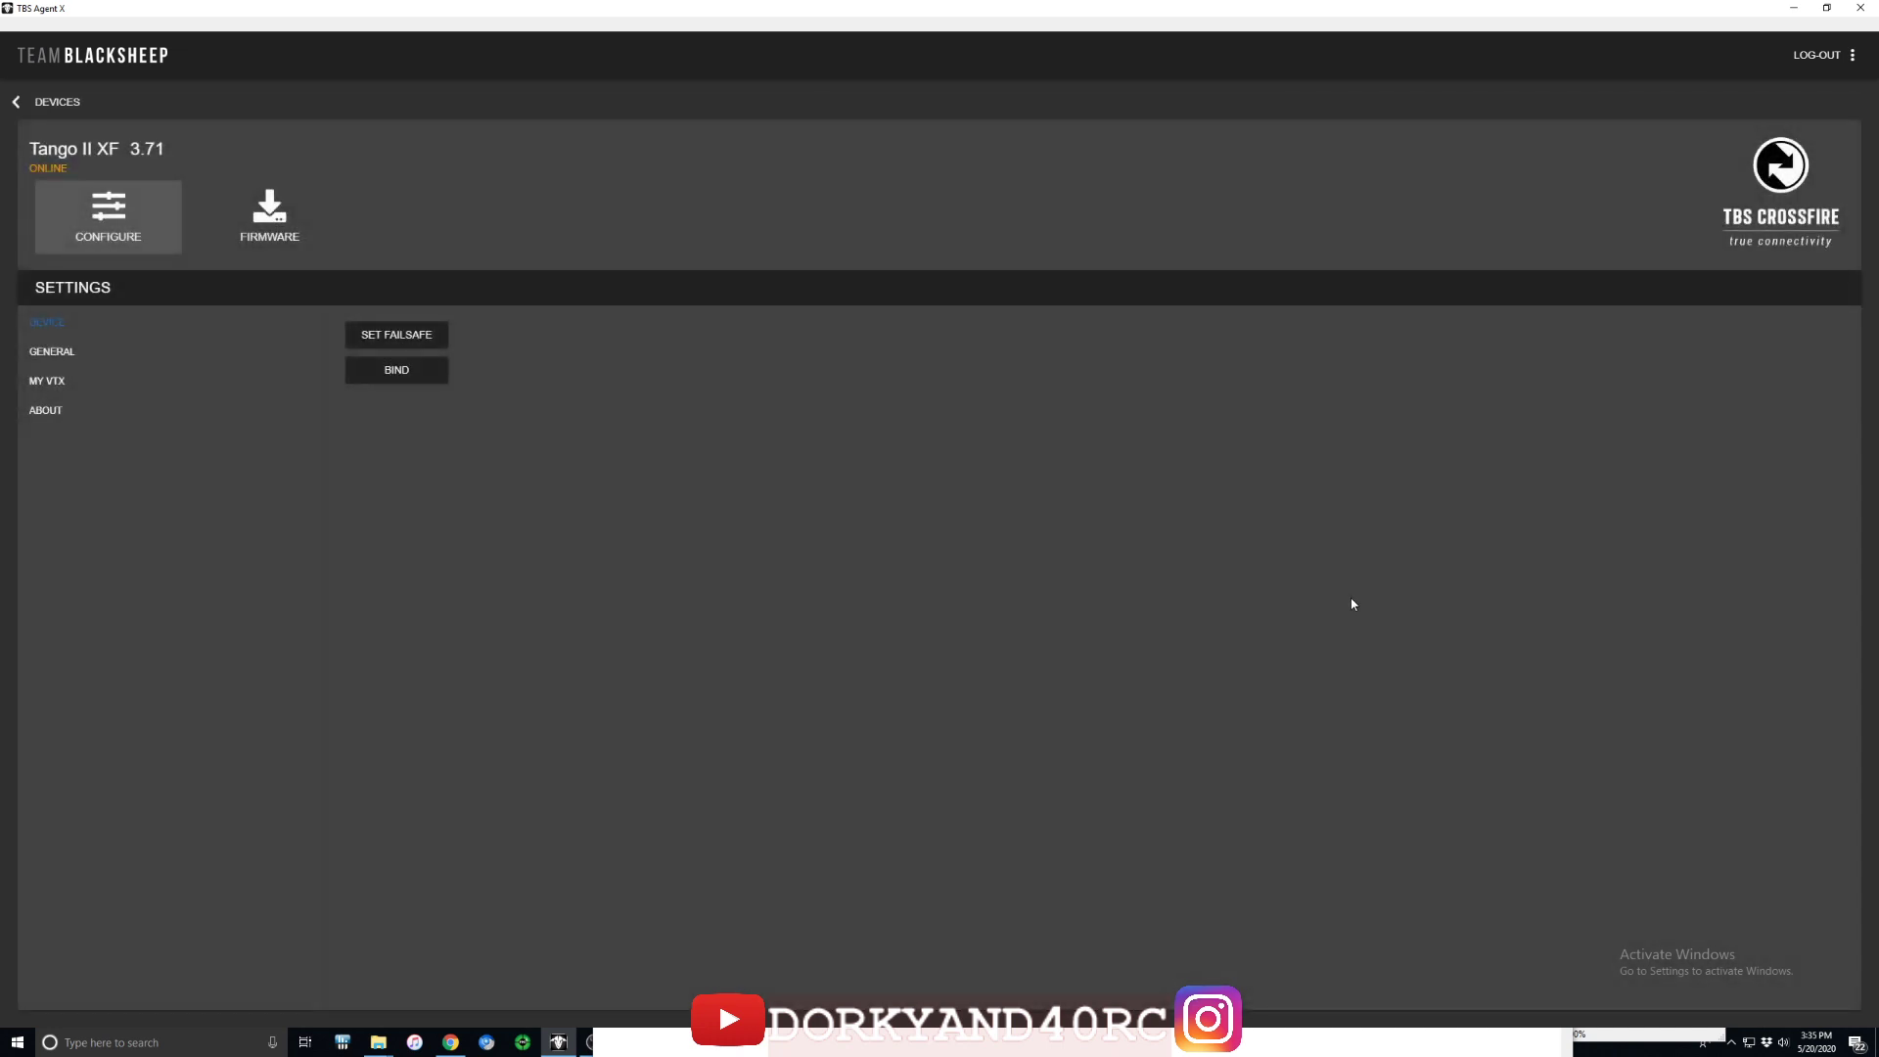
{"action": "left_click", "coordinate": [269, 216]}
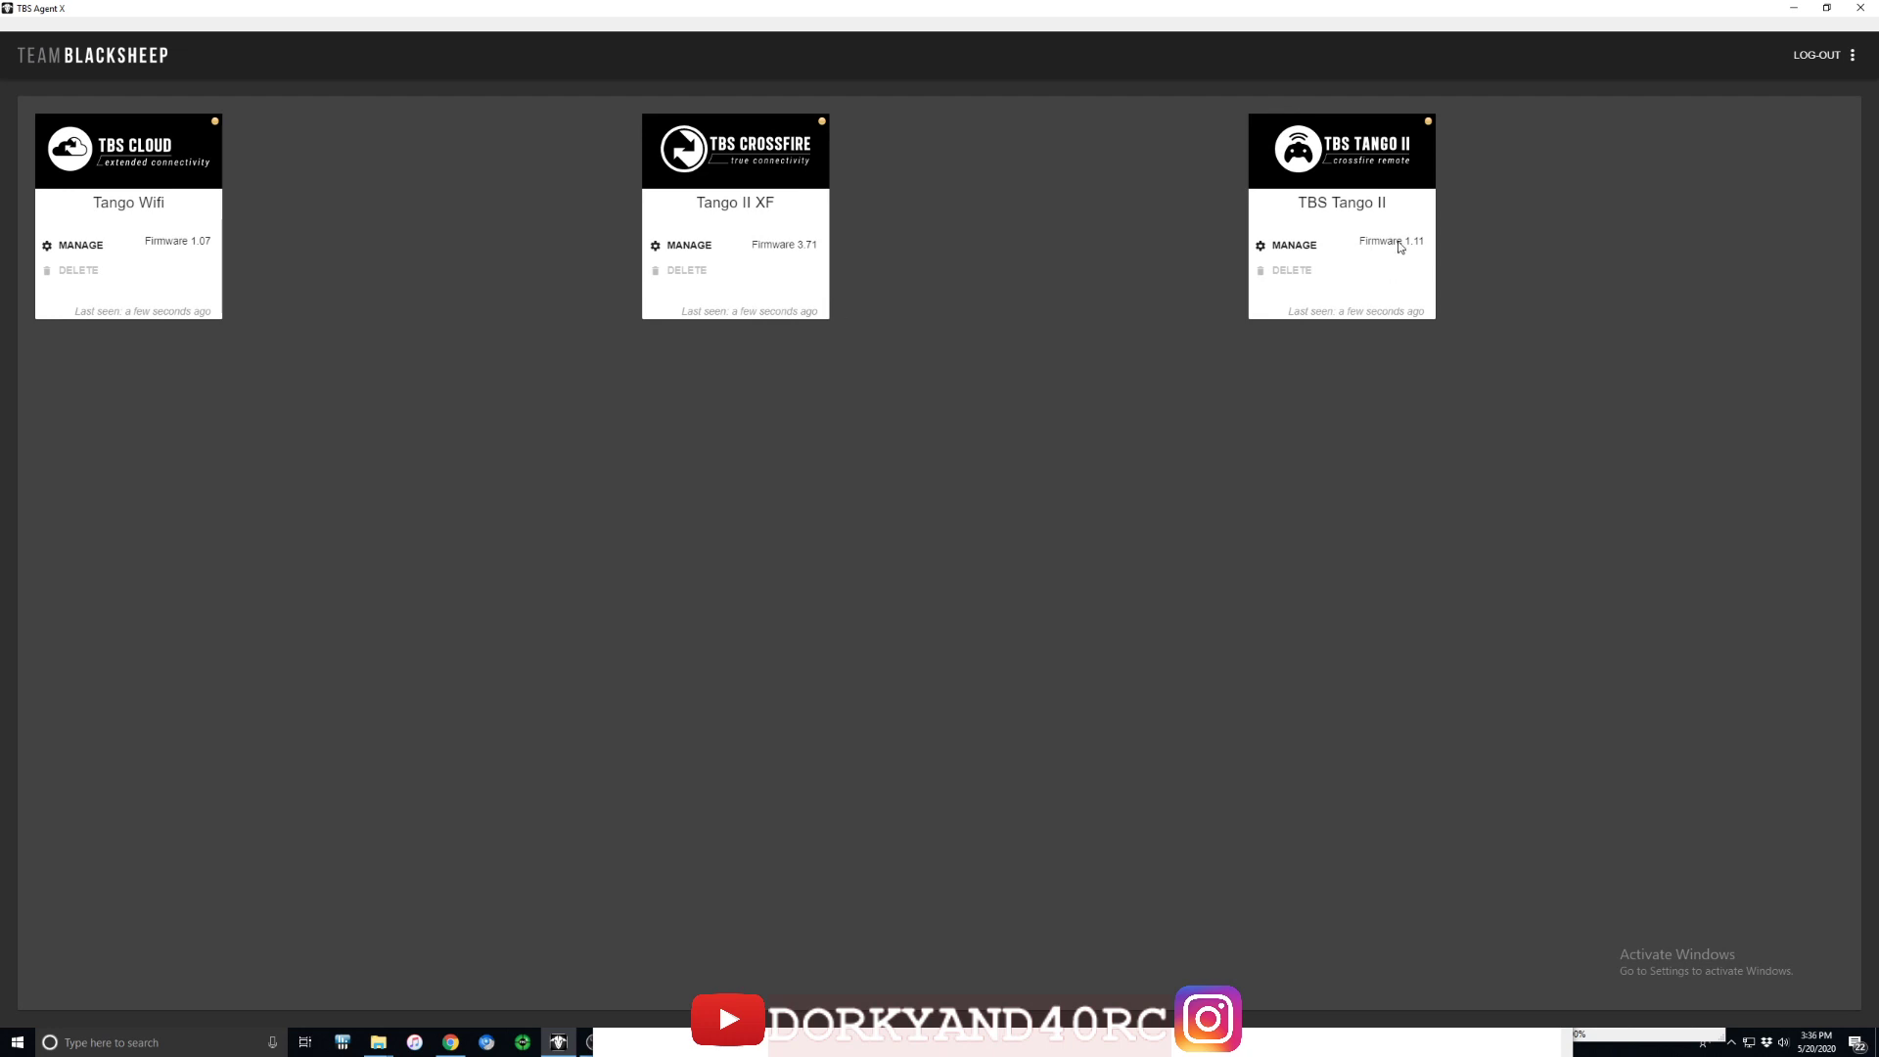
Examine the firmware versions for TBS Tango II and the settings of Tango Wifi, and return to the device list.
{"action": "left_click", "coordinate": [1279, 253]}
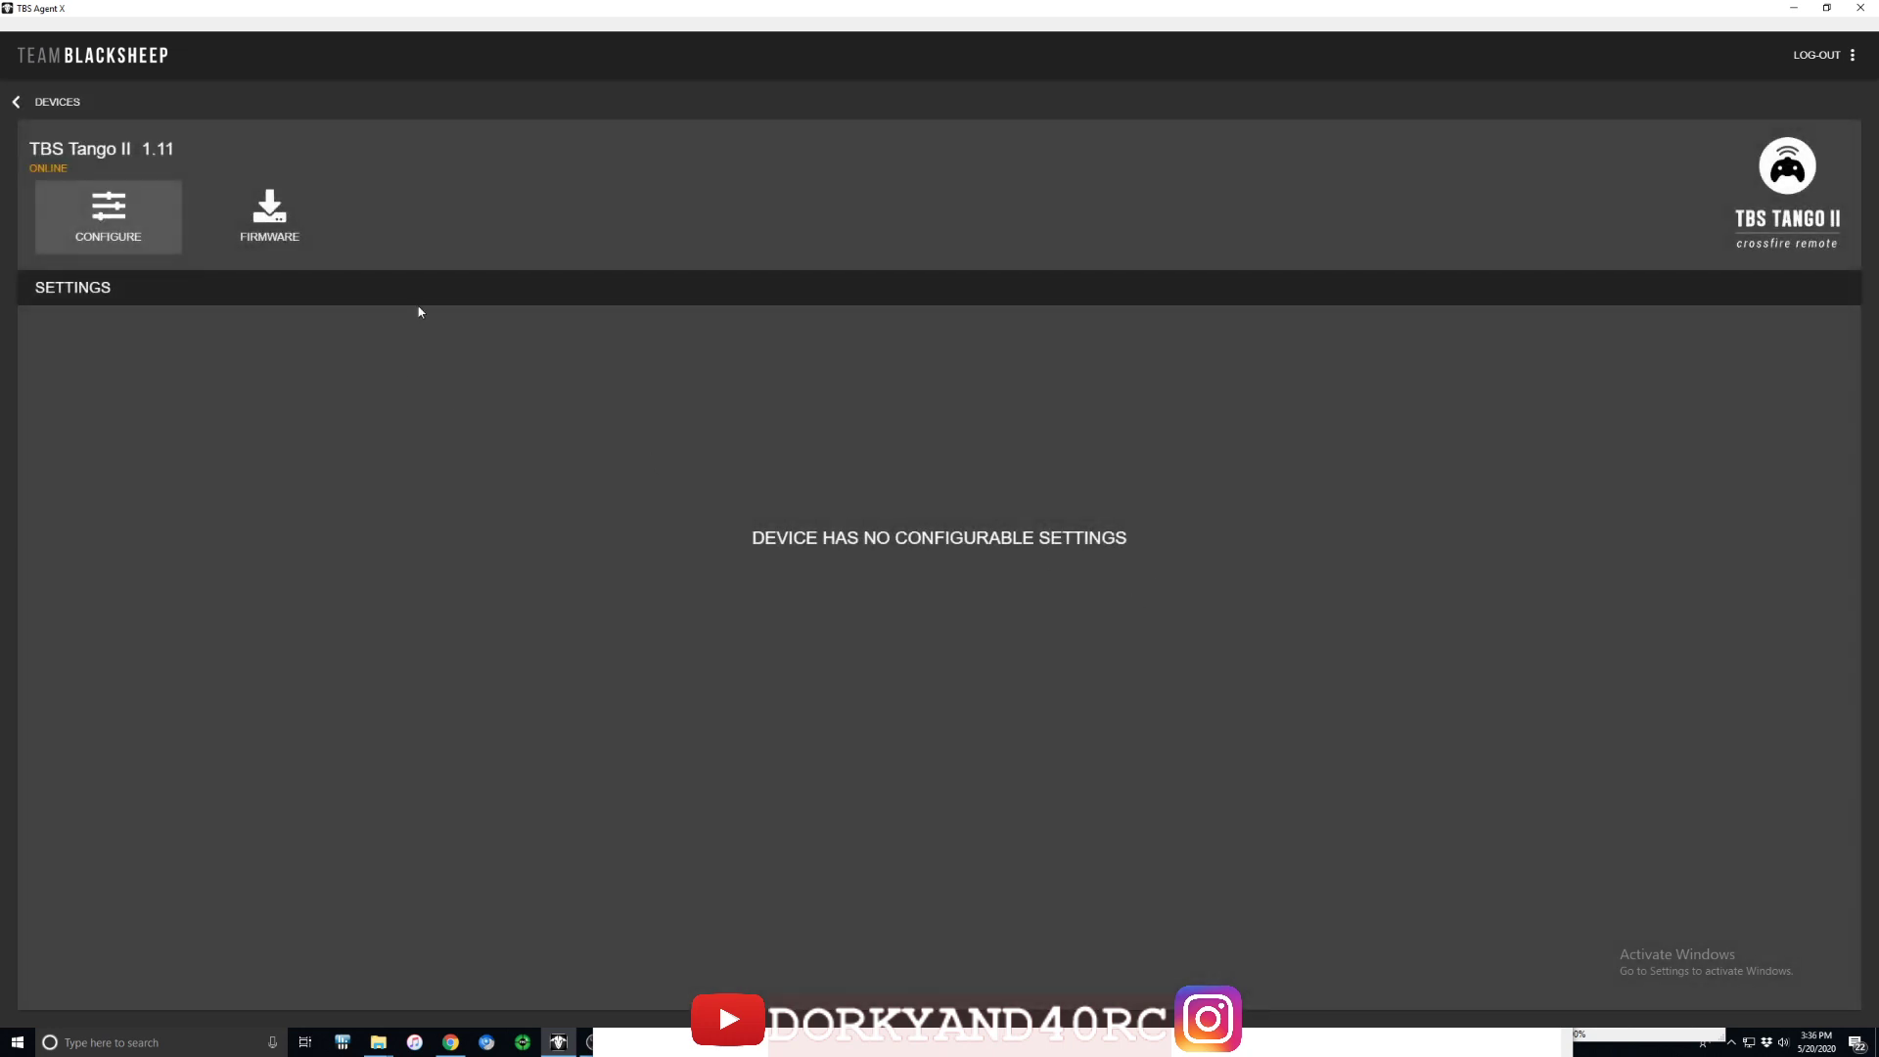
{"action": "left_click", "coordinate": [269, 215]}
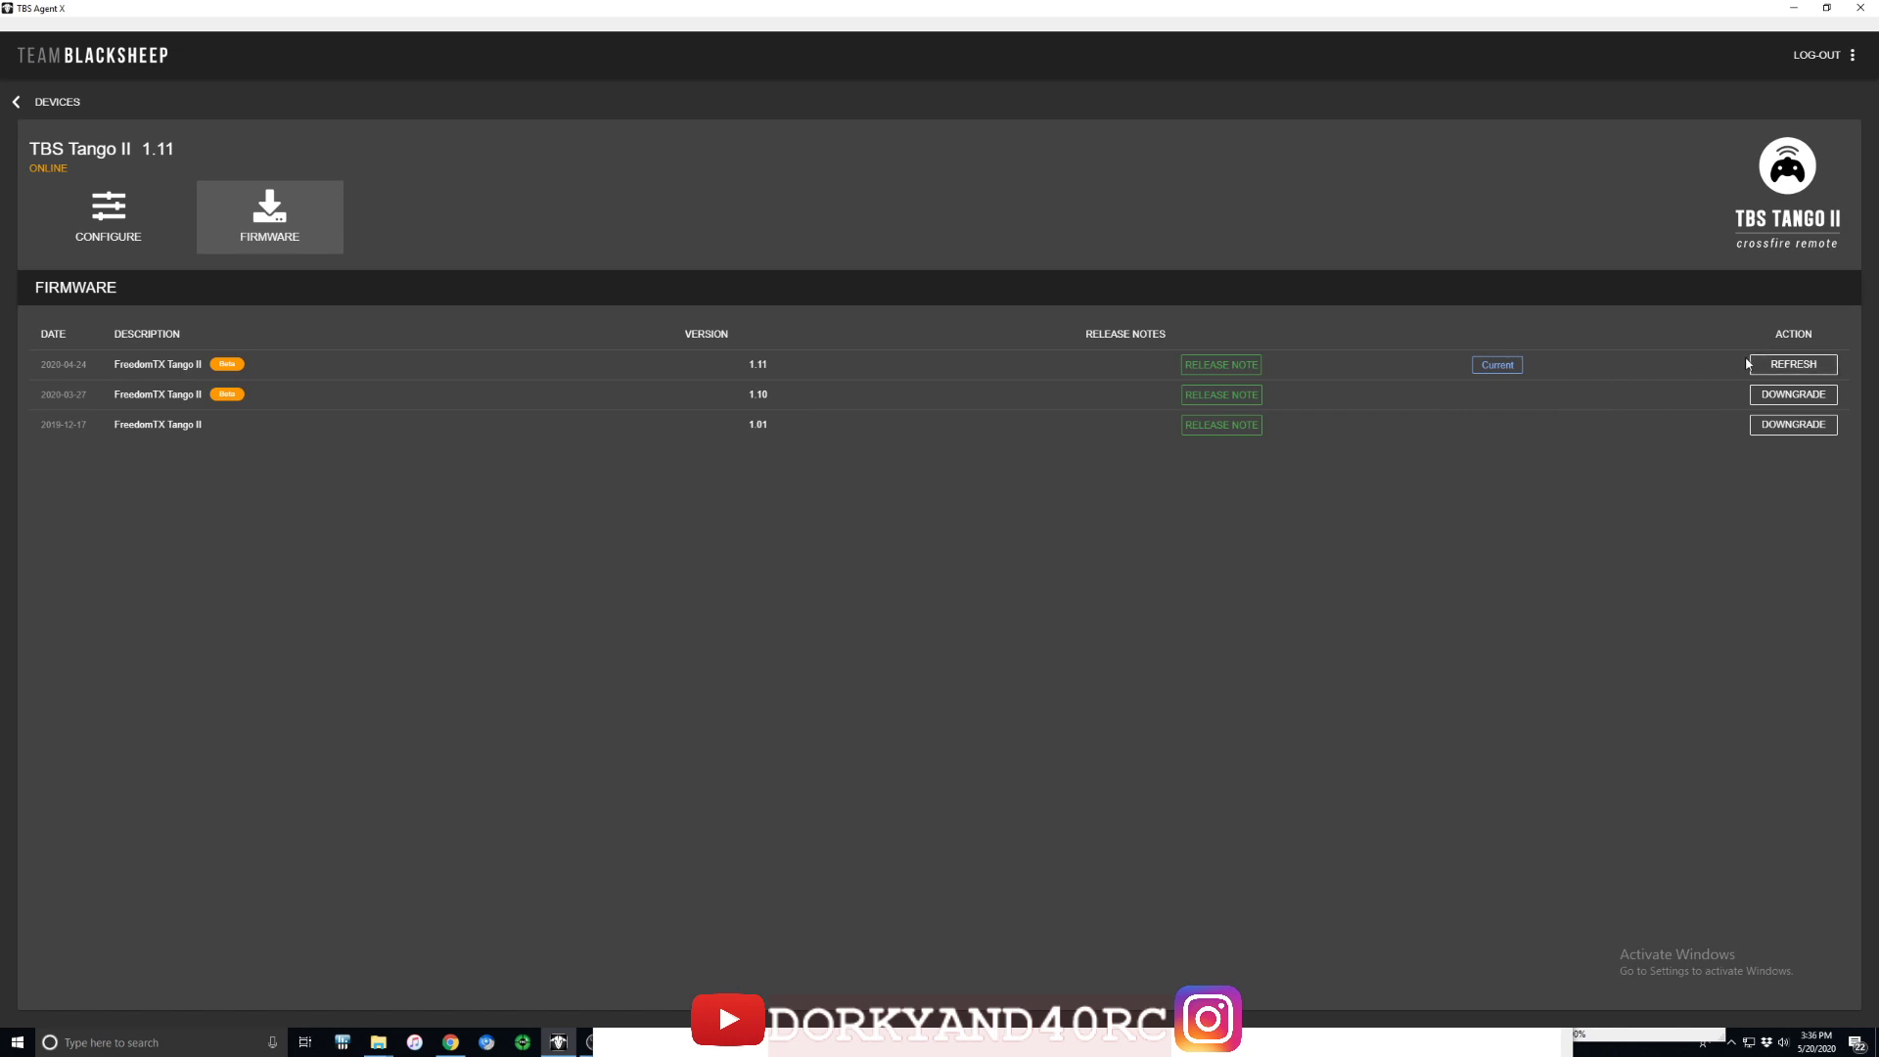
{"action": "left_click", "coordinate": [18, 104]}
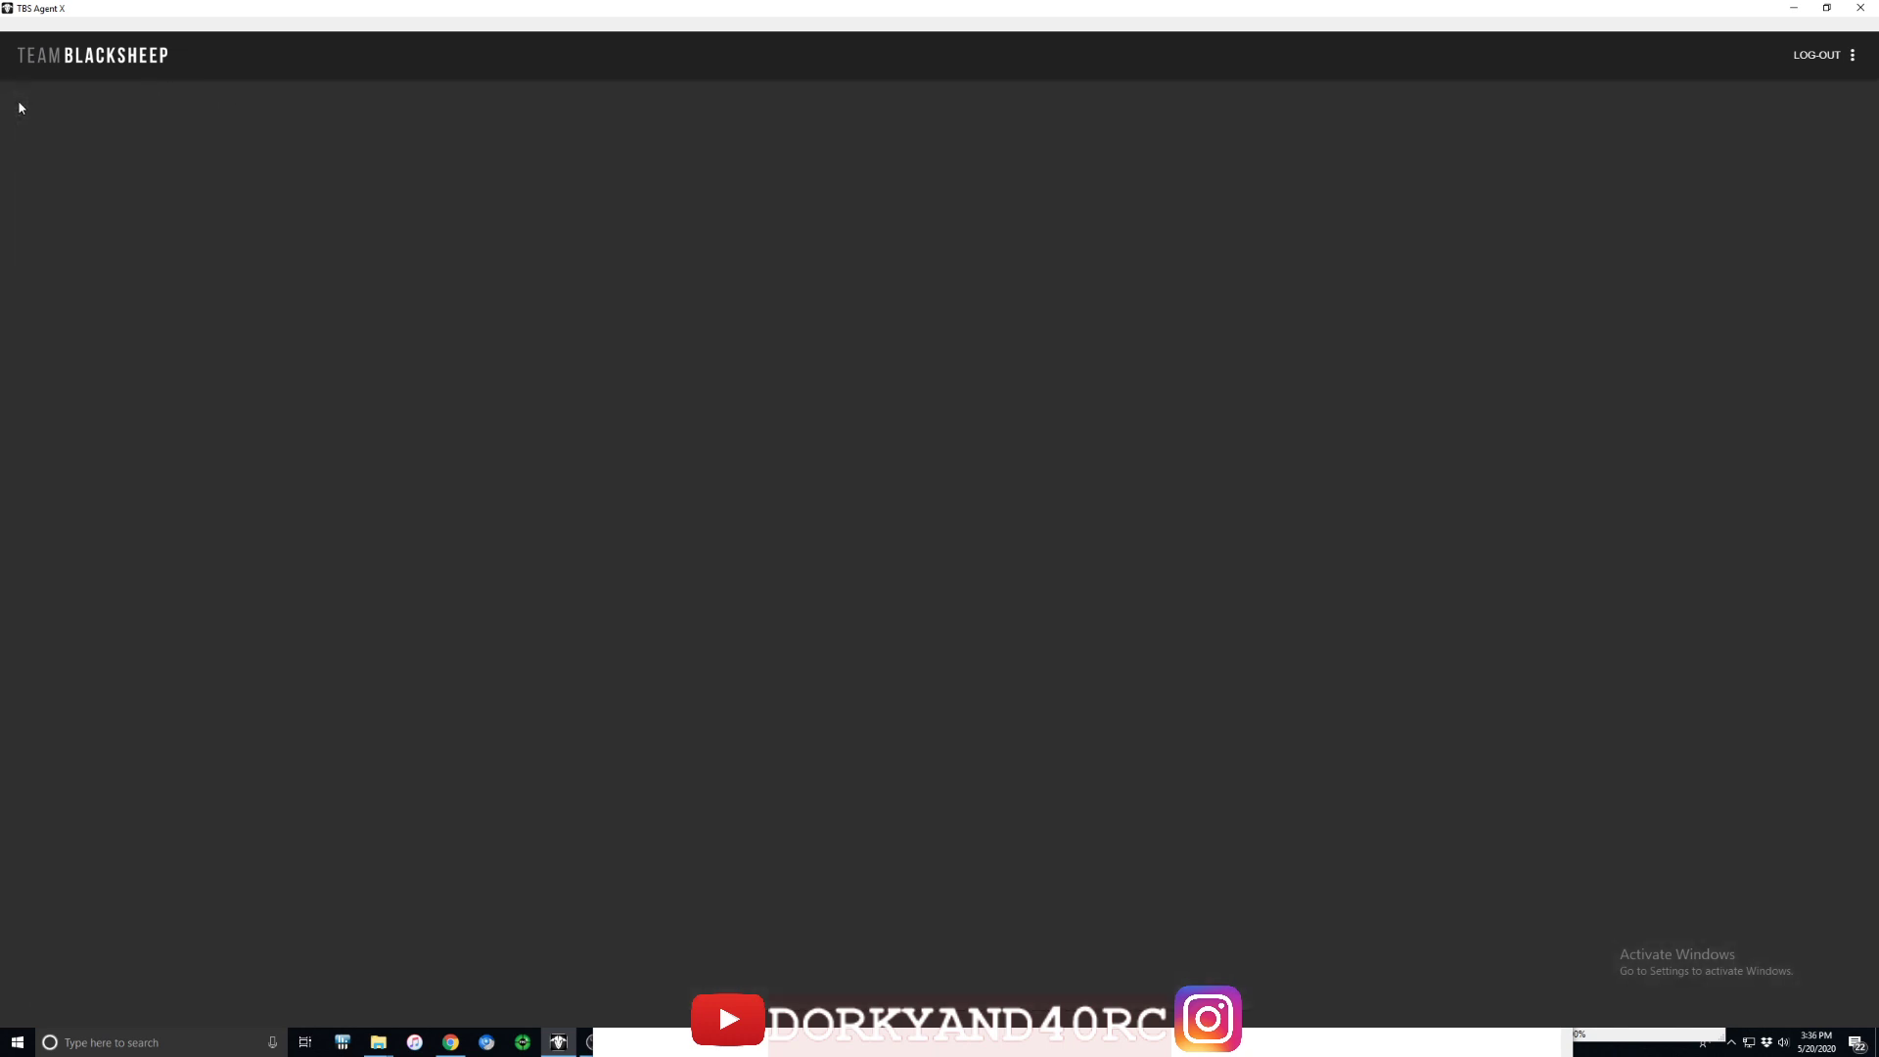
{"action": "left_click", "coordinate": [80, 247]}
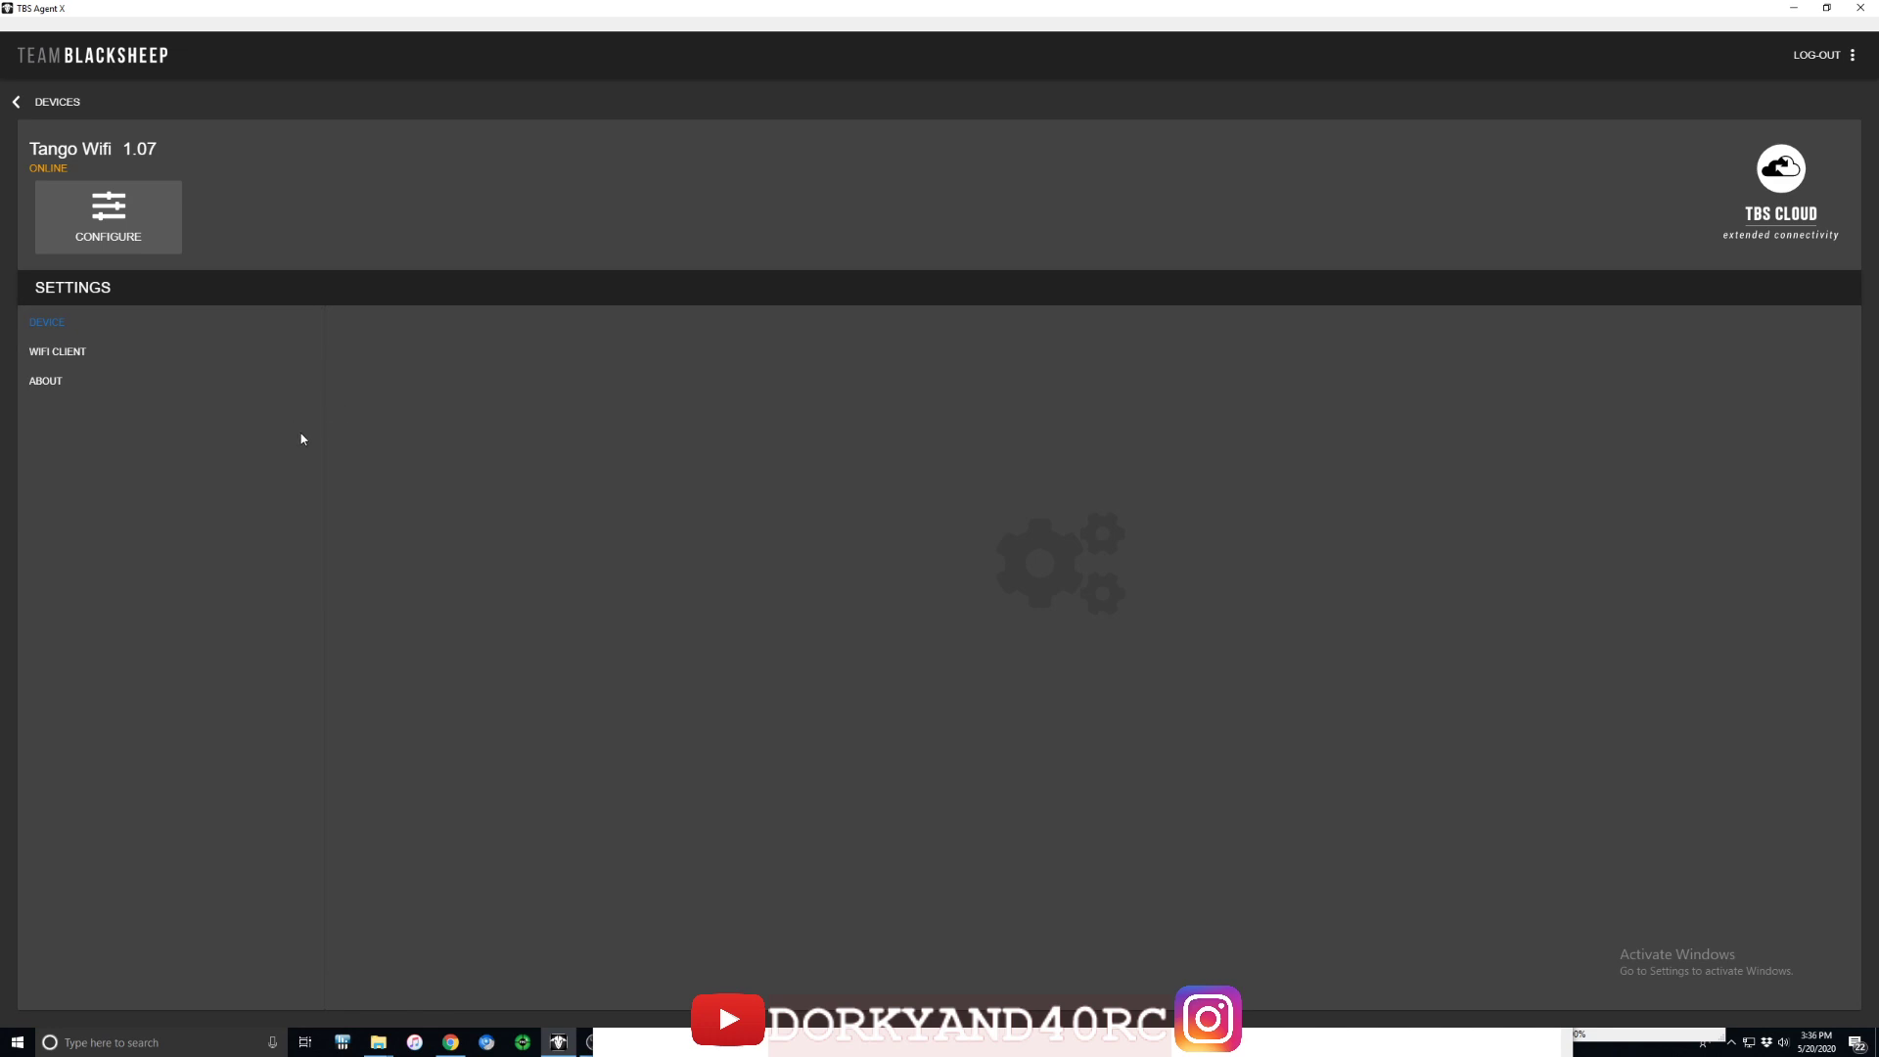
{"action": "left_click", "coordinate": [15, 102]}
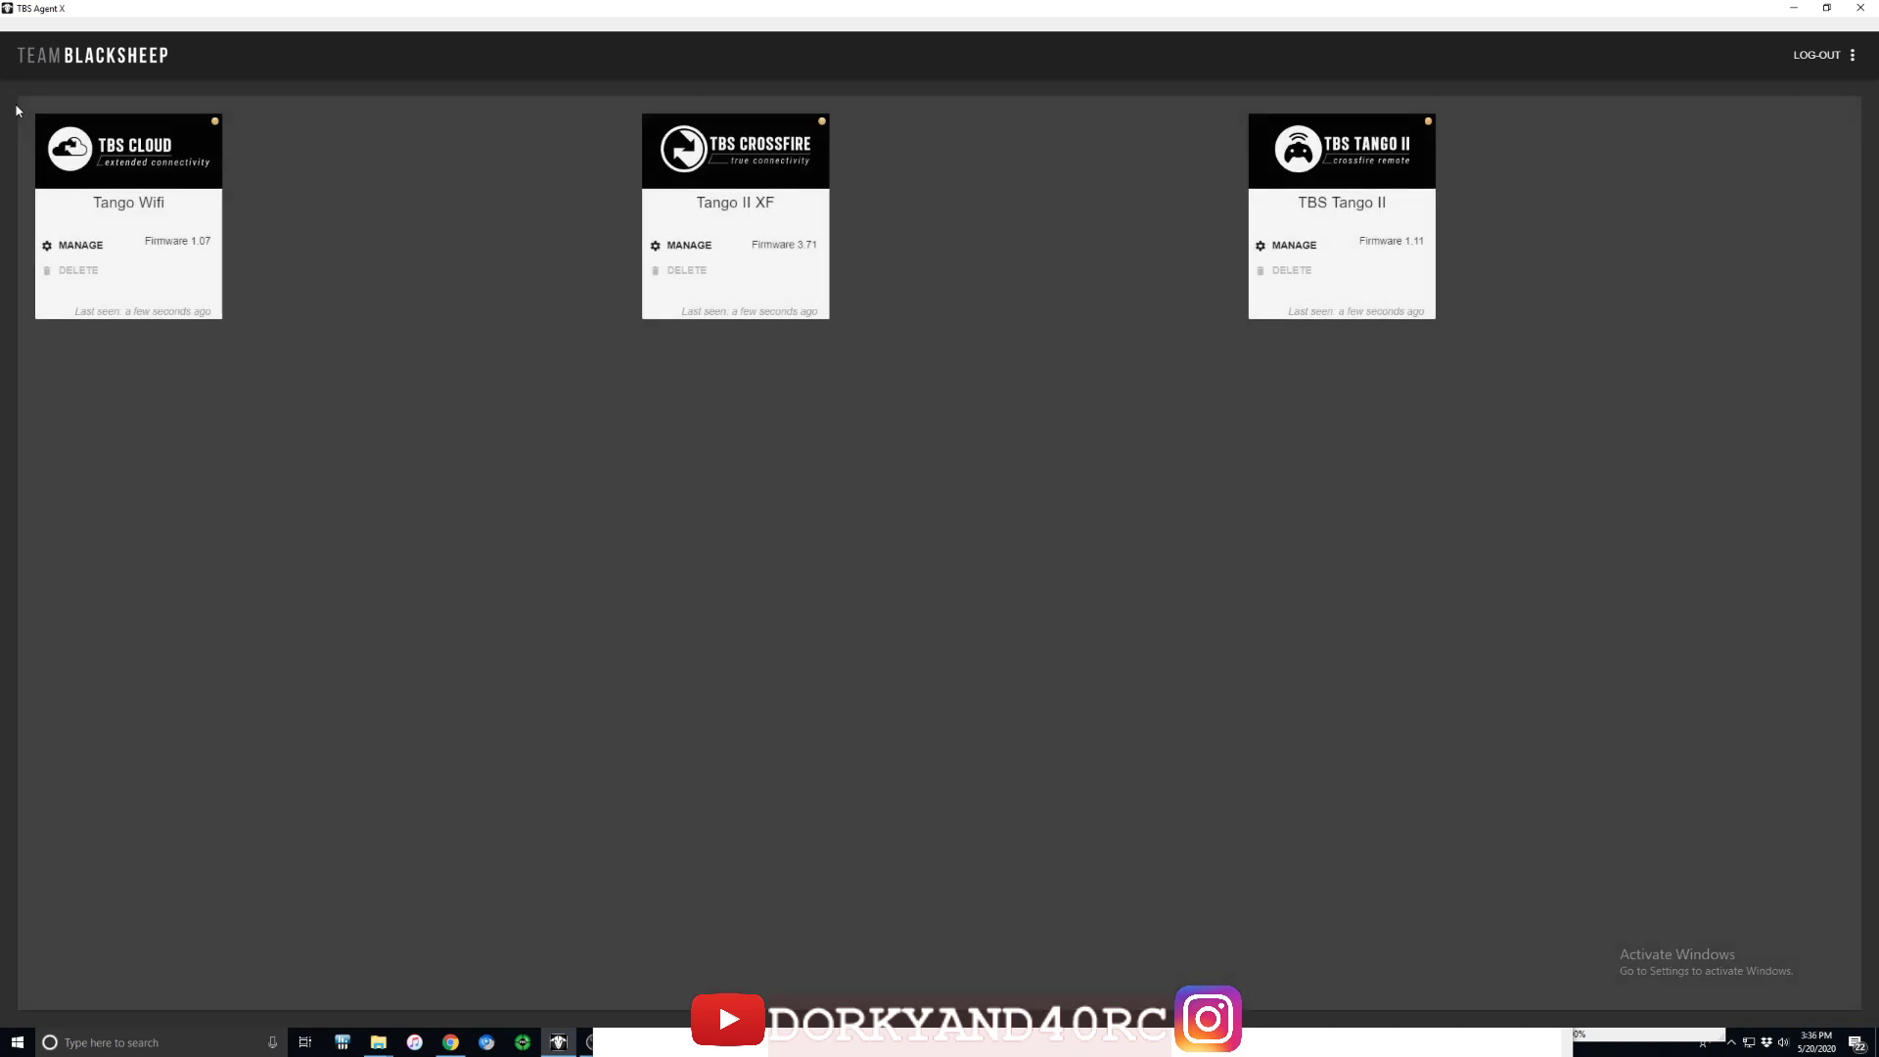